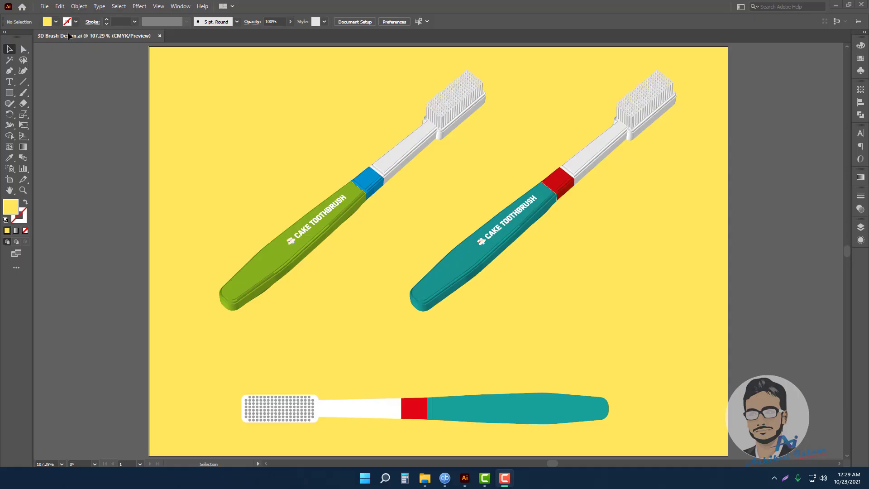
- Create a new blank document and set the stroke to None
left_click(47, 9)
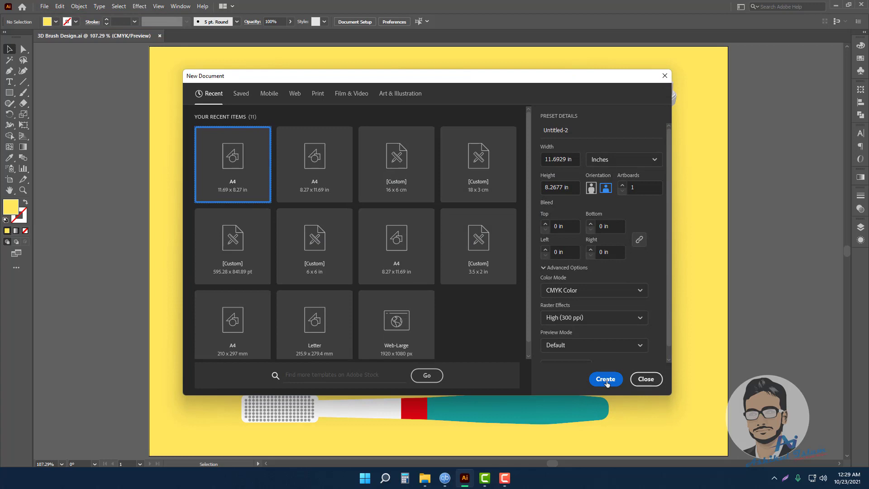
left_click(605, 379)
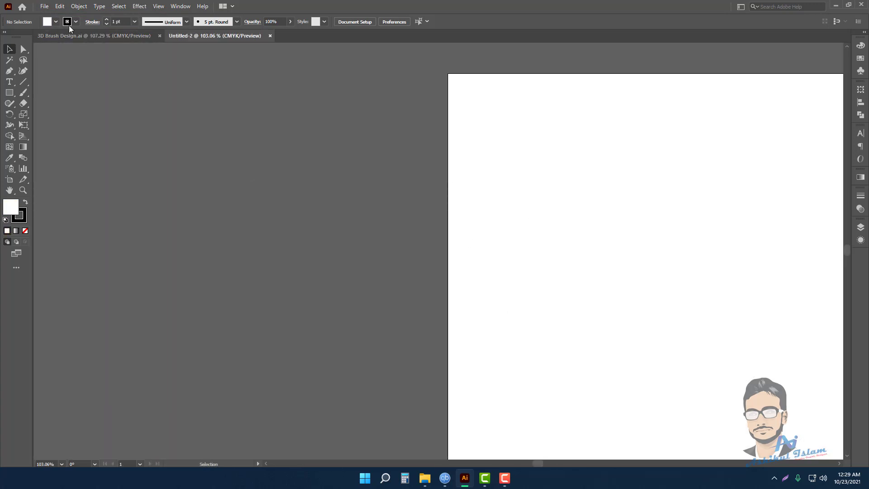
left_click(68, 22)
left_click(7, 37)
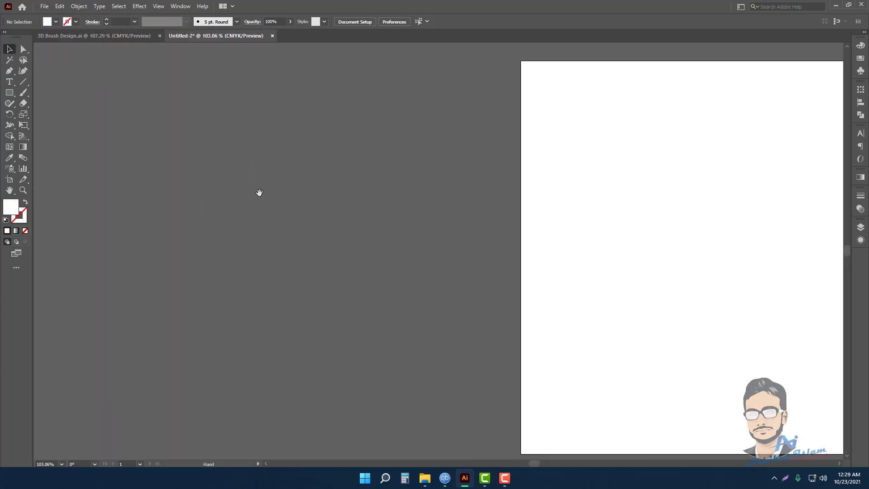
- Draw a long thin 8 × 0.6 in rectangle, nudge it into place, and show rulers
left_click(10, 94)
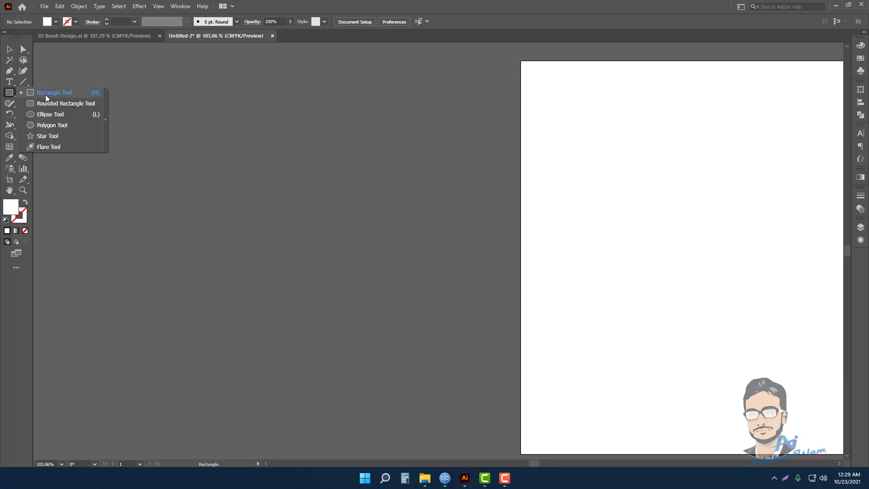
left_click_drag(10, 94, 45, 93)
mouse_move(84, 161)
left_mouse_down()
mouse_move(221, 192)
mouse_move(465, 188)
left_mouse_up()
left_click(10, 49)
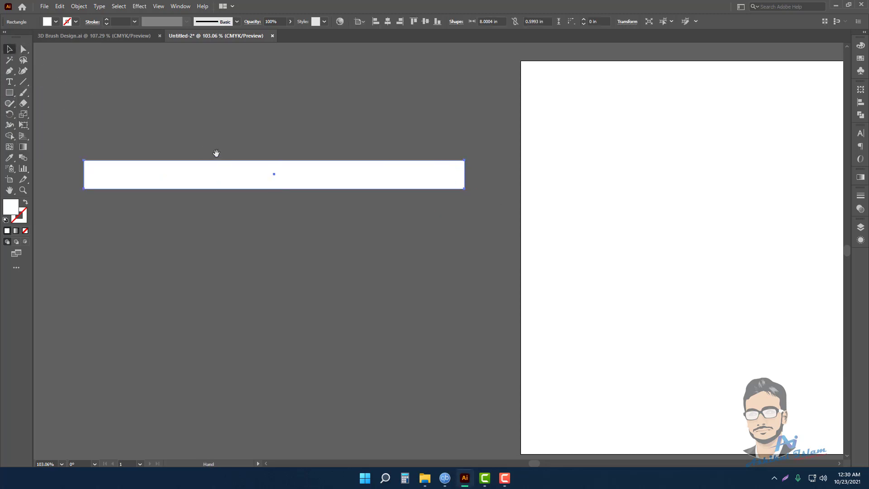
scroll(233, 190, "up", 3)
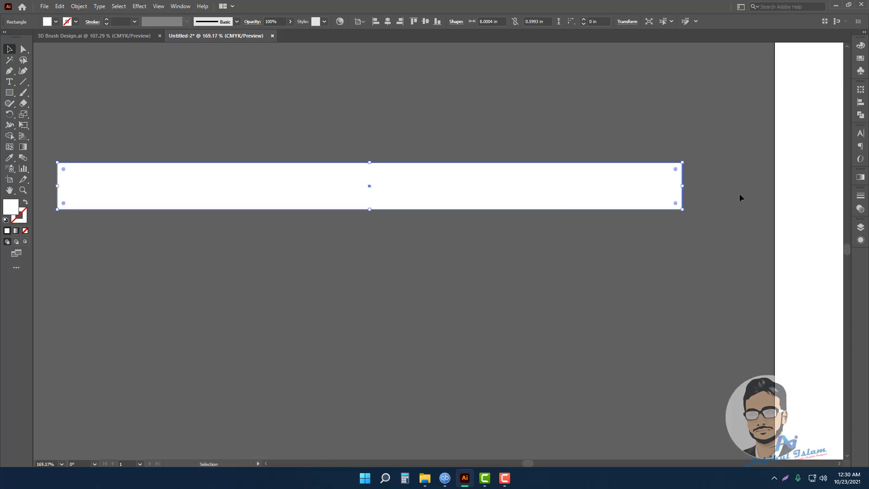
scroll(742, 194, "down", 3)
left_click_drag(413, 194, 368, 200)
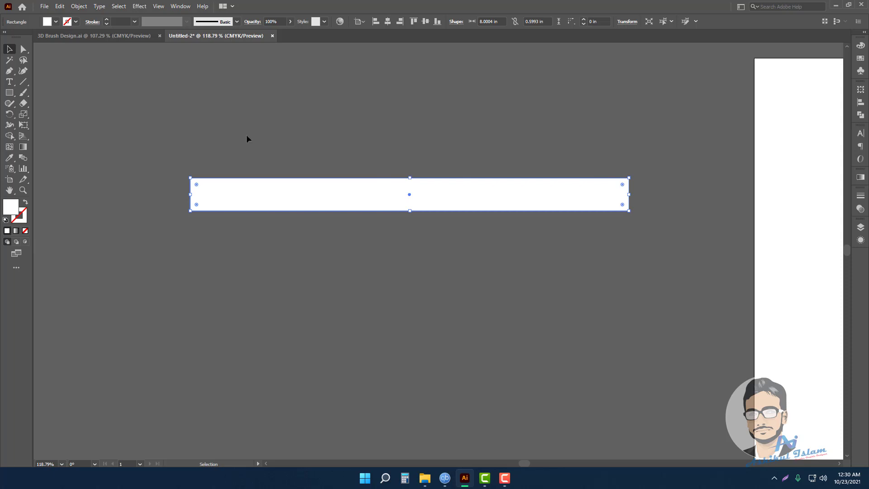
key("ctrl+r")
- Drag three vertical guides from the ruler across the rectangle: centre, left and right
left_click_drag(37, 108, 410, 180)
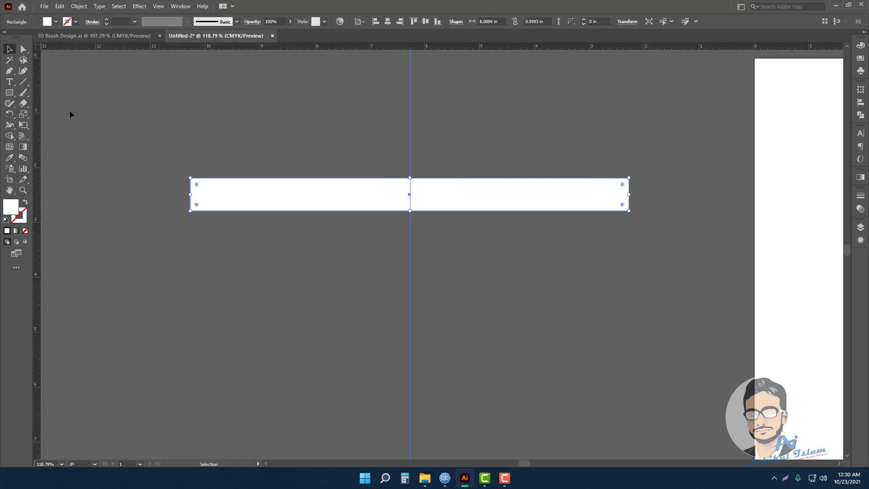
left_click_drag(33, 105, 360, 163)
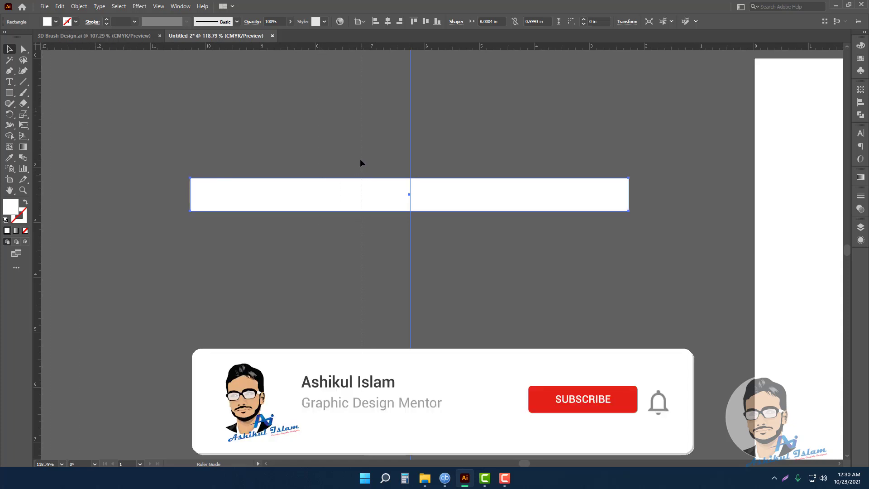
left_click_drag(38, 130, 502, 168)
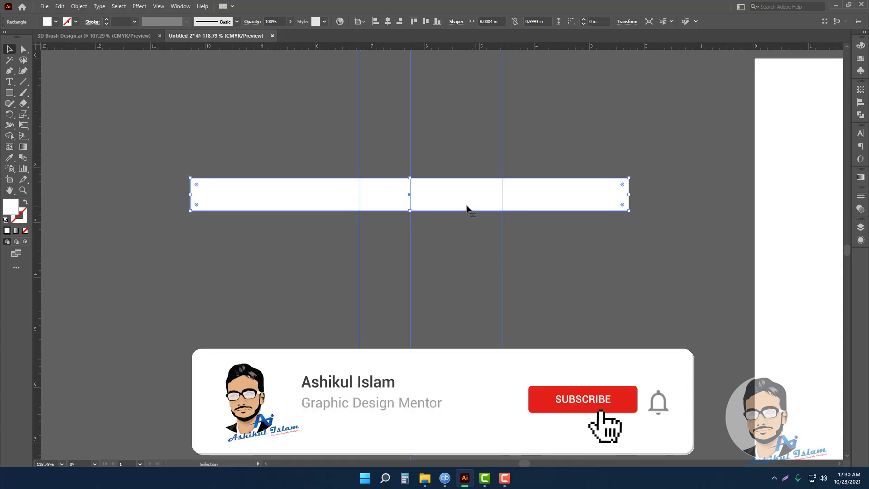
- Unlock the guides, shift the middle and right guides rightward, then relock them
left_click(458, 246)
right_click(459, 244)
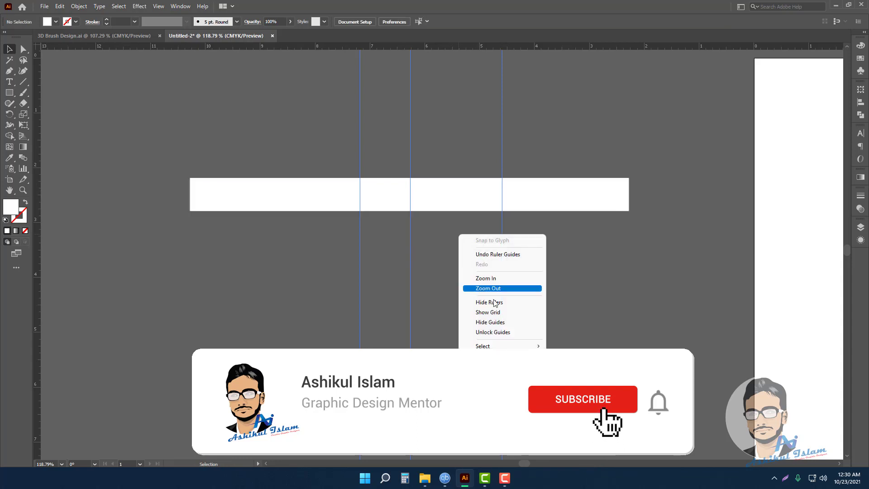
left_click(492, 332)
left_click(410, 276)
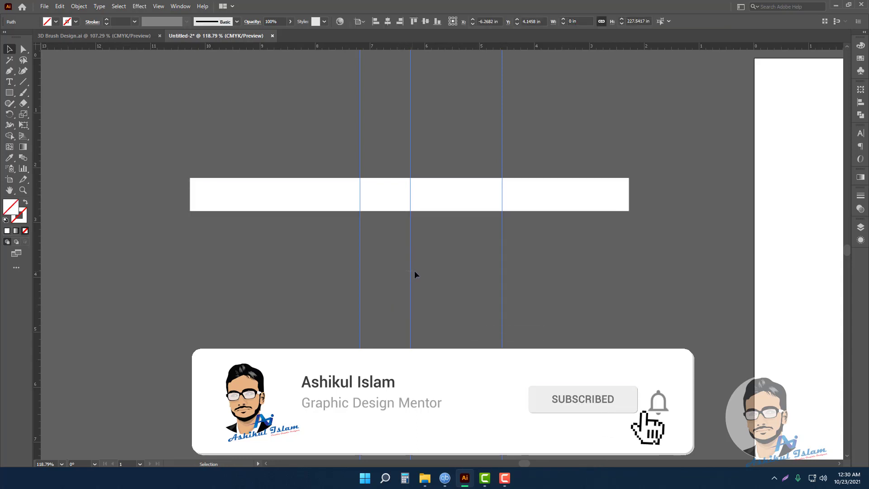
left_click_drag(413, 270, 431, 272)
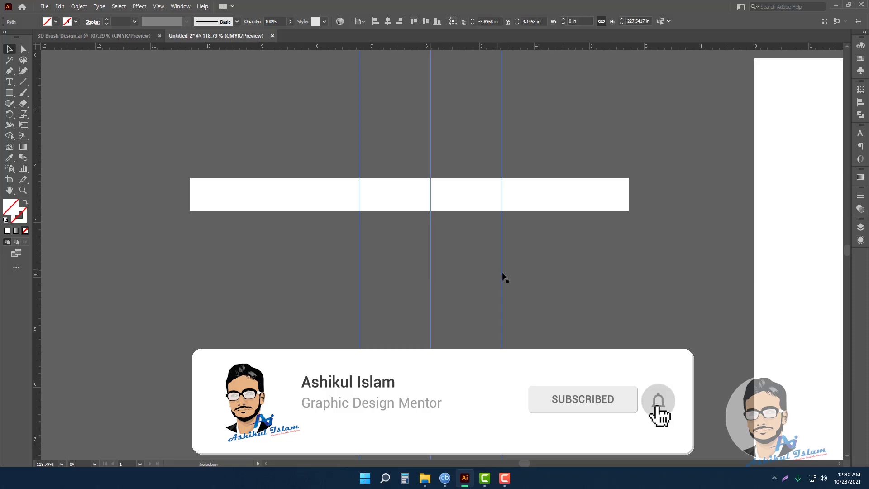
left_click_drag(504, 275, 521, 274)
right_click(630, 241)
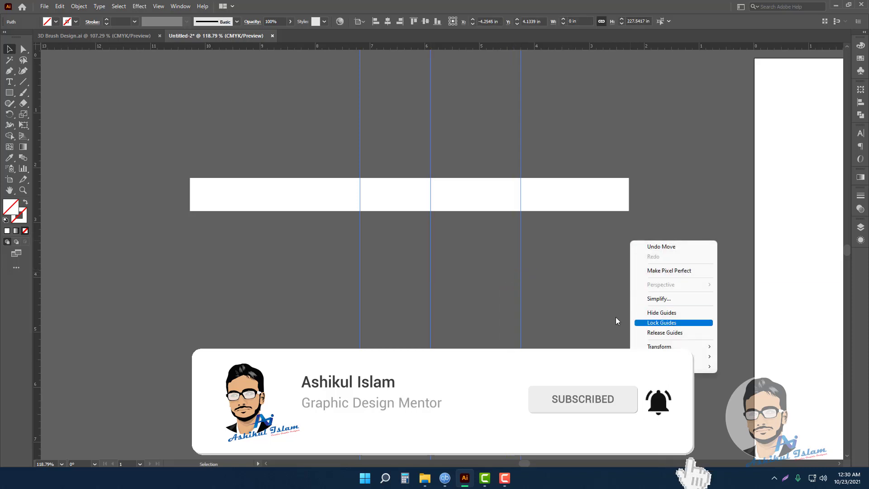
left_click(627, 267)
- Select the rectangle and try the Pen tool, undoing a stray pen line
left_click(583, 194)
scroll(566, 207, "up", 3)
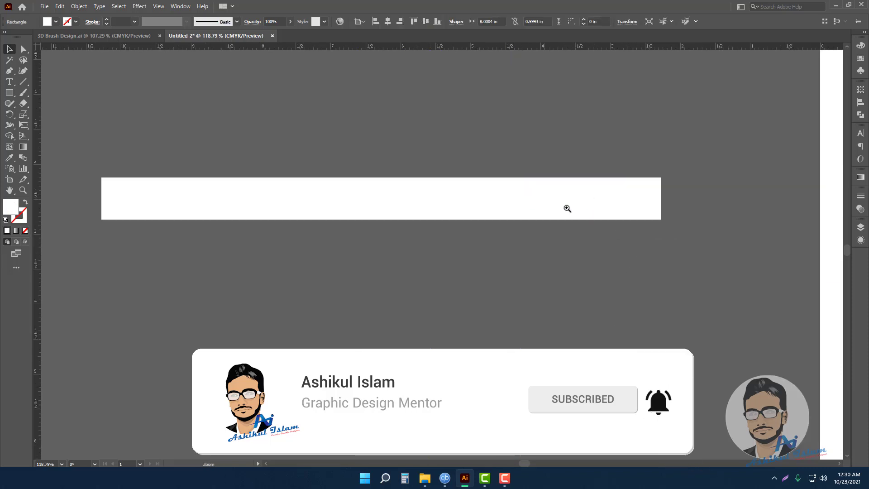
left_click(13, 74)
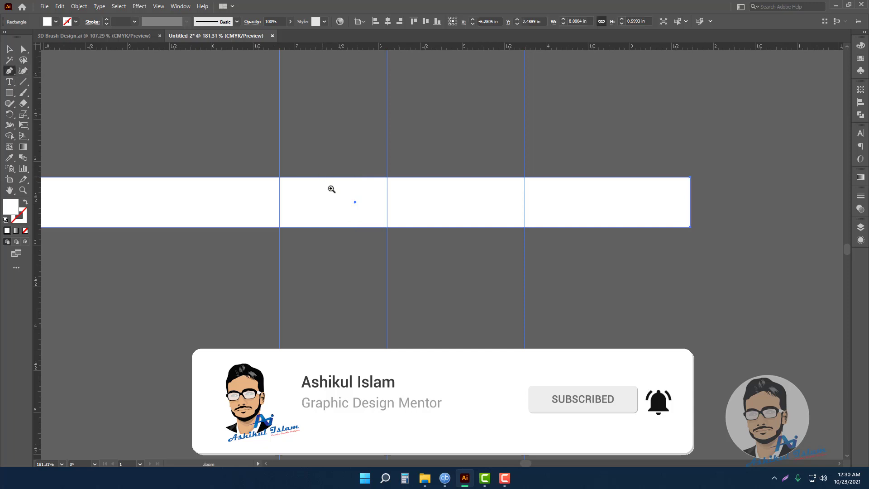
scroll(322, 181, "up", 2)
left_click(263, 179)
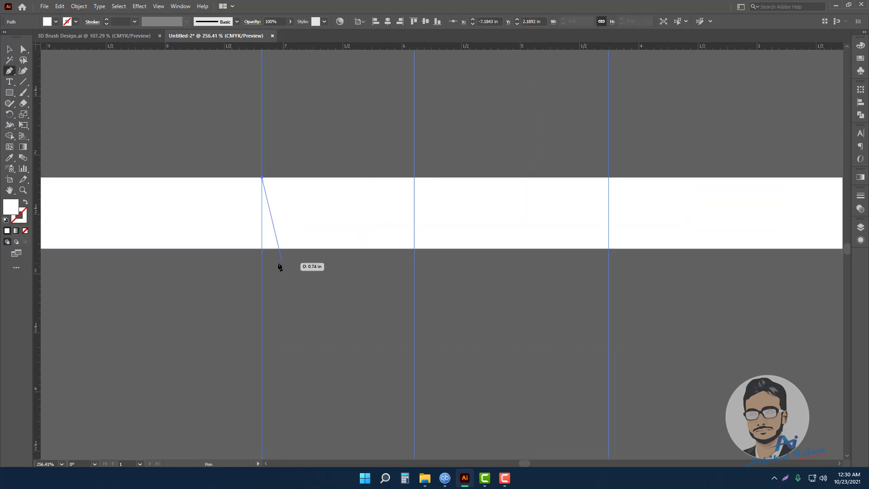
key("ctrl+z")
key("v")
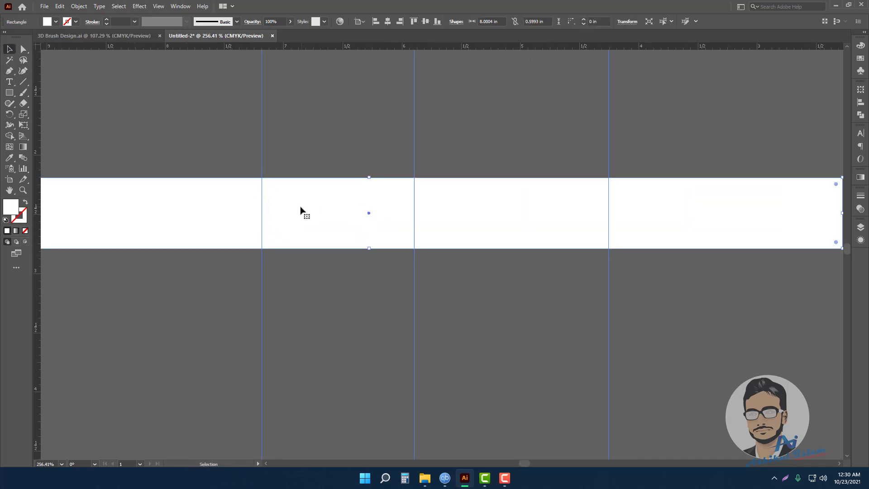
- Lock the guides and reselect the rectangle
left_click(13, 74)
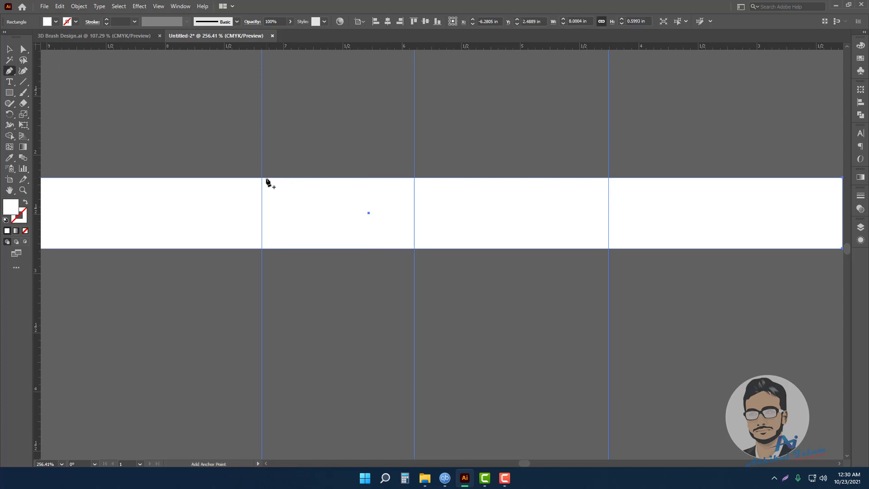
key("v")
left_click(427, 332)
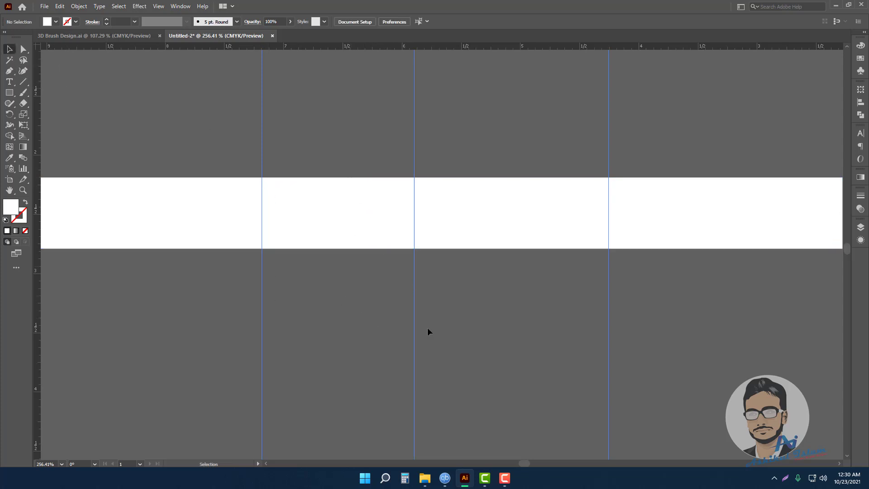
left_click_drag(513, 352, 524, 311)
right_click(522, 311)
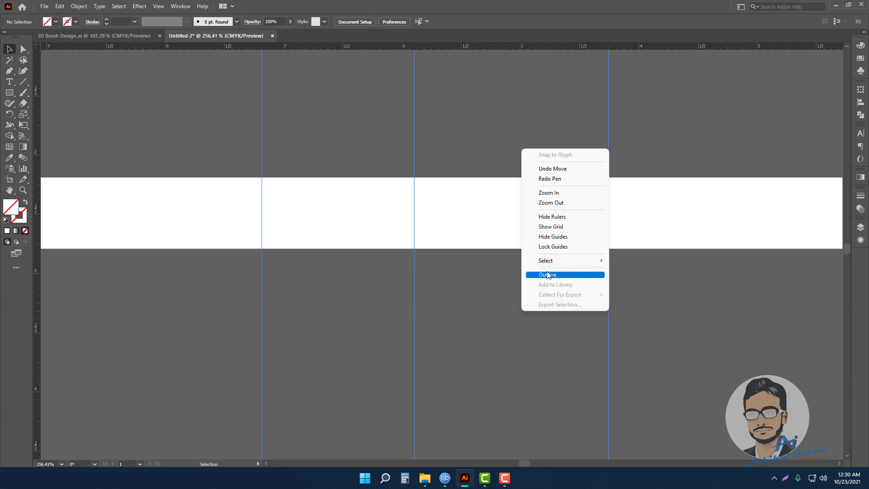
left_click(563, 250)
left_click_drag(518, 305, 232, 139)
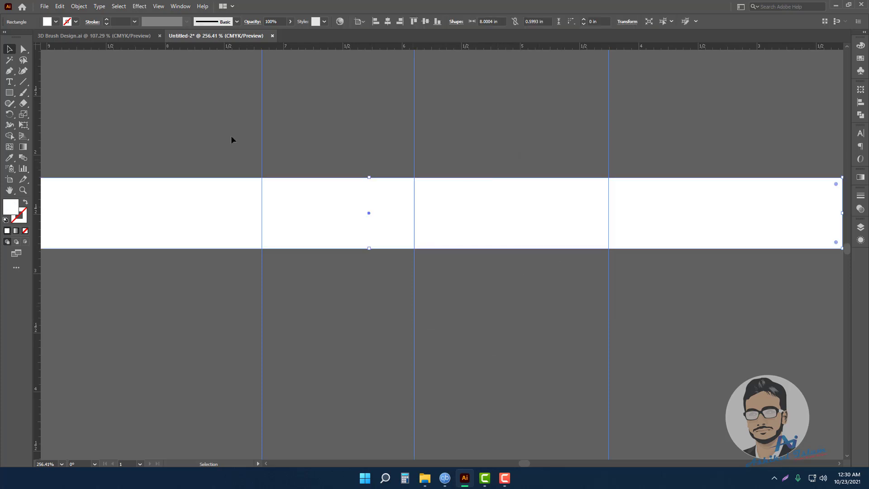
- Add anchor points where the left, middle and right guides cross the rectangle's edges
left_click(9, 71)
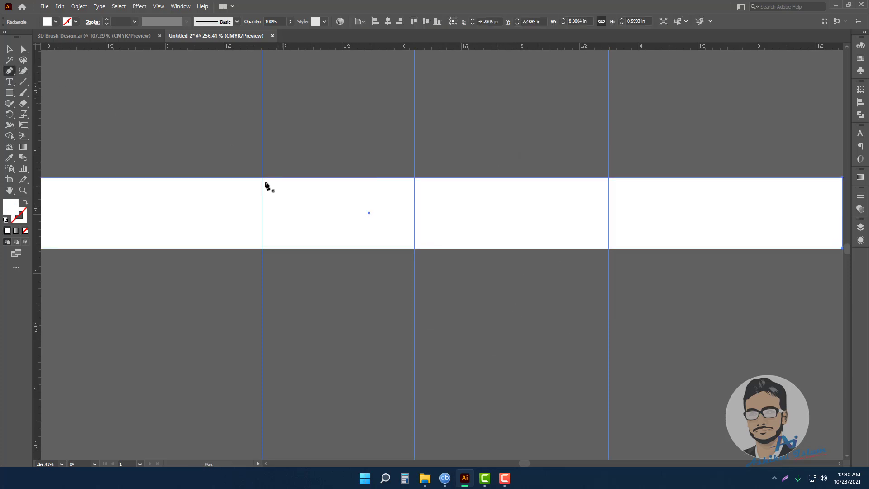
left_click(262, 177)
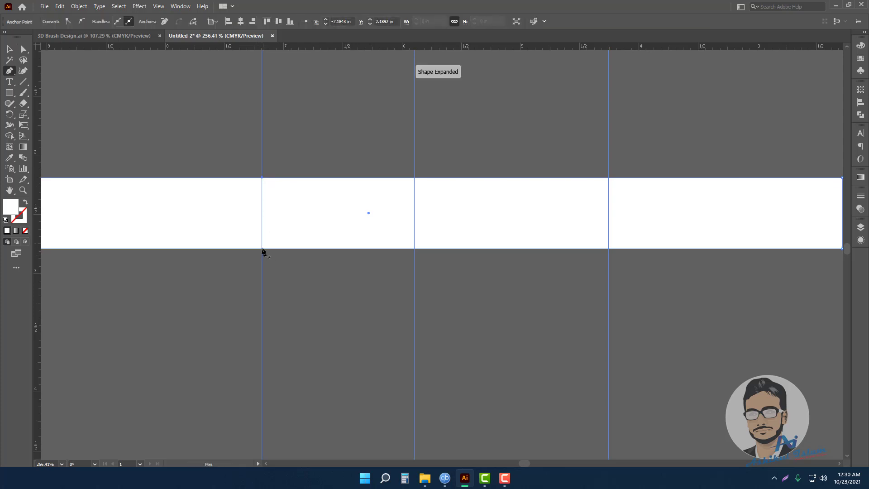
left_click(262, 248)
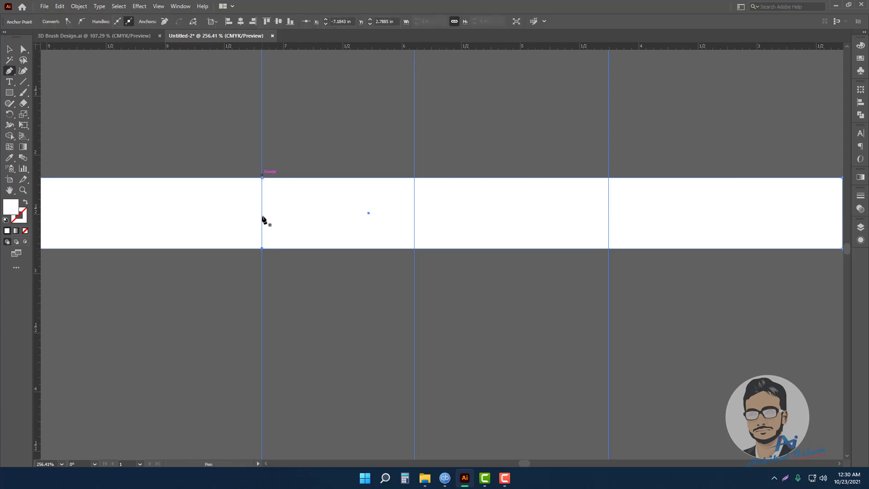
left_click(414, 178)
left_click(414, 248)
left_click(608, 248)
- Reselect the rectangle path and switch to Direct Selection
scroll(635, 213, "down", 3)
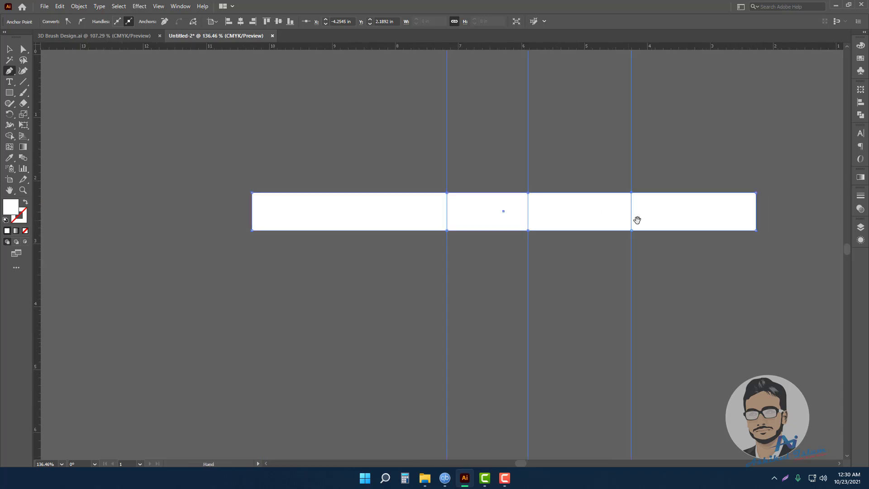
scroll(636, 219, "right", 2)
key("v")
left_click(630, 279)
left_click(530, 208)
key("a")
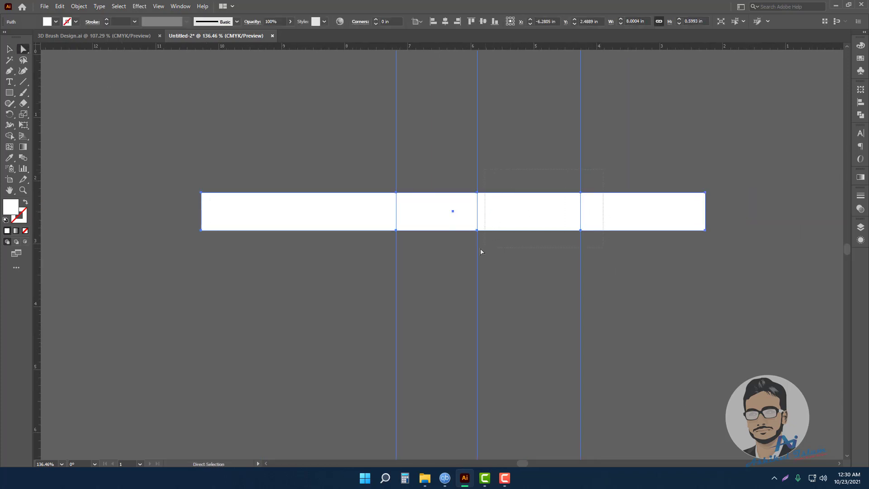
- Select the anchors at the third guide and scale them taller
left_click_drag(468, 251, 484, 224)
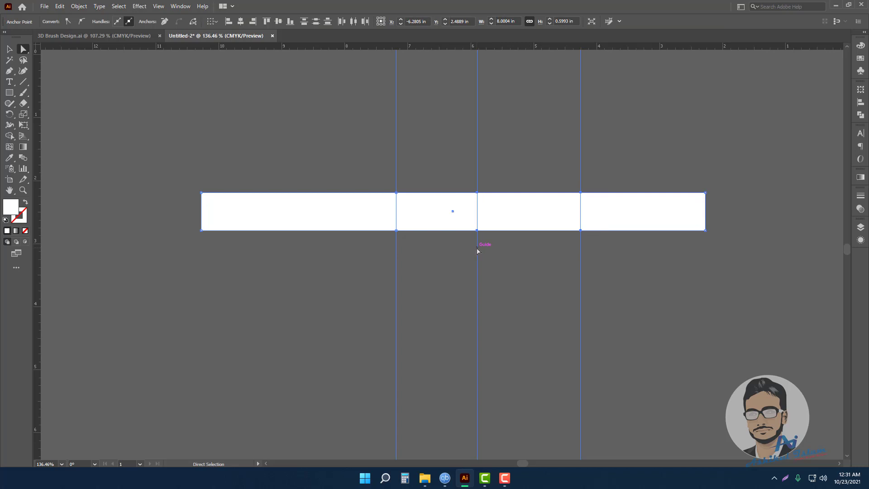
left_click(26, 111)
scroll(618, 216, "up", 3)
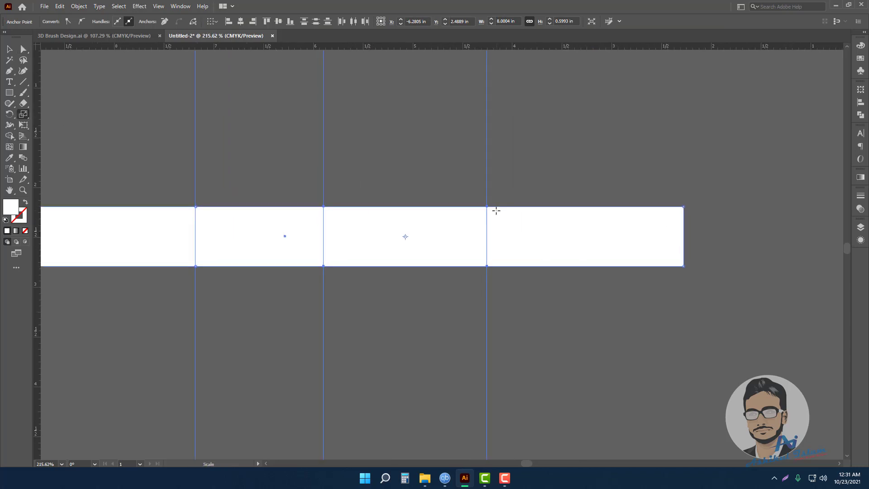
left_click_drag(487, 207, 489, 205)
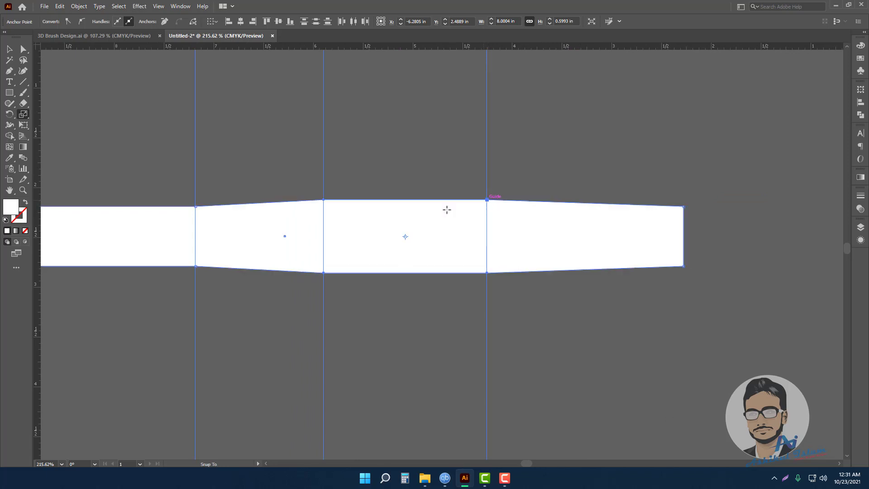
scroll(519, 231, "down", 2)
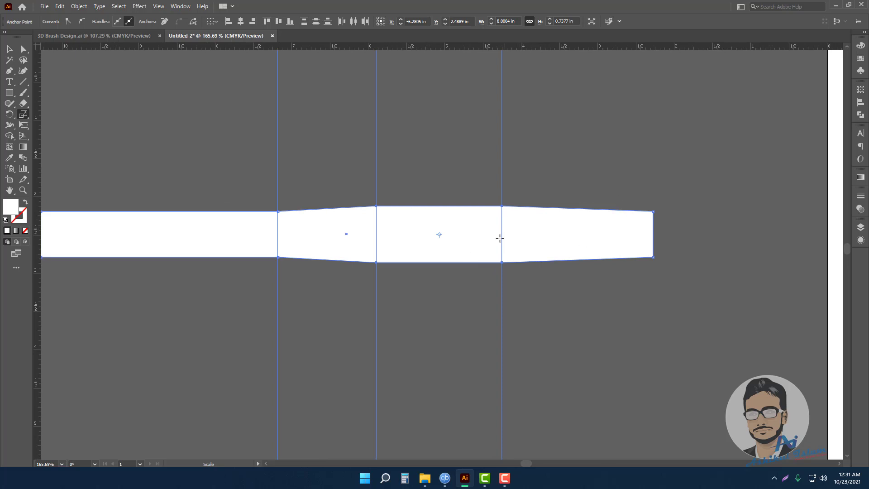
- Scale those anchors taller again to widen the bulge, then view the whole handle
key("a")
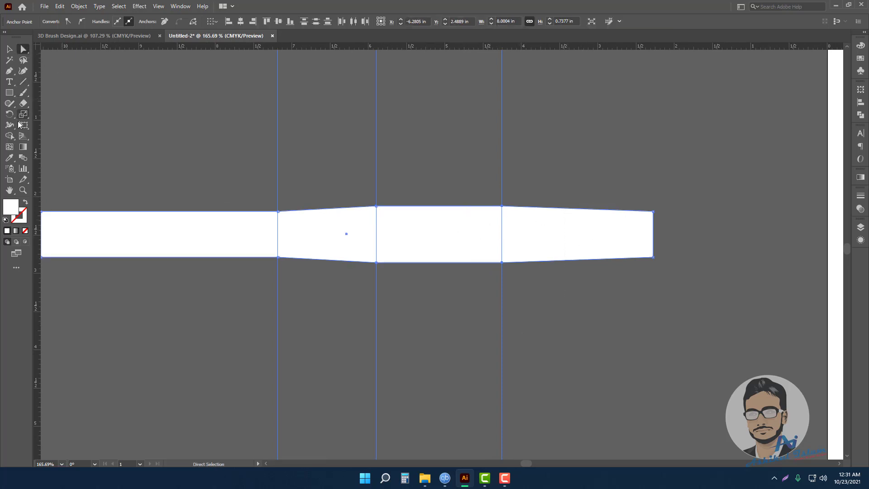
left_click(23, 125)
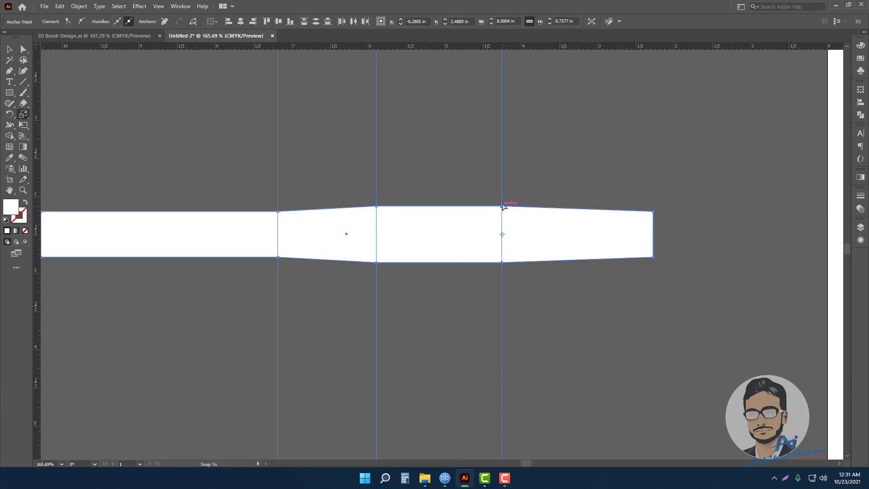
left_click_drag(502, 206, 502, 201)
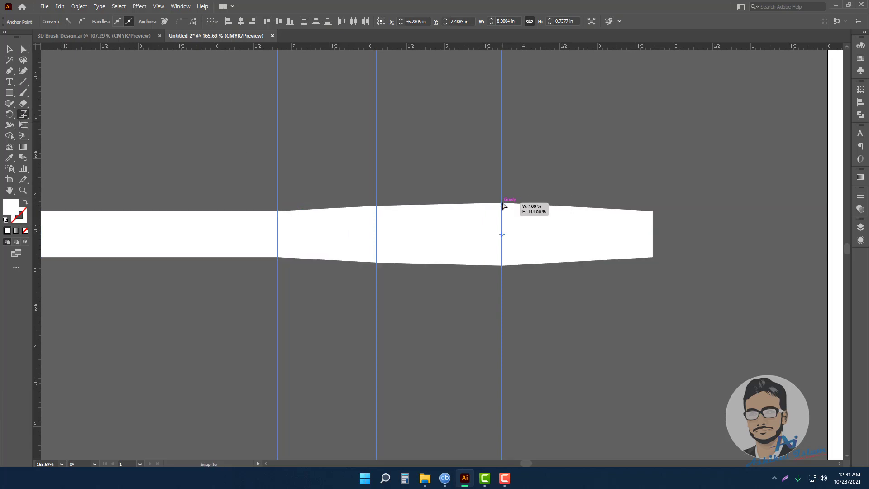
left_click(601, 305, "ctrl")
scroll(601, 305, "down", 3)
left_click_drag(474, 268, 269, 239)
- Scale the two left-end anchors vertically to make the handle's left end narrower
scroll(270, 239, "up", 1)
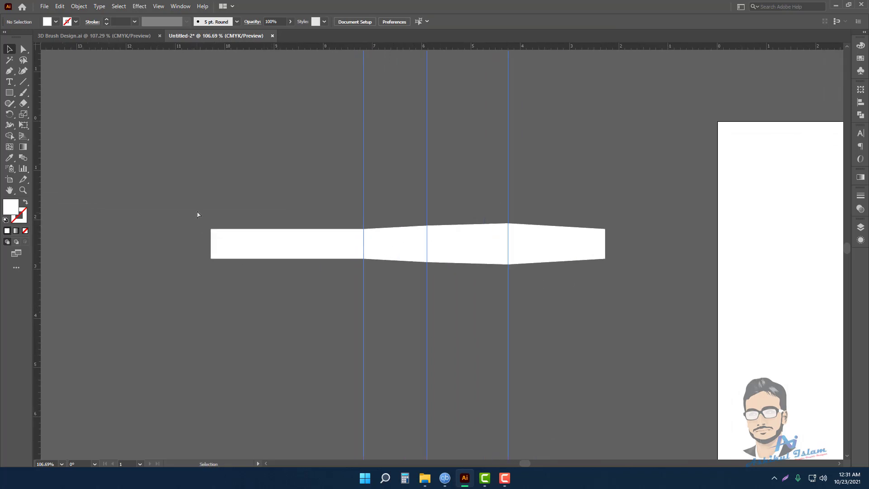
key("a")
left_click_drag(196, 213, 208, 269)
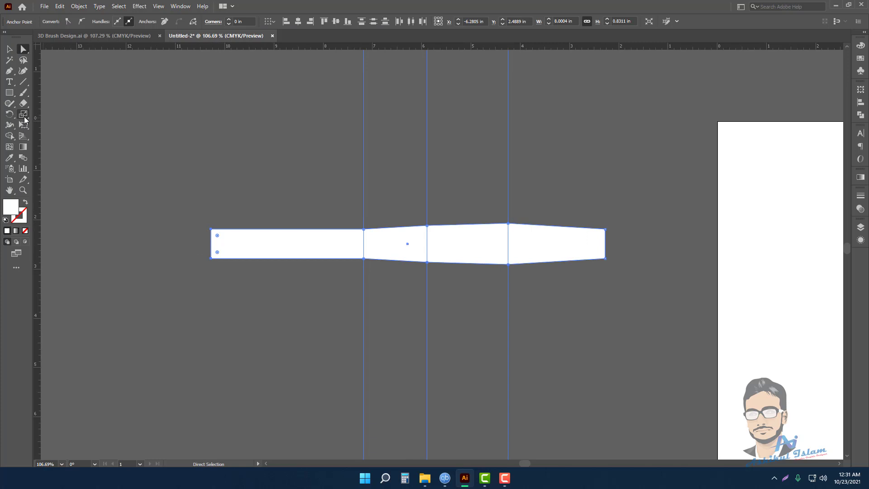
left_click(25, 117)
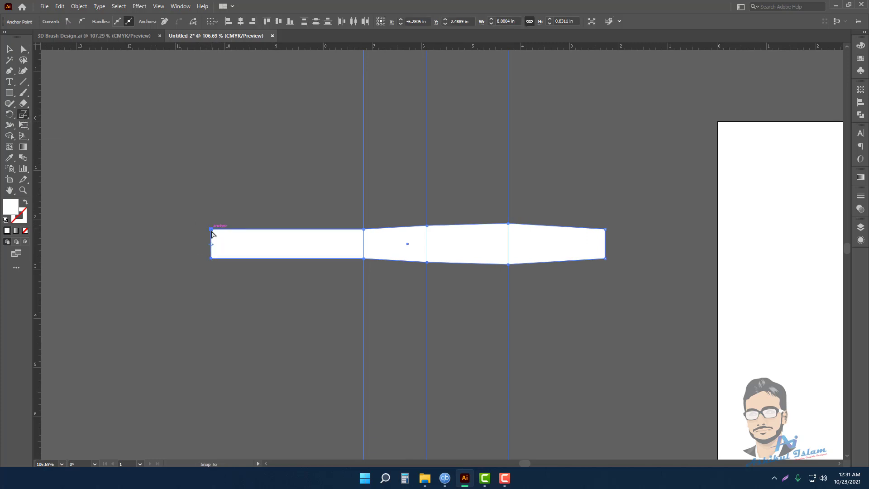
left_click_drag(211, 229, 210, 237)
key("v")
left_click(314, 274)
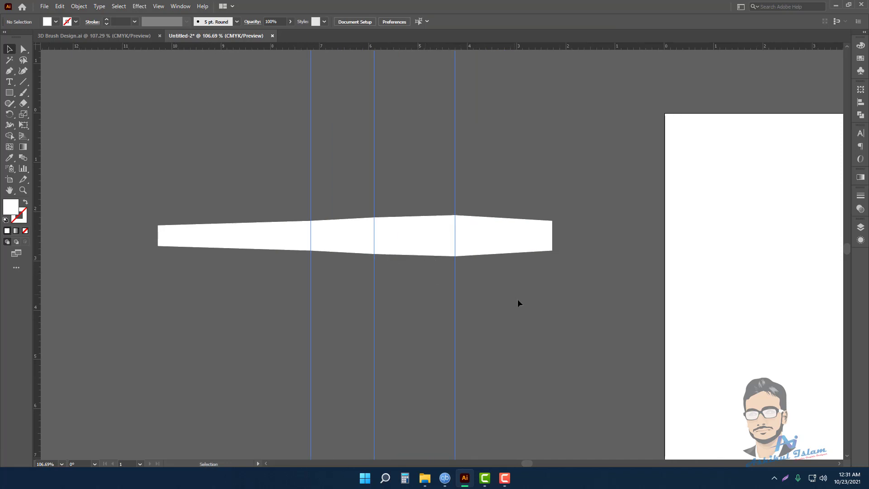
- Delete the three blue guides and lock guides
right_click(563, 329)
left_click(597, 264)
left_click_drag(601, 292, 281, 316)
key("Delete")
right_click(467, 305)
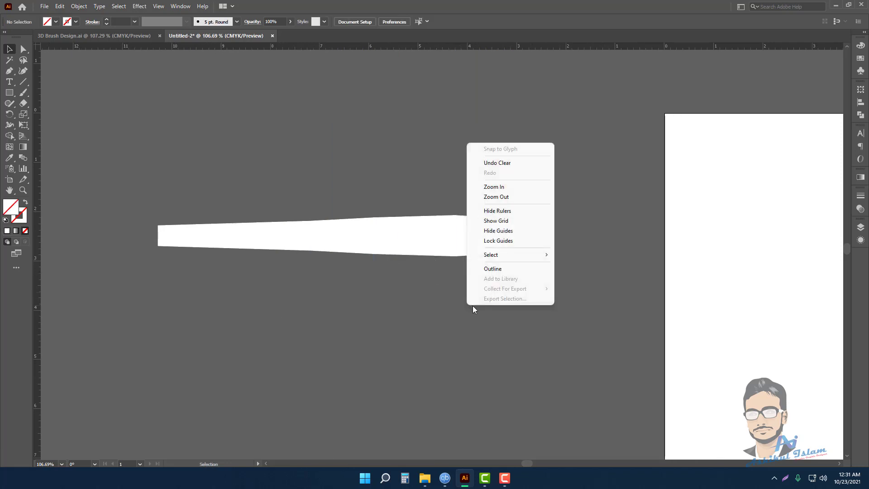
left_click(518, 240)
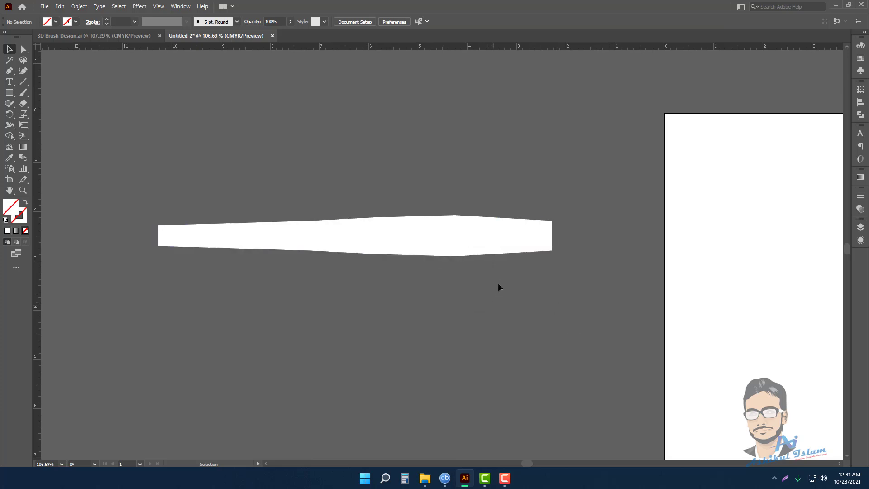
- Round the corners at the handle's widest bend, undoing an oversized first attempt
left_click(450, 232)
left_click(568, 199)
key("a")
scroll(510, 202, "up", 1, "alt")
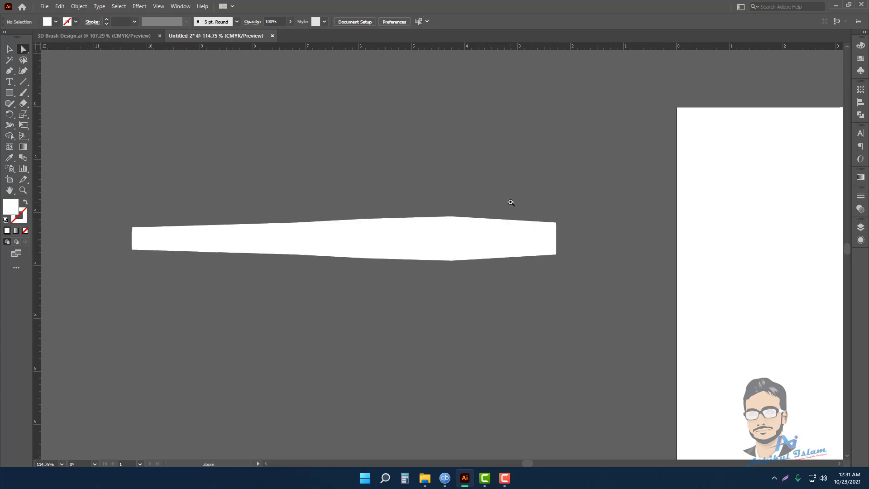
left_click_drag(485, 181, 434, 271)
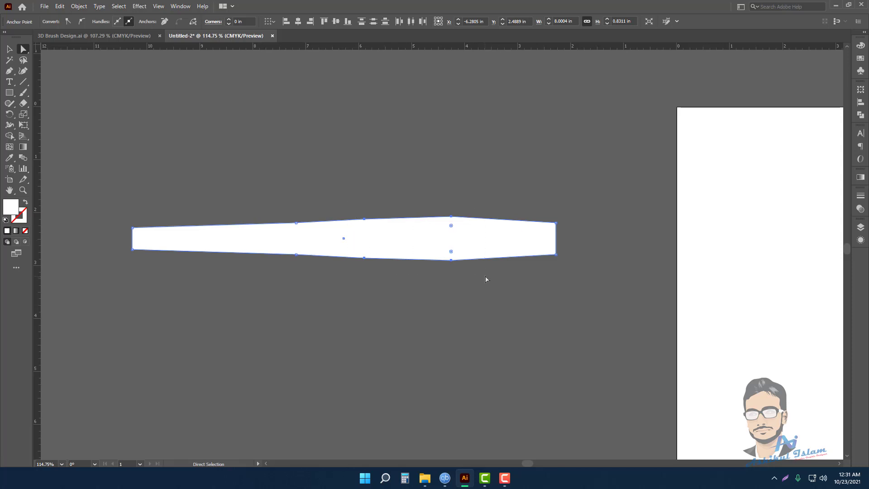
left_click_drag(451, 226, 687, 389)
key("ctrl+z")
mouse_move(484, 184)
left_mouse_down()
mouse_move(358, 298)
mouse_move(354, 275)
left_mouse_up()
- Round the middle top and bottom bends and the right-end corners to about 0.15 in
left_click_drag(451, 225, 243, 432)
left_click(551, 311)
mouse_move(532, 273)
left_mouse_down()
mouse_move(567, 234)
mouse_move(554, 235)
left_mouse_up()
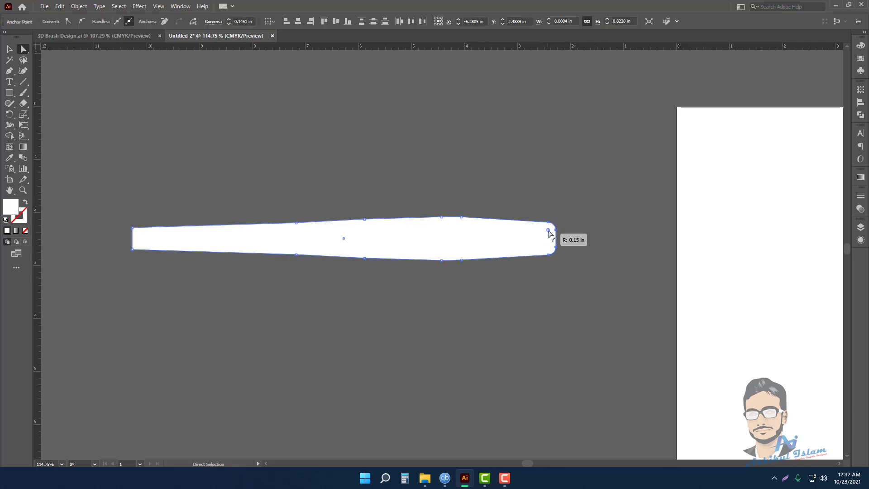
left_click(587, 273)
- Direct-select the handle's anchors to check the rounded outline
key("v")
scroll(406, 308, "left", 2)
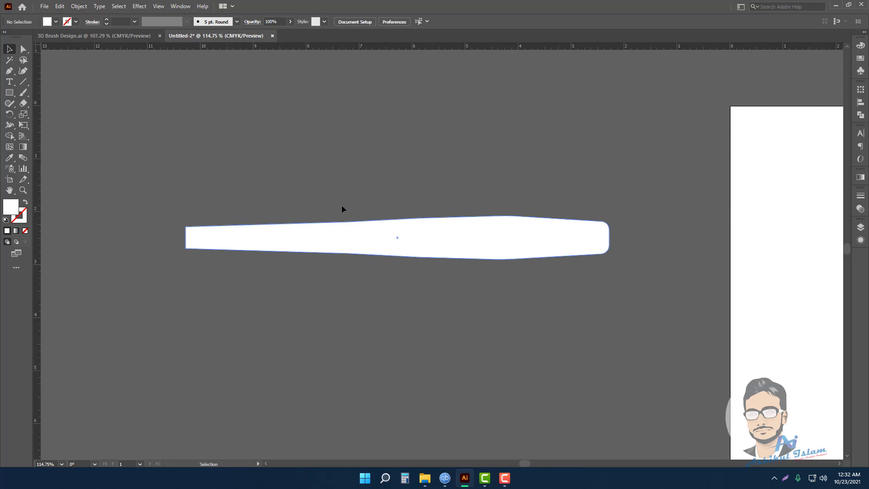
key("a")
left_click_drag(364, 199, 282, 258)
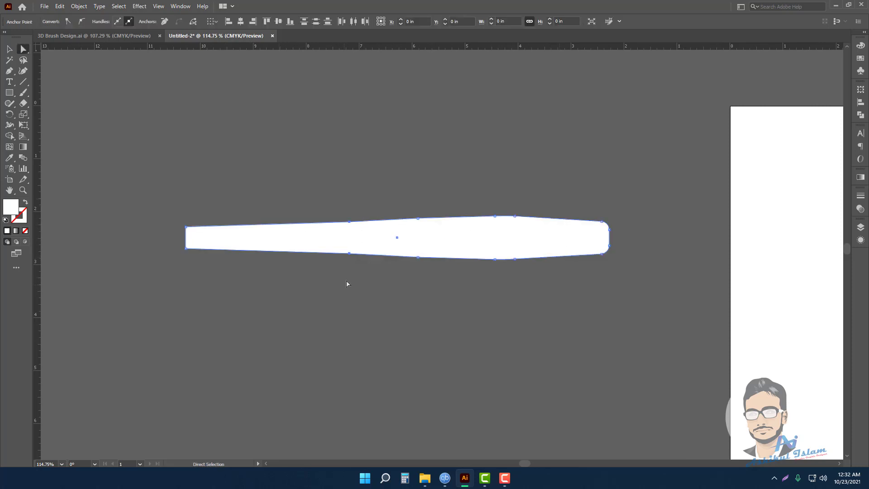
left_click_drag(357, 214, 274, 256)
- Draw a small rectangle at the handle's left end and centre them vertically
left_click(153, 131)
left_click(9, 92)
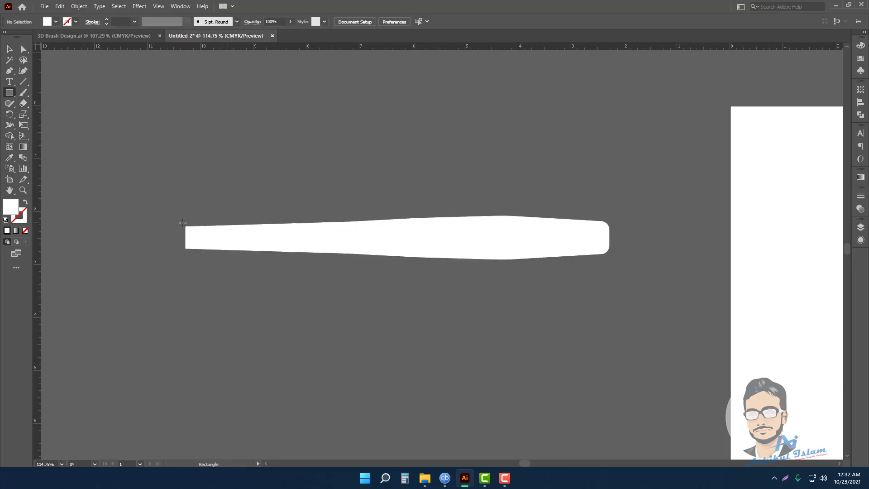
scroll(199, 223, "left", 2)
mouse_move(178, 218)
left_mouse_down()
mouse_move(285, 258)
mouse_move(203, 236)
mouse_move(235, 236)
left_mouse_up()
key("v")
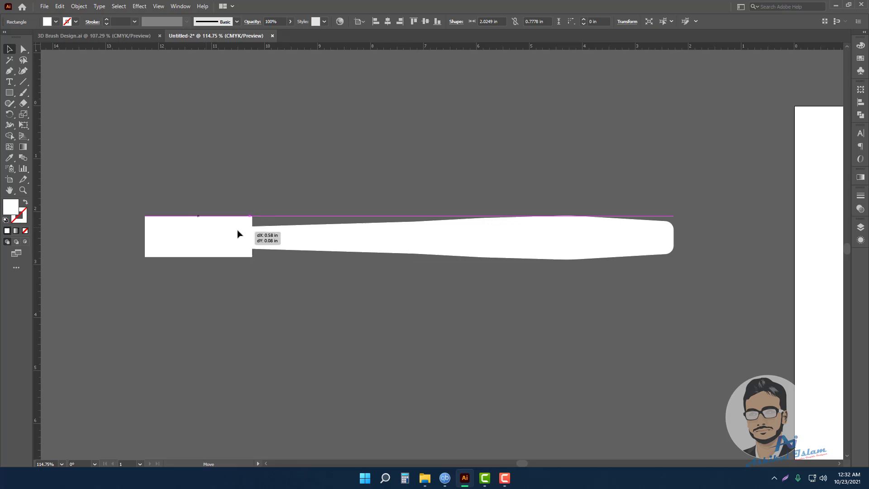
left_click(270, 280)
left_click_drag(314, 292, 179, 225)
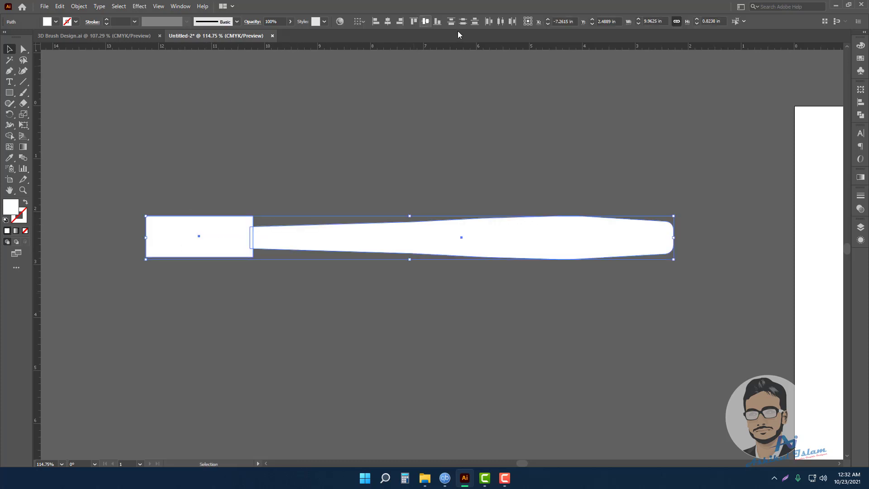
left_click(426, 21)
left_click(312, 159)
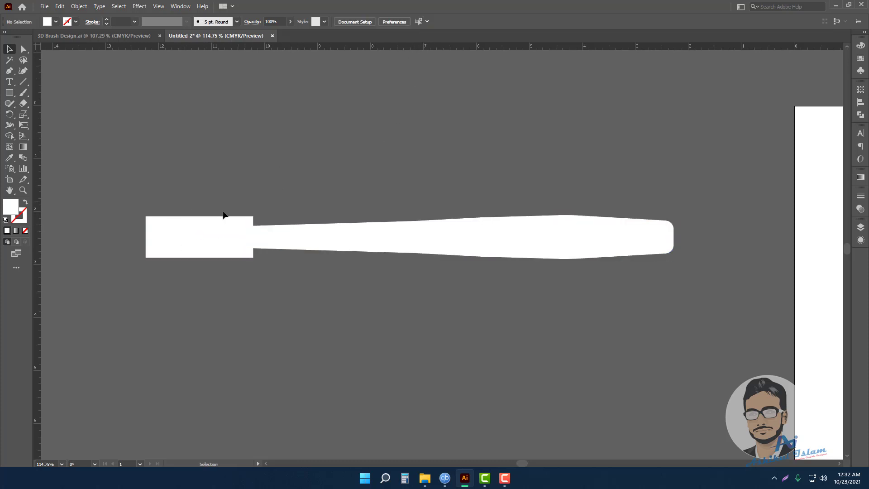
- Round all four corners of the head rectangle
key("a")
left_click(194, 243)
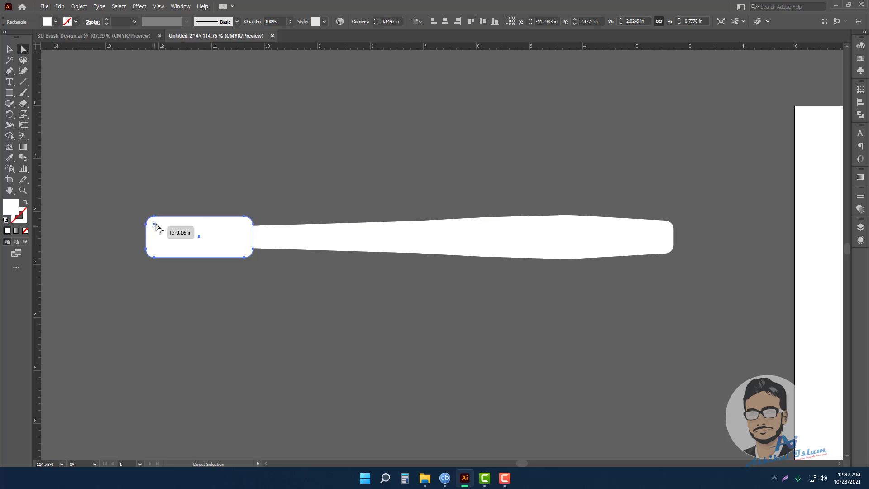
left_click_drag(153, 225, 181, 233)
key("v")
left_click(411, 316)
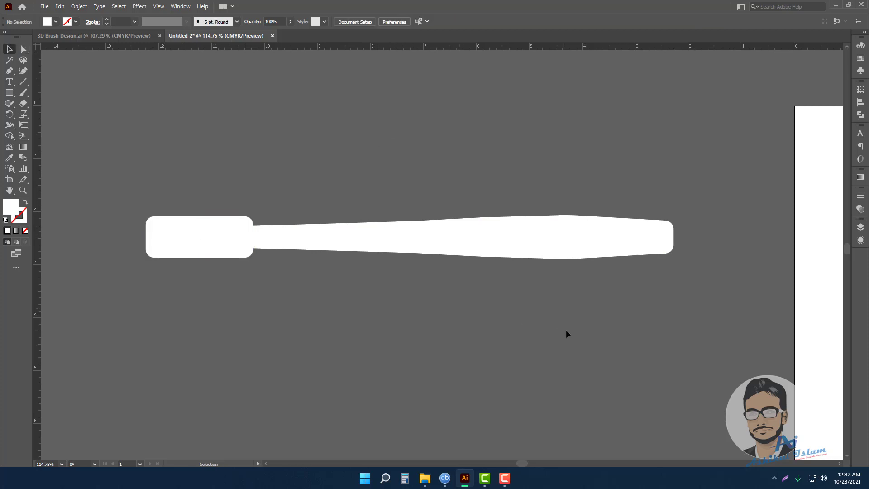
- Unite the head and handle into one shape with Pathfinder
left_click_drag(565, 330, 172, 195)
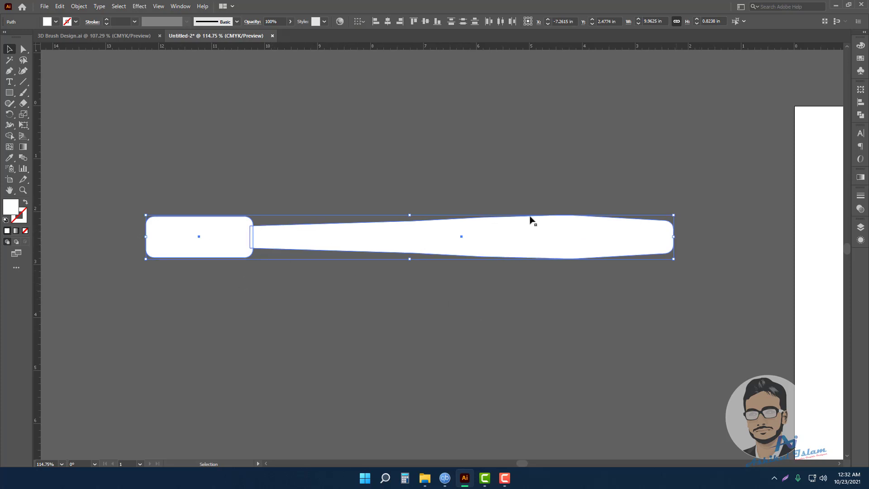
left_click(180, 7)
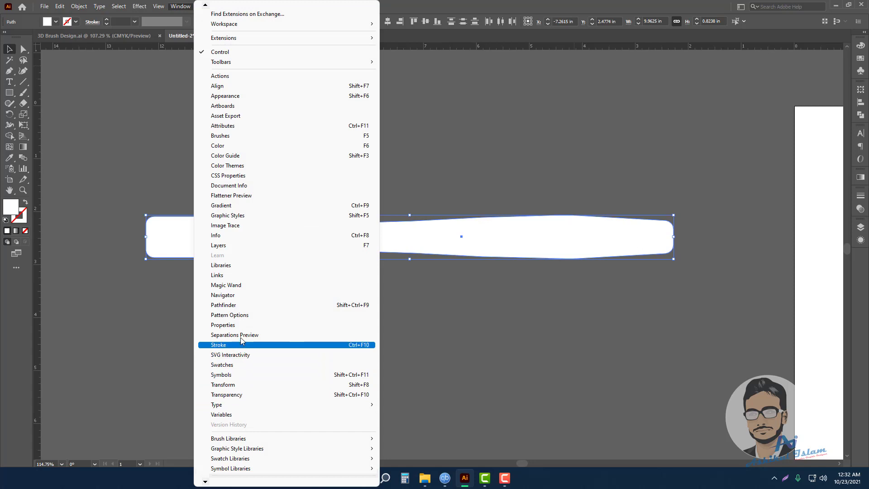
left_click(236, 305)
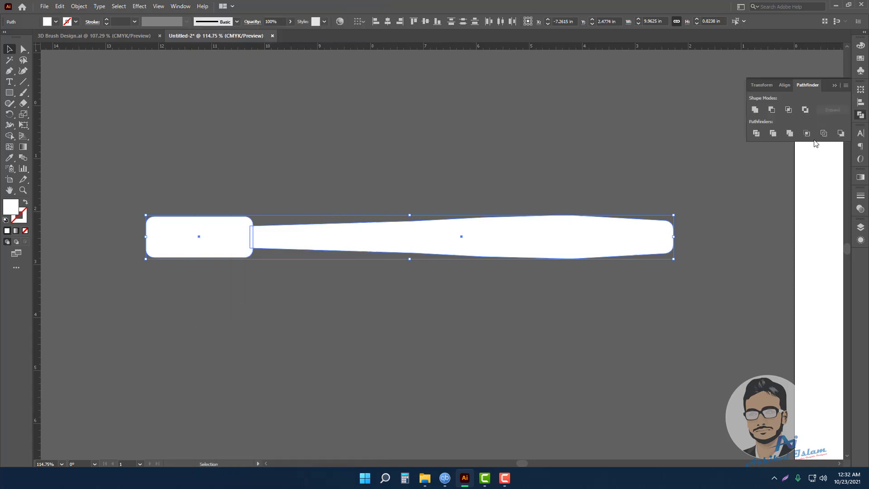
left_click(754, 110)
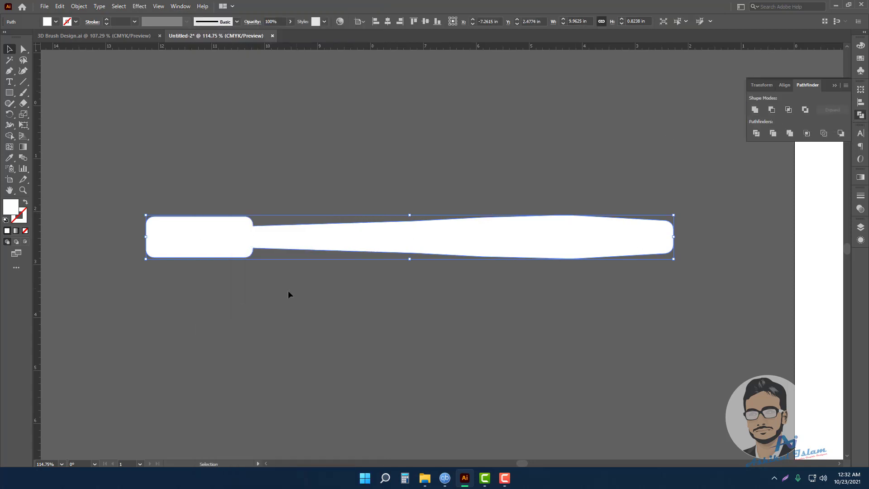
- Draw a vertical line across the handle and divide the brush shape along it
left_click(206, 166)
key("backslash")
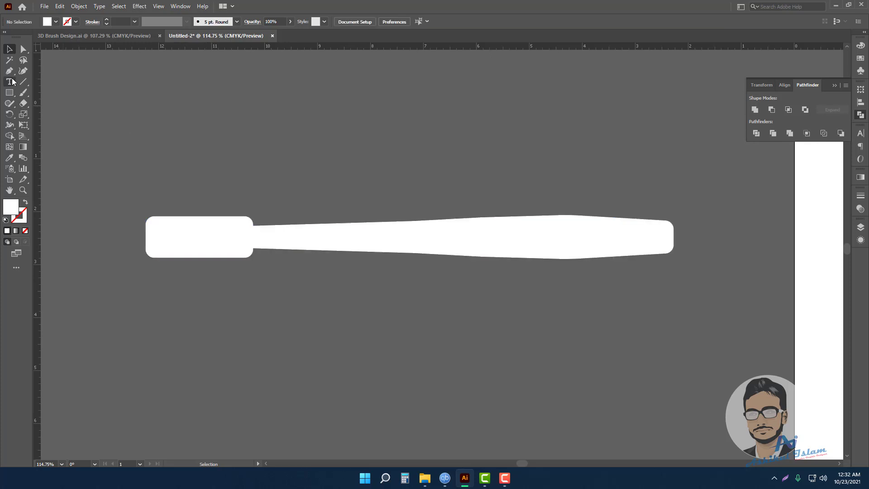
left_click_drag(424, 252, 365, 252)
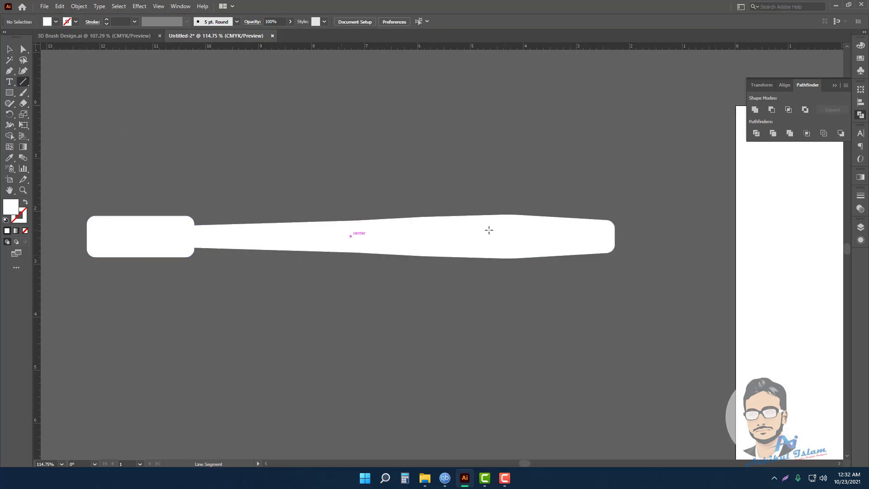
scroll(275, 204, "up", 2)
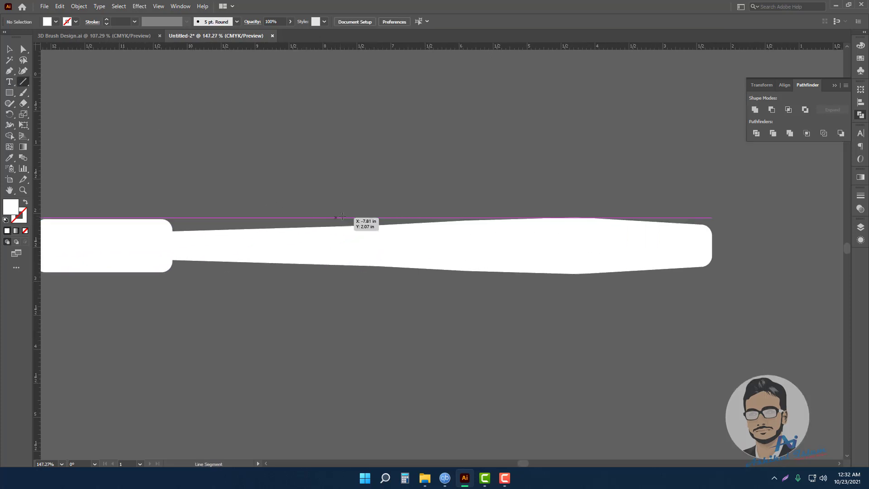
left_click_drag(335, 208, 334, 322)
key("v")
left_click_drag(414, 320, 305, 205)
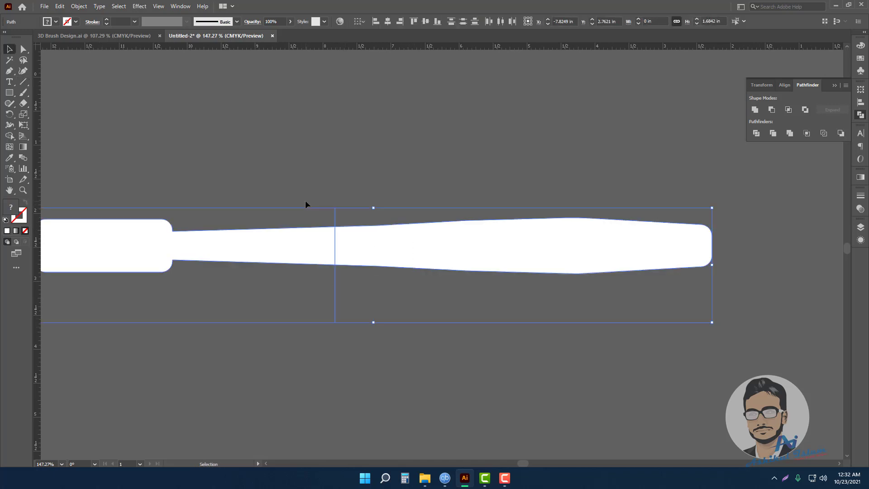
left_click(760, 133)
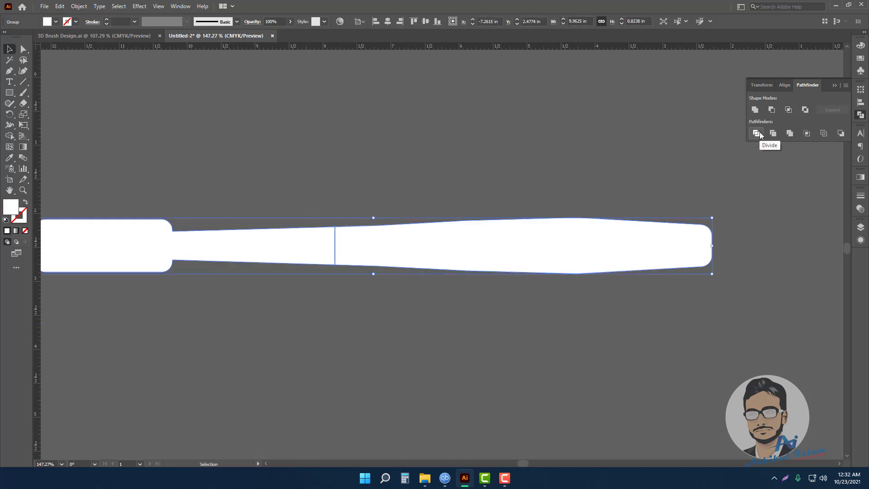
- Check the reference design, then cut the shape with a second vertical line using Divide
left_click_drag(345, 243, 397, 245)
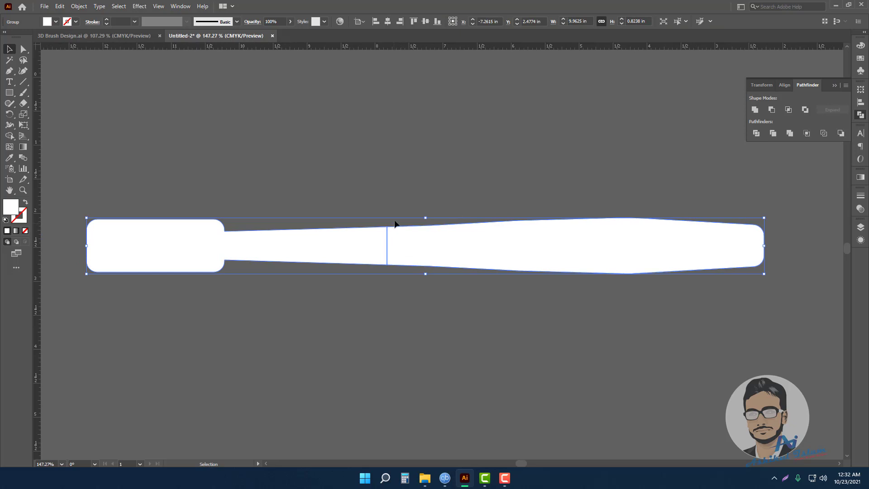
left_click(97, 36)
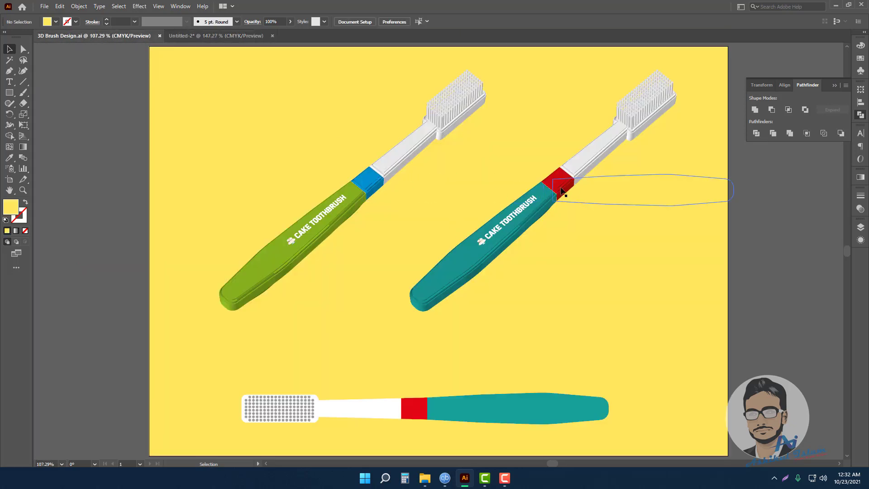
left_click(199, 36)
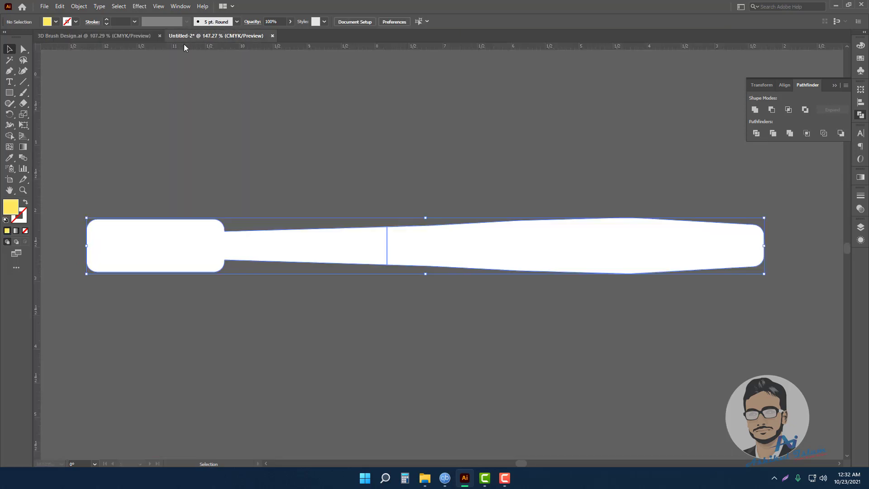
left_click(23, 82)
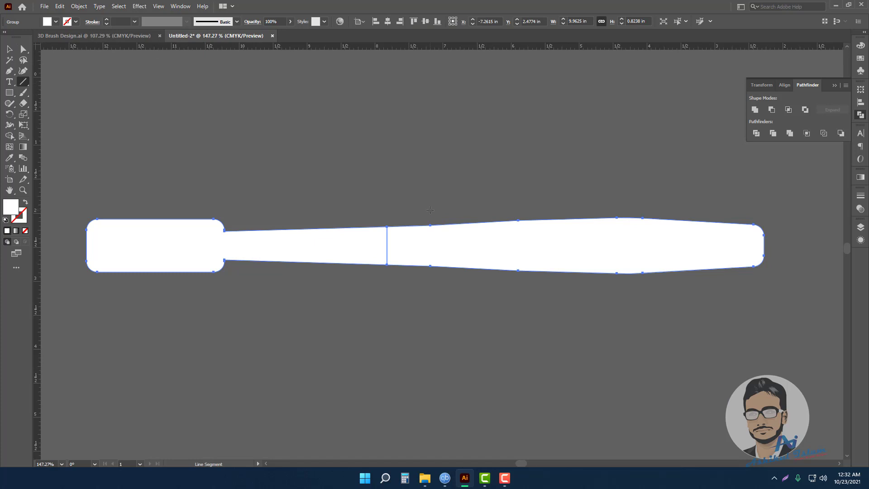
left_click_drag(434, 200, 433, 305)
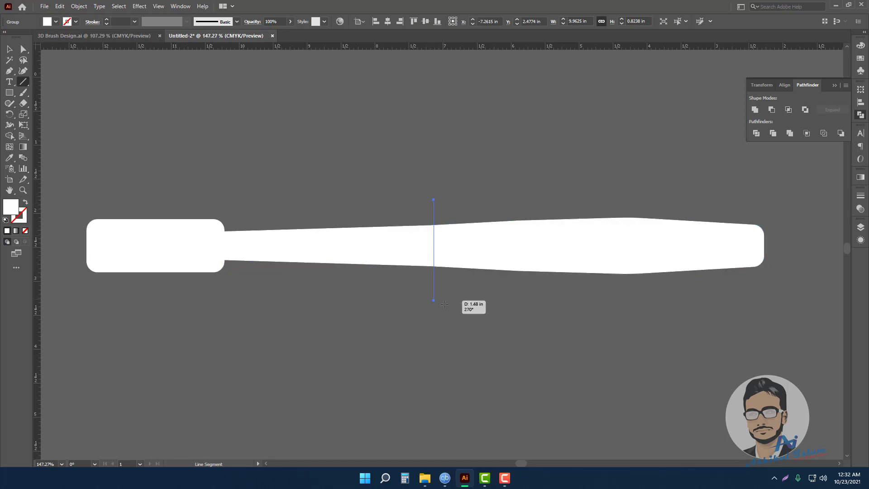
key("v")
key("ctrl+a")
left_click(756, 133)
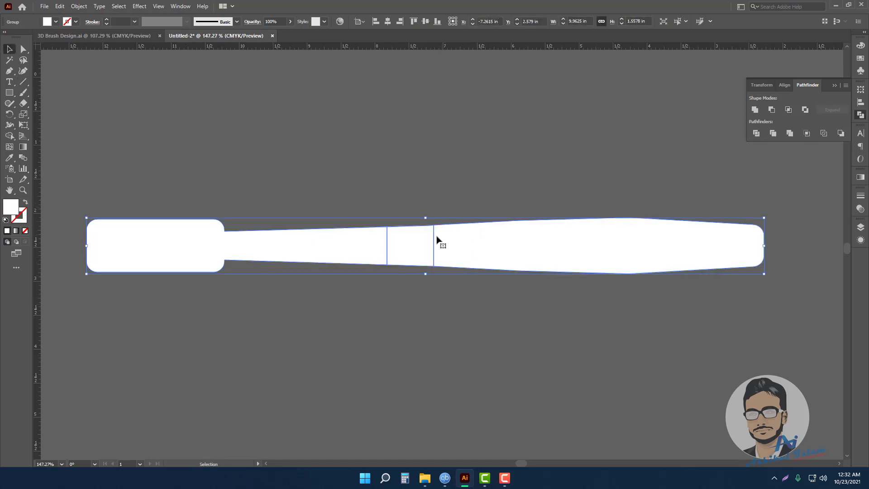
- Zoom out and inspect the divided shape, picking out the short middle band
key("ctrl+0")
key("a")
left_click(396, 220)
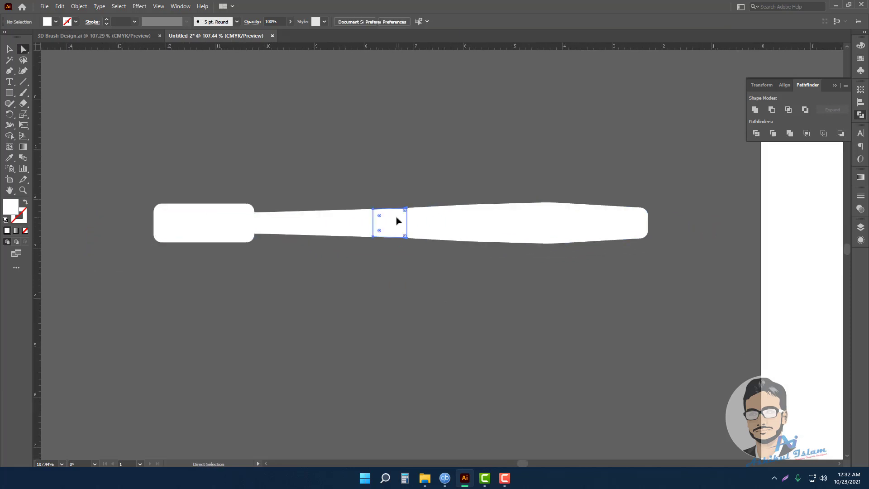
key("v")
left_click(454, 229)
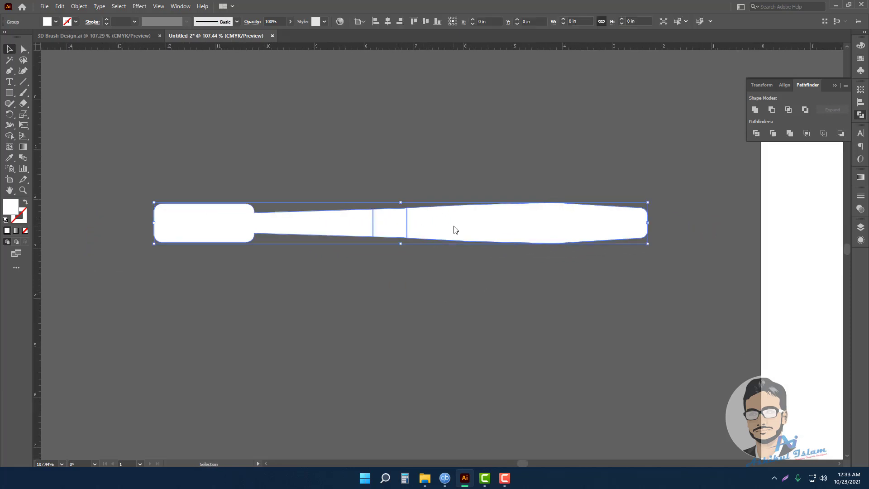
right_click(454, 229)
left_click(161, 130)
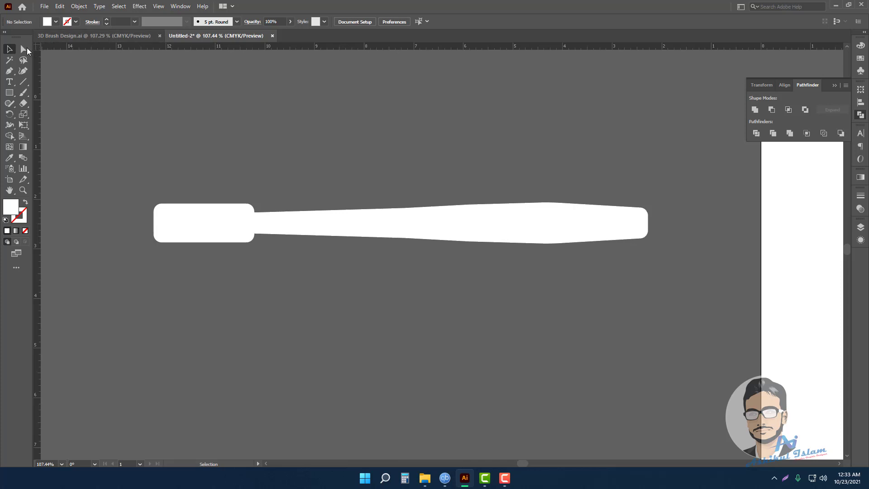
- Fill the short middle band with red and the wide grip section with green
left_click(397, 222)
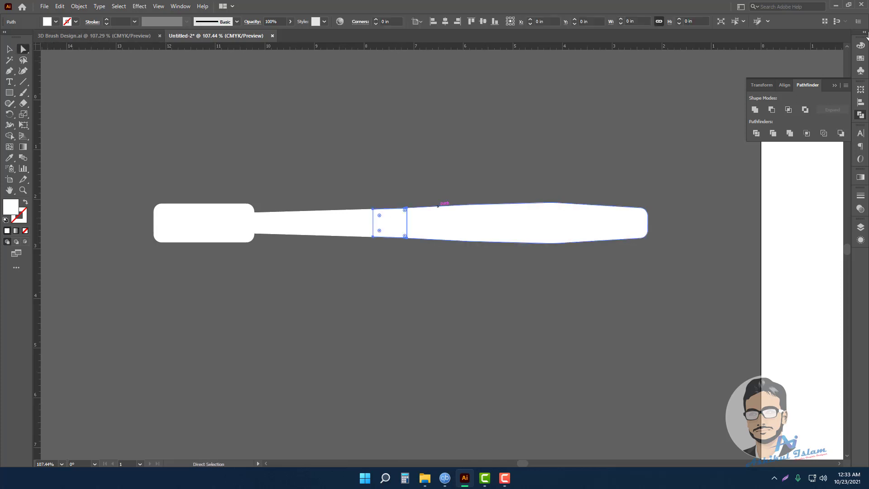
left_click(860, 58)
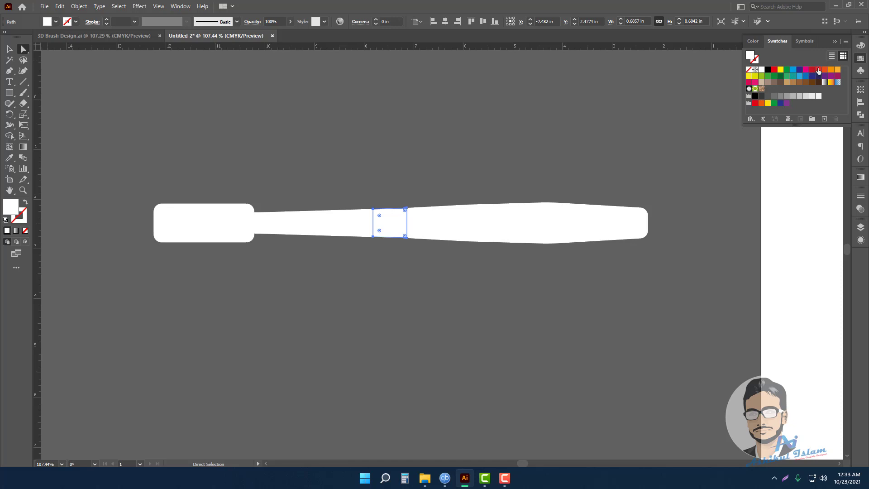
left_click(817, 70)
left_click(507, 236)
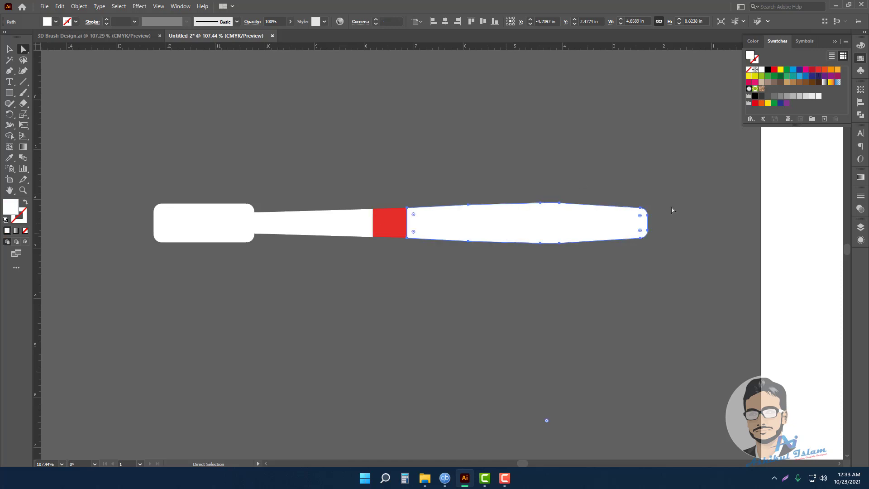
left_click(762, 76)
- Deselect the coloured parts and reveal the other basic shape tools
left_click(517, 363)
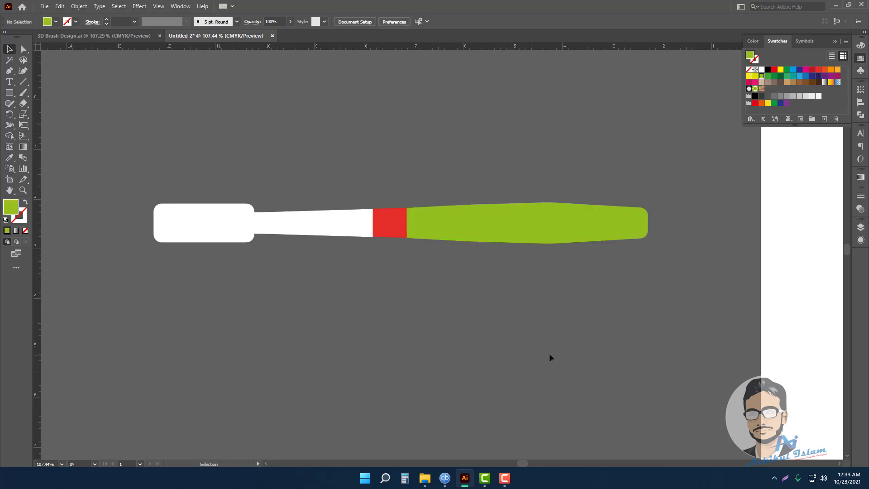
scroll(544, 321, "down", 2)
scroll(310, 256, "up", 1)
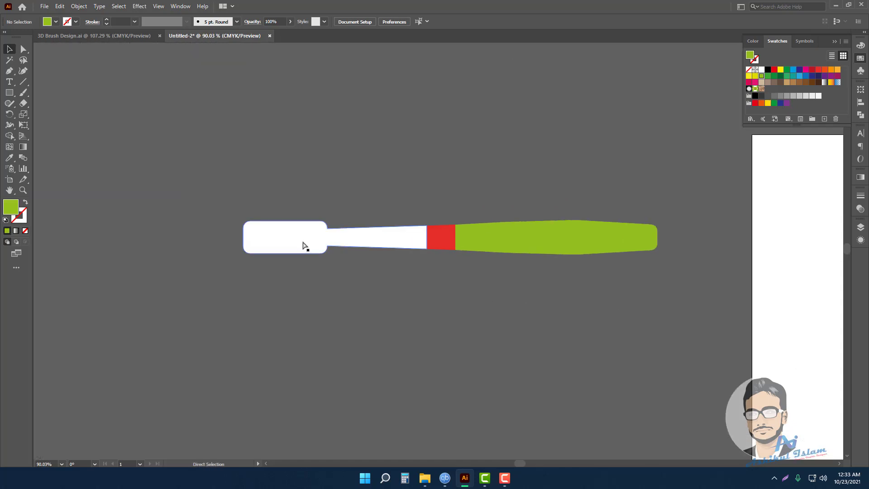
scroll(305, 244, "up", 2)
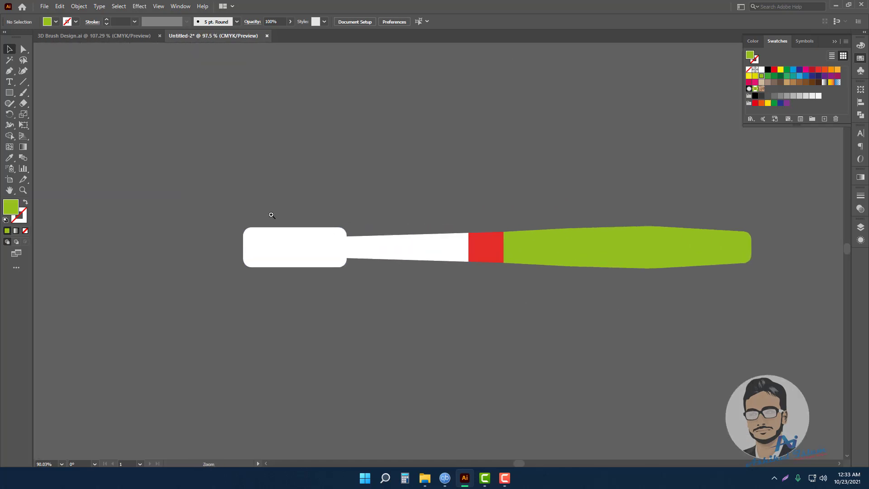
right_click(9, 92)
- Draw a tiny circle near the head's top-left corner and start copying it into a row
left_click(50, 114)
scroll(347, 225, "up", 2)
scroll(263, 237, "up", 1)
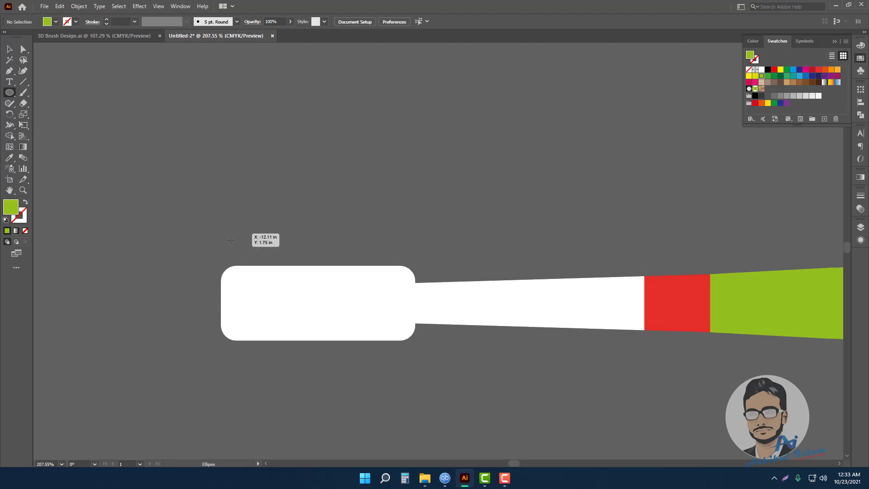
scroll(281, 298, "up", 4)
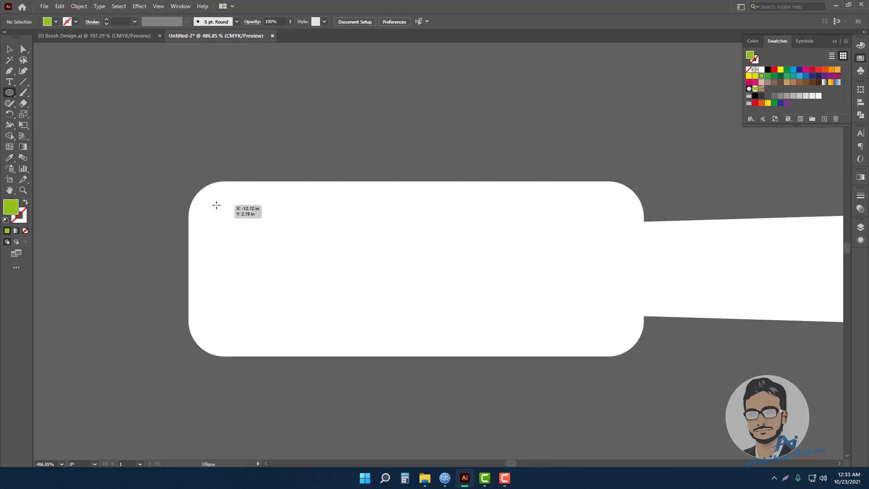
left_click_drag(218, 207, 286, 212)
key("v")
scroll(258, 226, "up", 2)
left_click(252, 206)
left_click(226, 215)
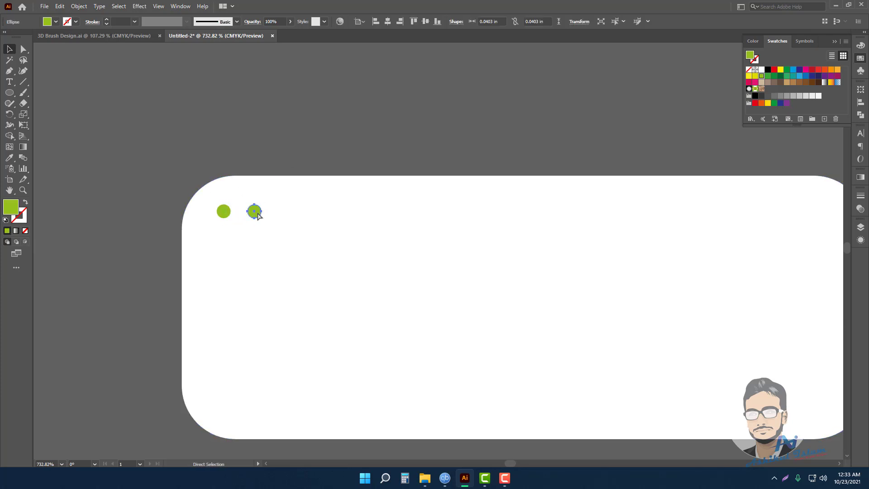
key("ctrl+d")
key("ctrl+d")
key("ctrl+d")
key("ctrl+d")
key("ctrl+d")
key("ctrl+d")
key("ctrl+d")
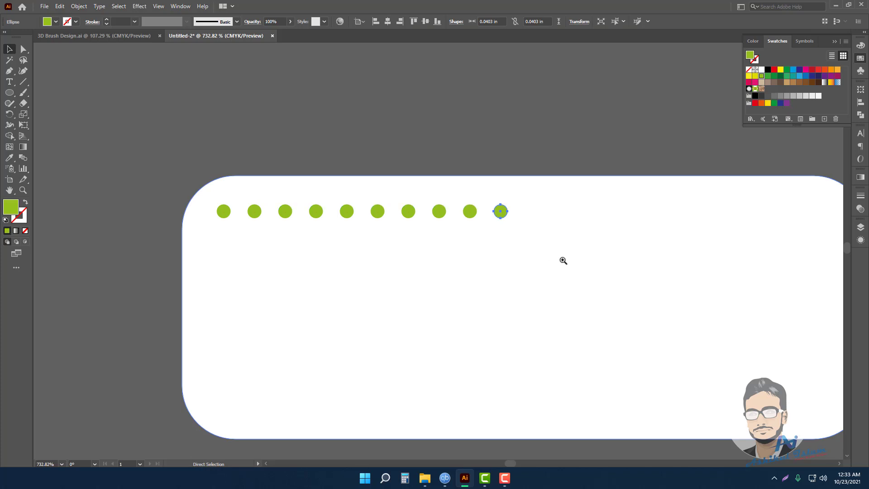
- Extend the dot row across the head with Ctrl+D and group the row
scroll(571, 268, "right", 2)
scroll(565, 267, "right", 2)
scroll(587, 267, "down", 1, "alt")
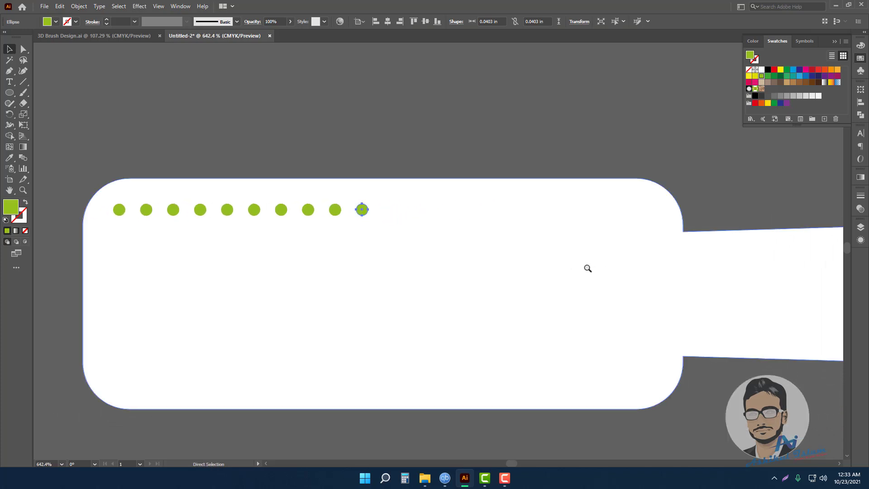
key("ctrl+d")
key("ctrl+d")
key("ctrl+d")
key("ctrl+d")
key("ctrl+d")
key("ctrl+d")
key("ctrl+d")
key("ctrl+d")
key("ctrl+d")
key("ctrl+d")
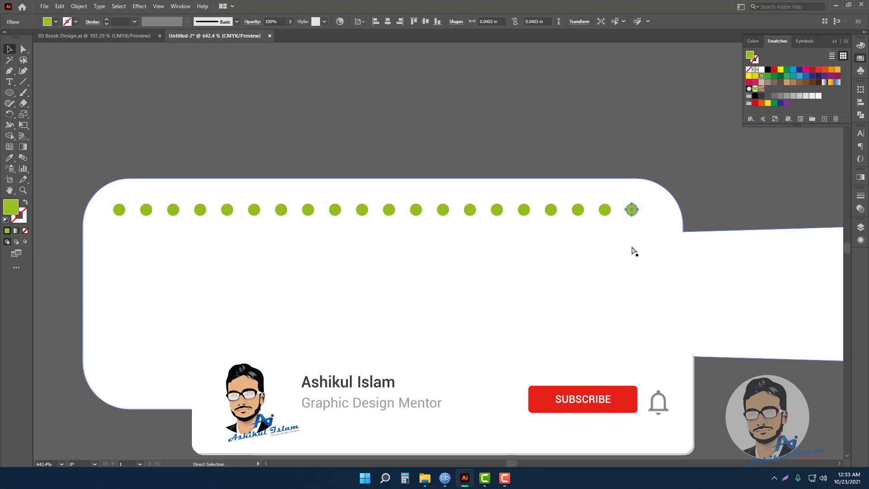
key("ctrl+d")
left_click(713, 205)
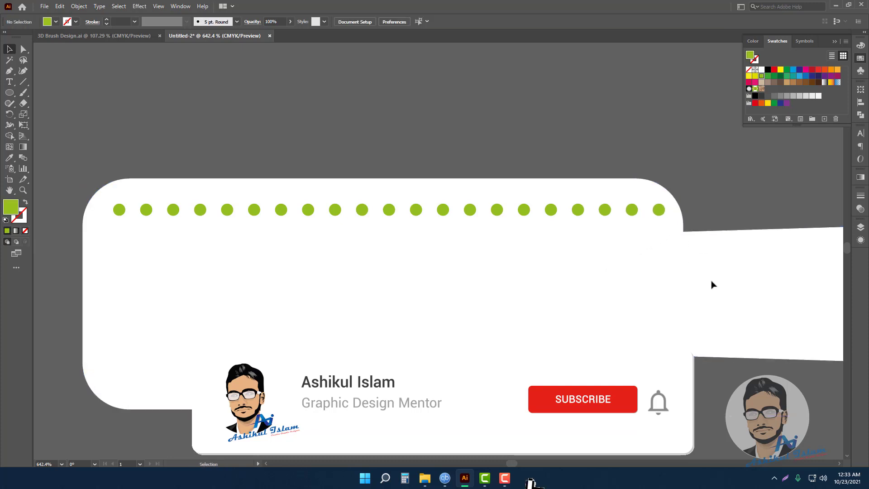
left_click_drag(89, 188, 208, 239)
right_click(203, 204)
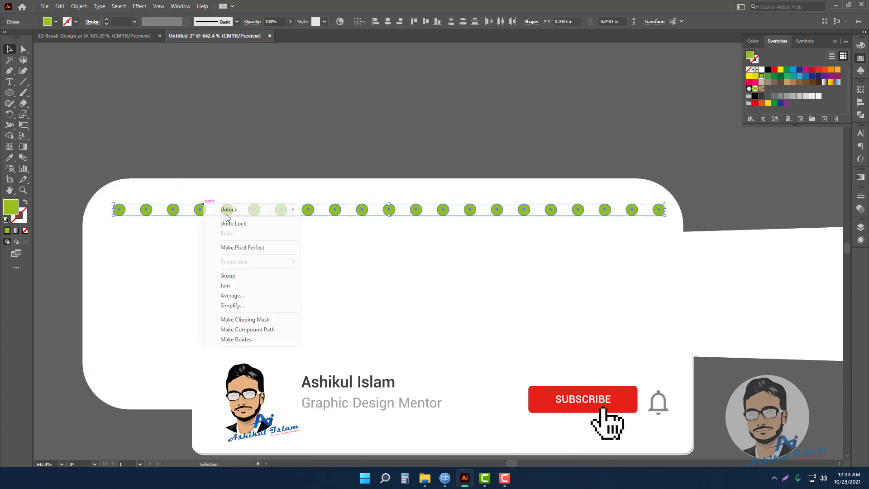
left_click(241, 276)
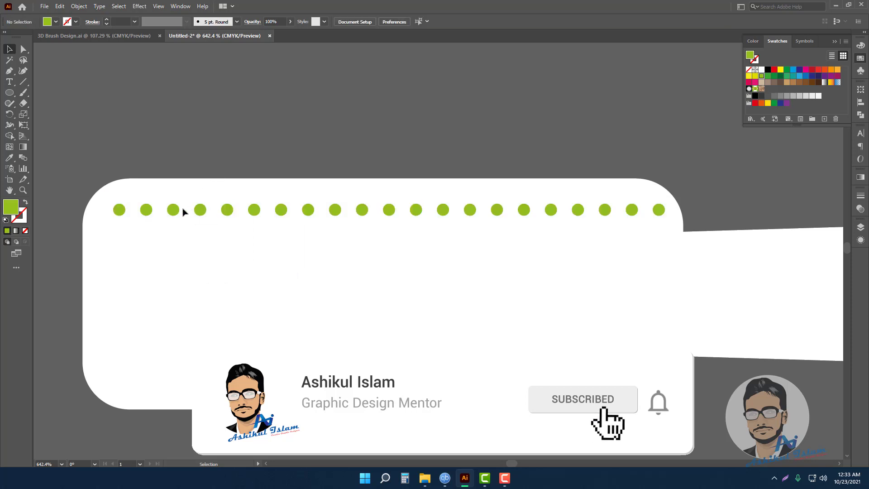
- Copy the grouped dot row downward repeatedly to build more rows
left_click_drag(181, 210, 176, 205)
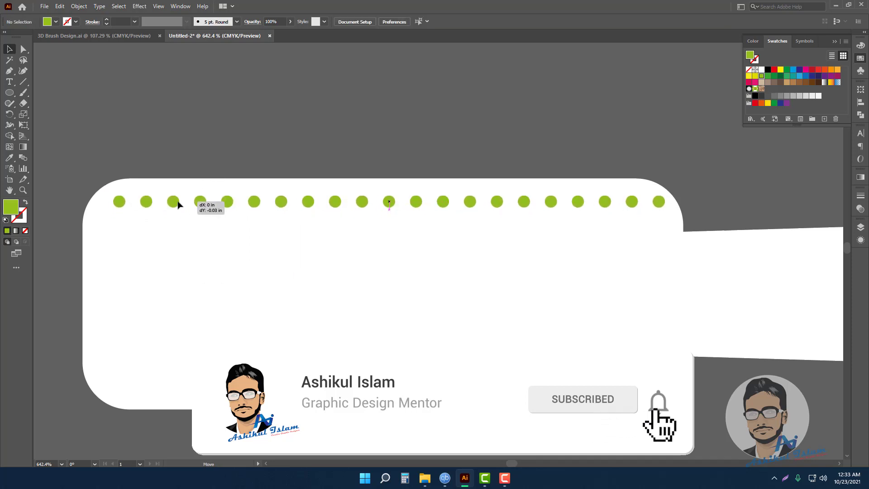
left_click_drag(176, 206, 168, 224)
key("ctrl+d")
key("ctrl+d")
key("ctrl+d")
key("ctrl+d")
key("ctrl+d")
key("ctrl+d")
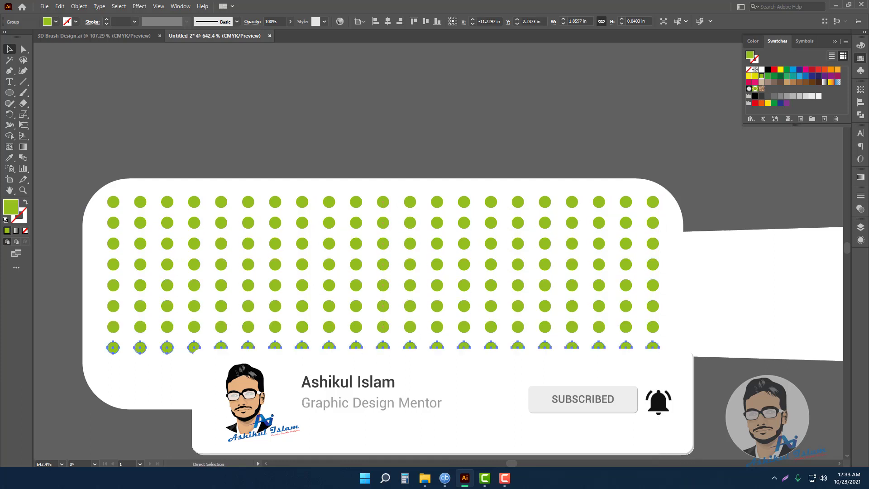
key("ctrl+d")
key("ctrl+d")
left_click(708, 380)
- Select all the dots on the head and group them together
scroll(702, 355, "down", 2)
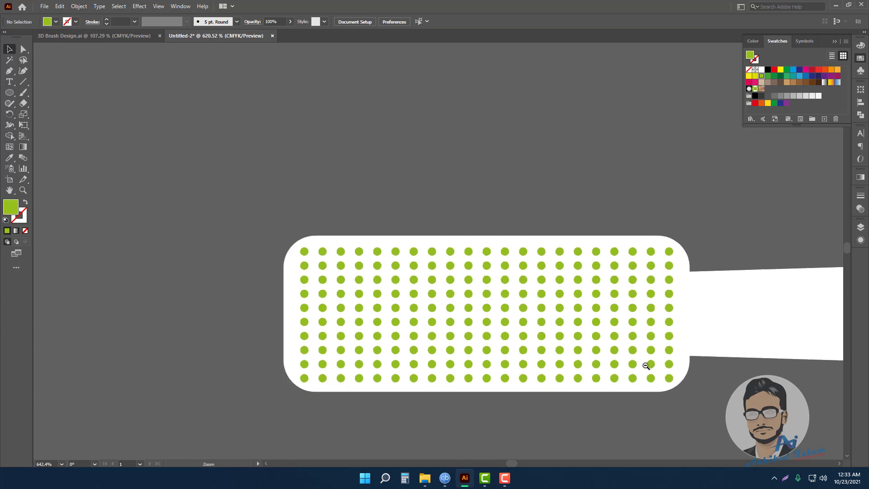
left_click_drag(693, 247, 315, 385)
right_click(430, 209)
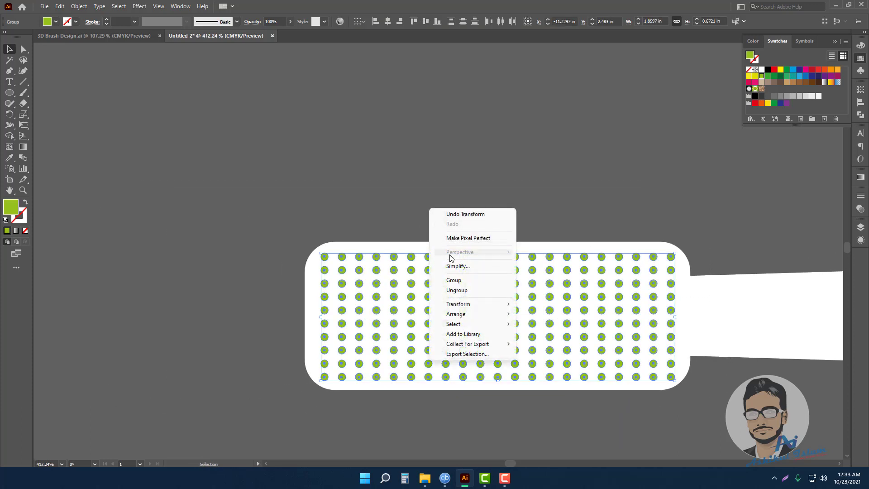
left_click(453, 278)
- Check the selection of the toothbrush and dot grid, then clear it
scroll(713, 309, "down", 1)
scroll(627, 291, "down", 1)
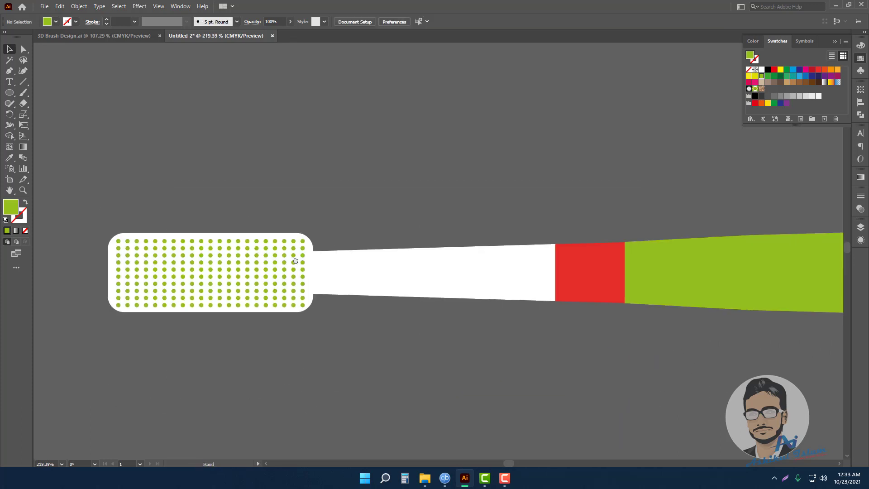
key("ctrl+a")
left_click(471, 206)
scroll(611, 216, "down", 2)
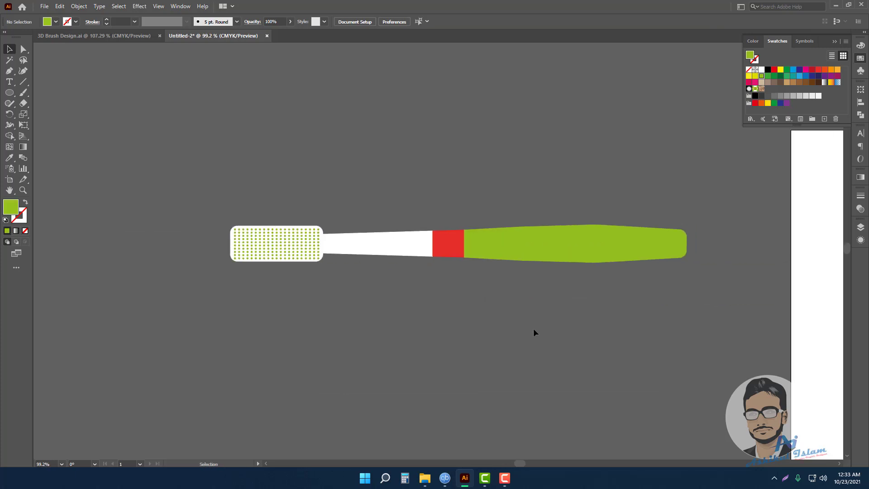
left_click_drag(218, 229, 218, 229)
left_click(355, 343)
scroll(484, 312, "down", 1)
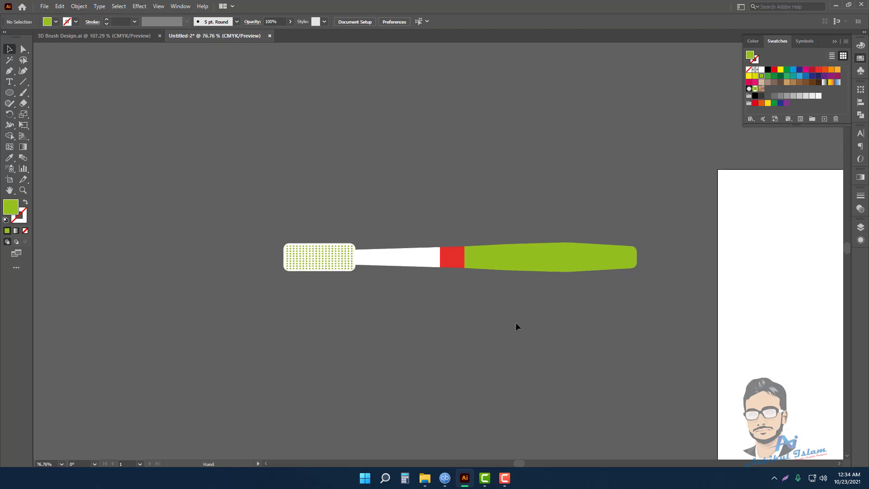
- Move the toothbrush down-left, place a copy above it, and align the copy horizontally
left_click(327, 264)
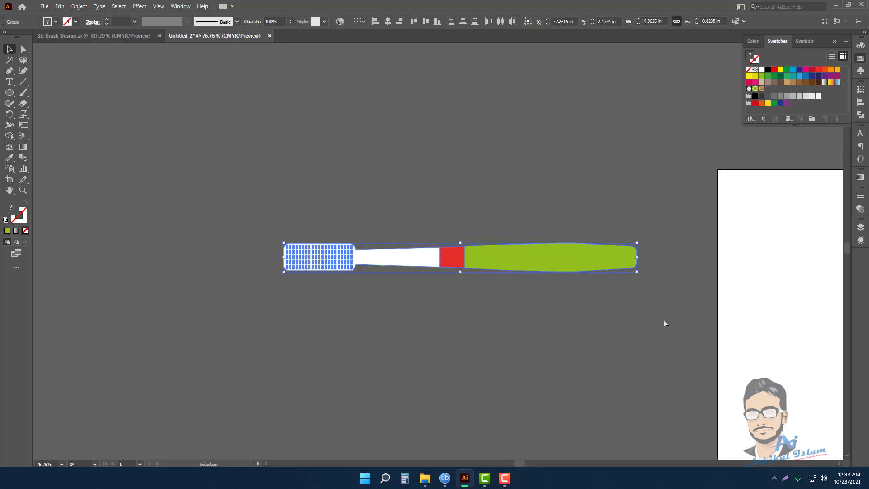
scroll(683, 283, "down", 2)
left_click_drag(666, 234, 558, 321)
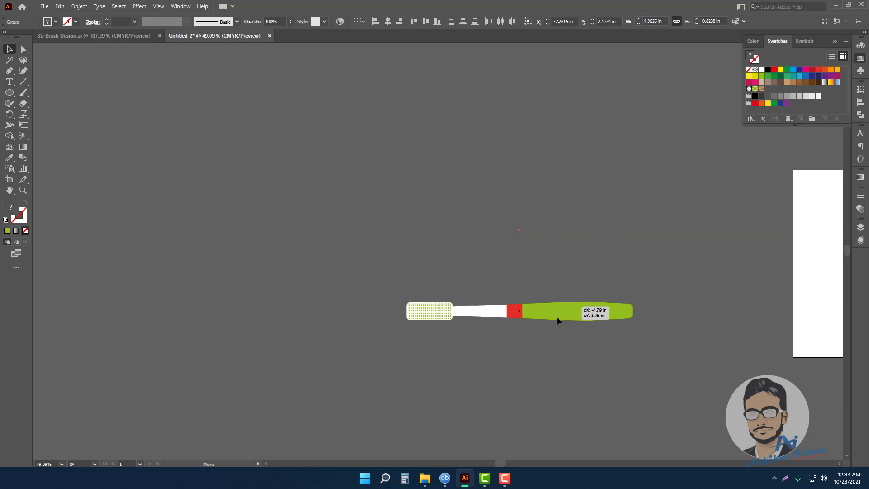
left_click(621, 250)
left_click_drag(621, 250, 572, 281)
mouse_move(473, 356)
left_mouse_down()
mouse_move(466, 263)
mouse_move(471, 272)
left_mouse_up()
scroll(384, 291, "up", 3)
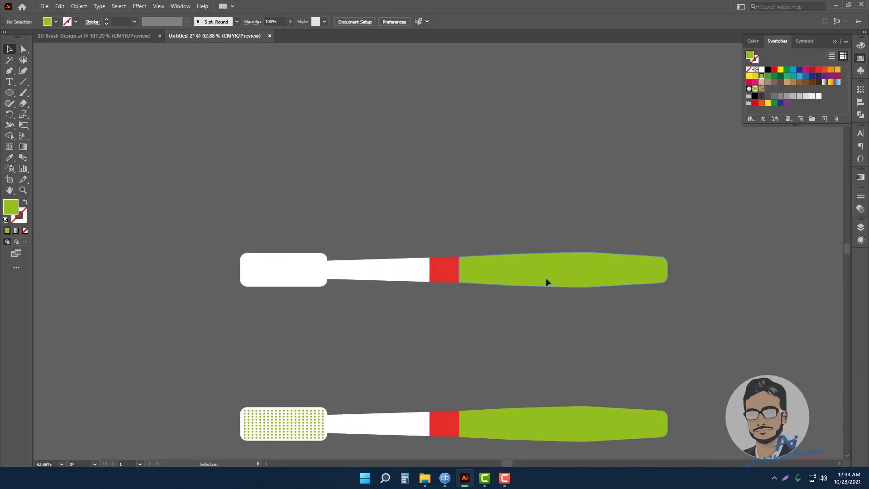
left_click_drag(546, 282, 564, 273)
scroll(695, 274, "down", 1)
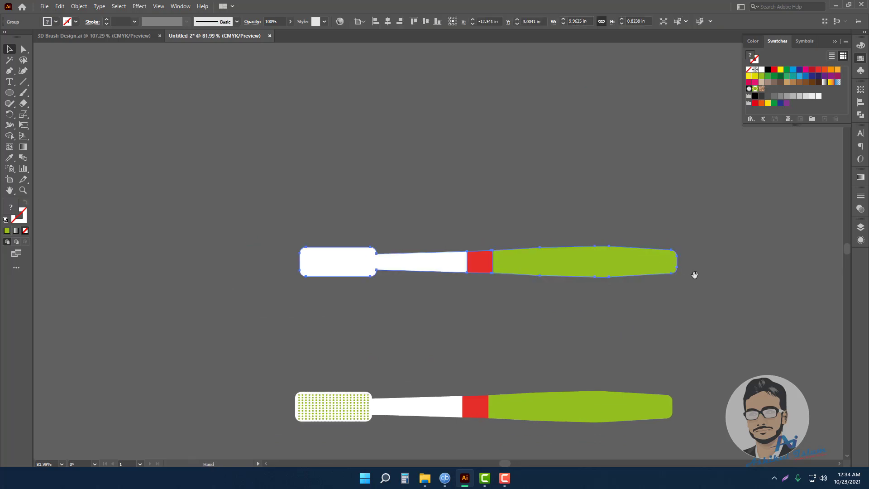
left_click_drag(694, 275, 597, 269)
left_click_drag(444, 264, 438, 265)
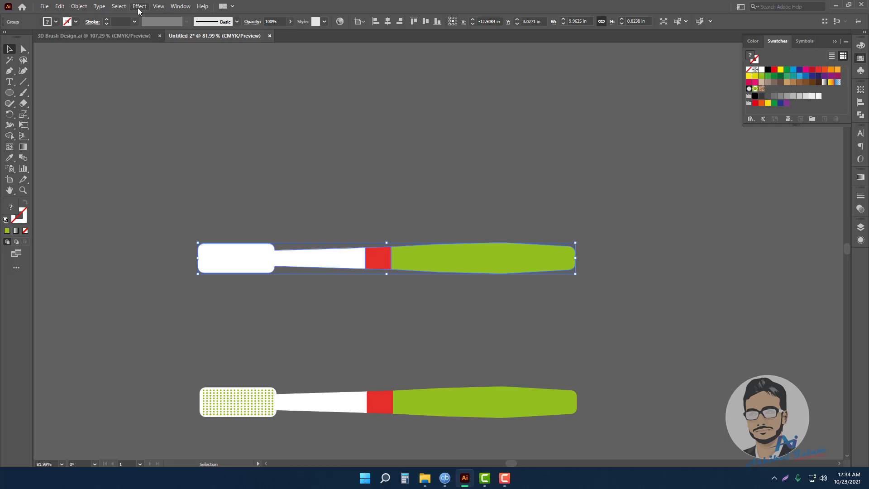
- Apply 3D Extrude & Bevel to the top toothbrush with rotation -25°, 25°, -140°
left_click(138, 8)
mouse_move(147, 58)
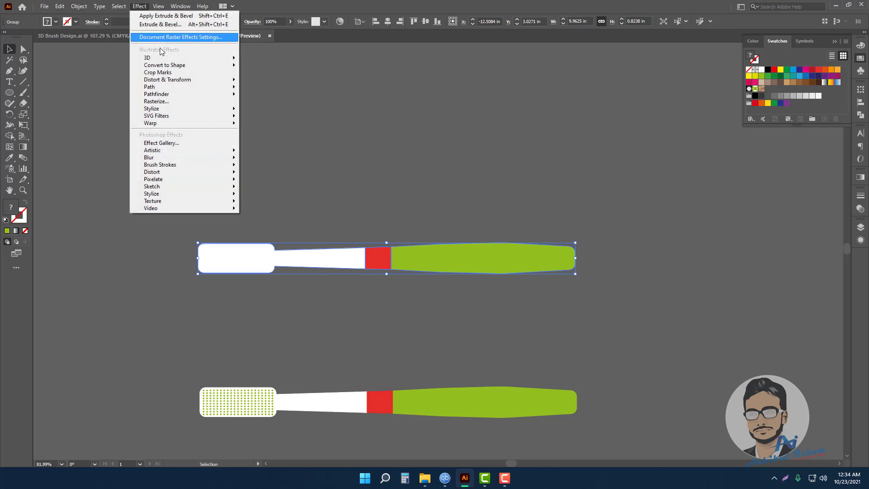
left_click(299, 60)
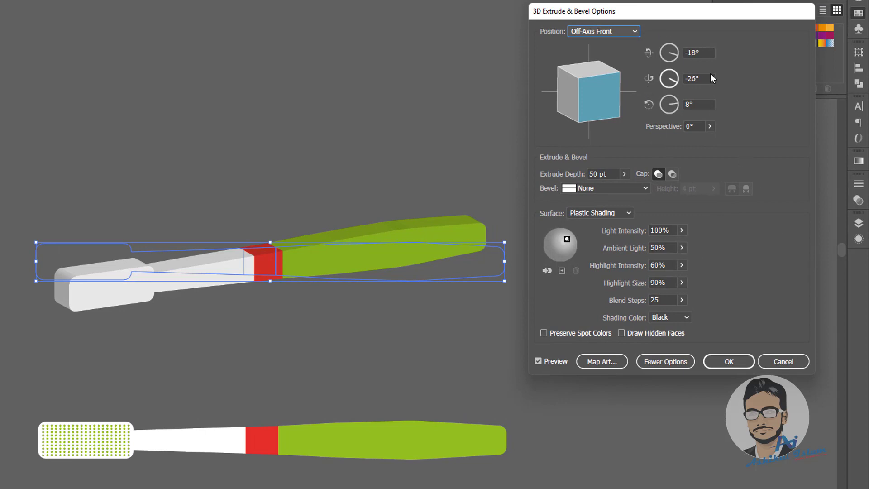
left_click(697, 53)
type("-25")
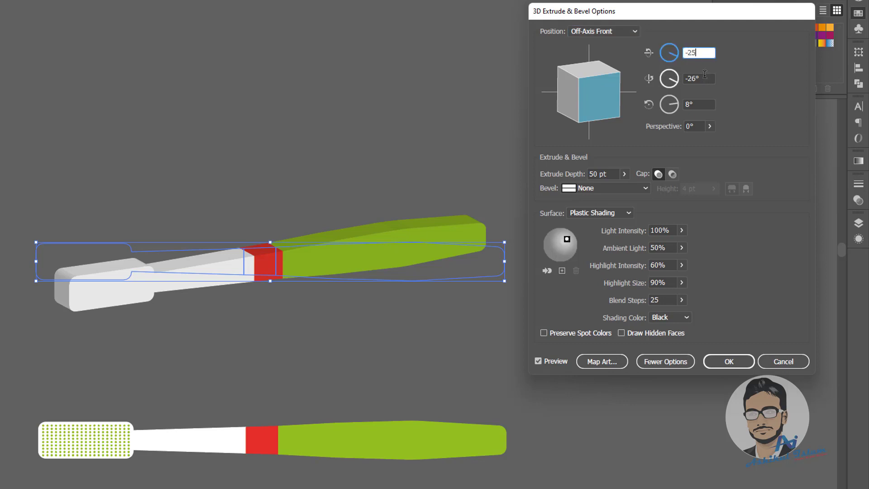
key("Tab")
type("25")
key("Tab")
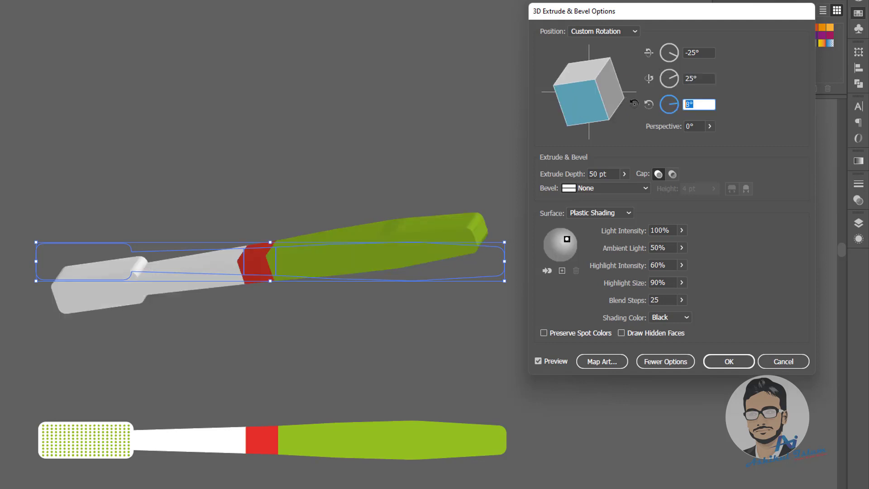
type("140")
left_click(692, 125)
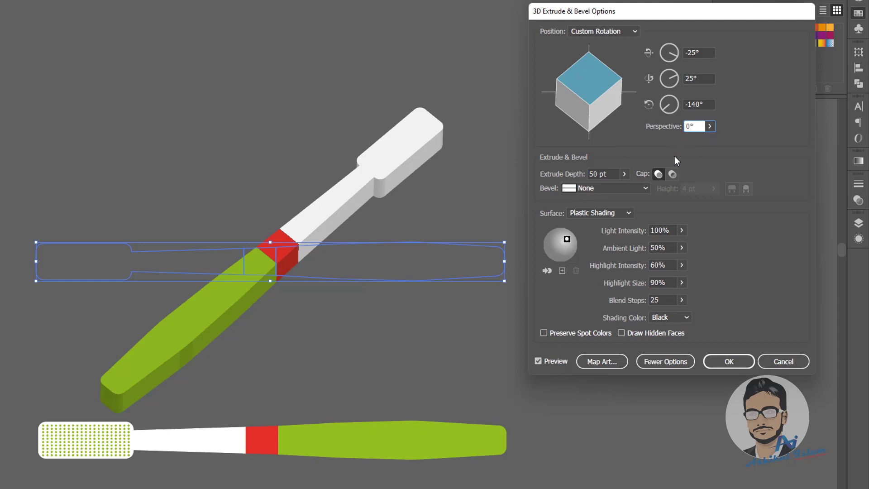
- Set the extrude depth to 30 pt and apply the Complex 2 bevel
triple_click(605, 173)
type("30")
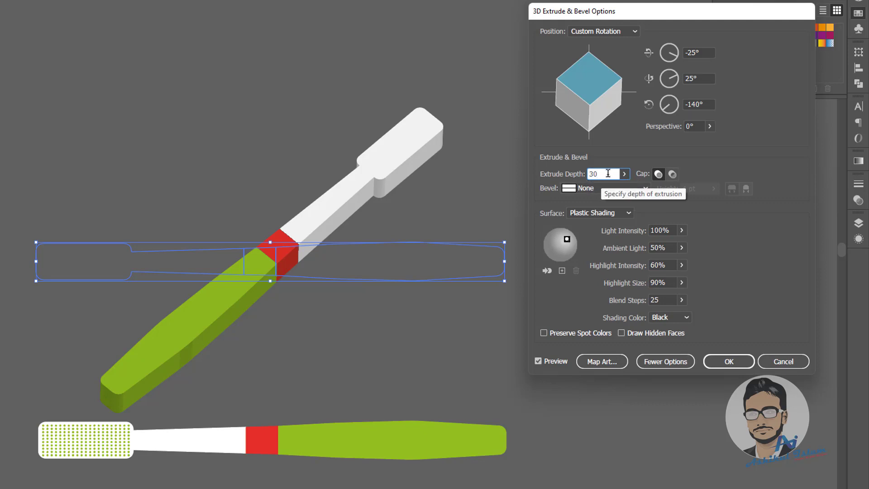
key("Tab")
left_click(608, 188)
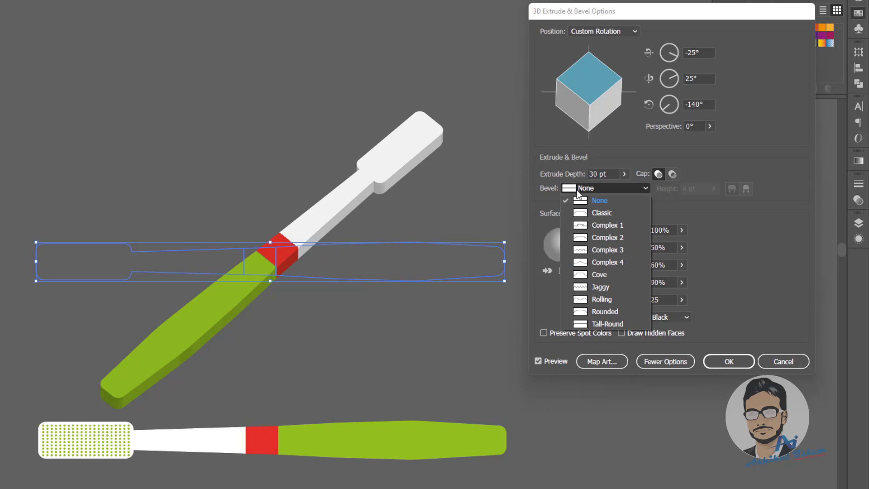
left_click(608, 237)
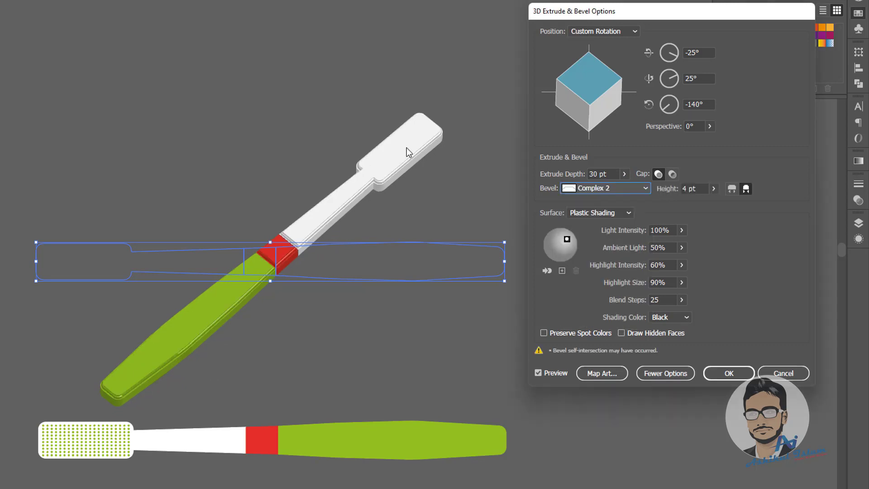
- Preview the Complex 1, Complex 4, Cove, Jaggy, Rolling and Rounded bevels
left_click(605, 190)
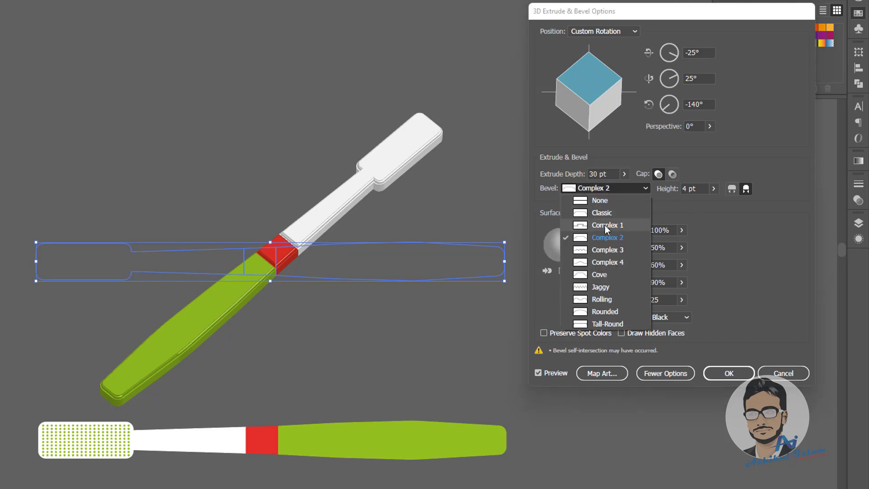
left_click(605, 225)
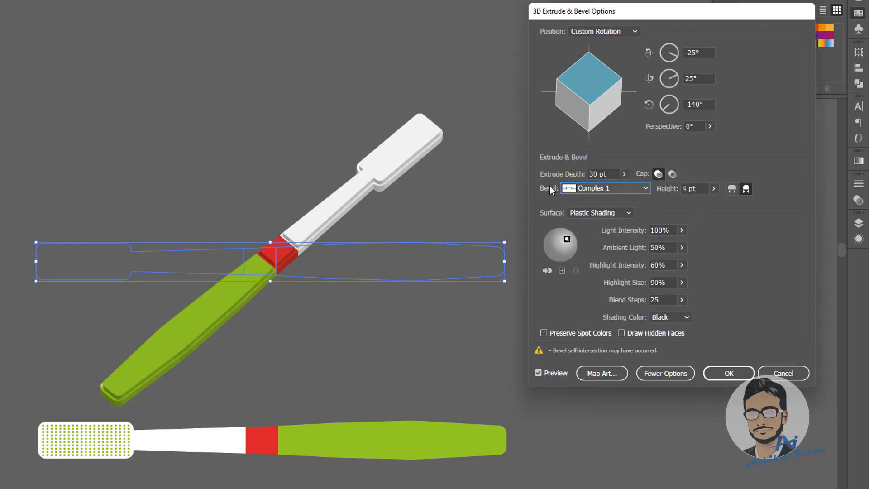
left_click(605, 186)
left_click(602, 262)
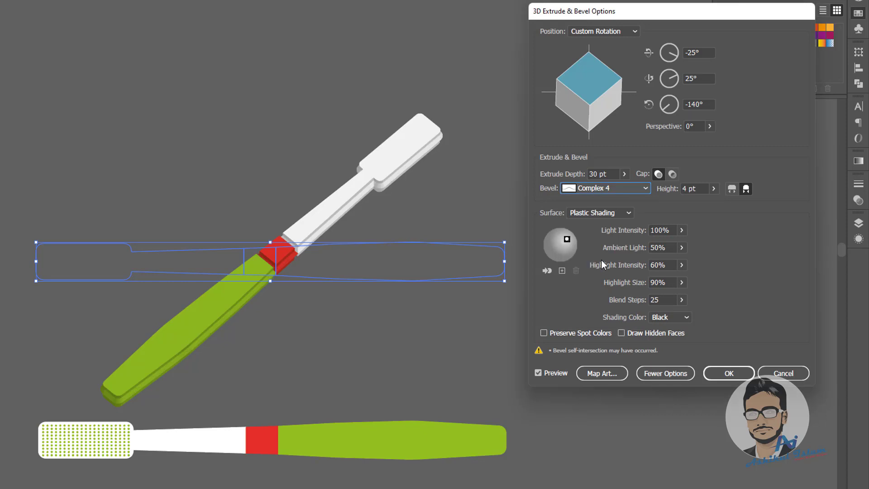
left_click(612, 189)
left_click(600, 275)
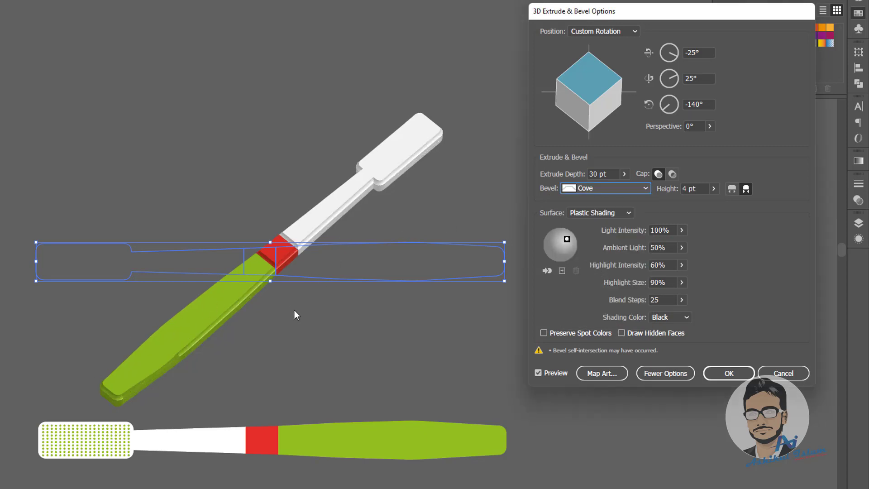
left_click(594, 186)
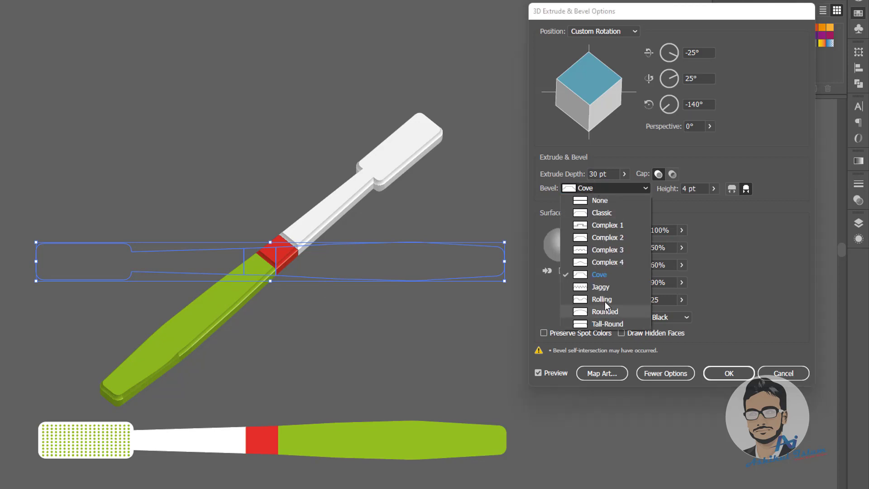
left_click(601, 289)
left_click(607, 191)
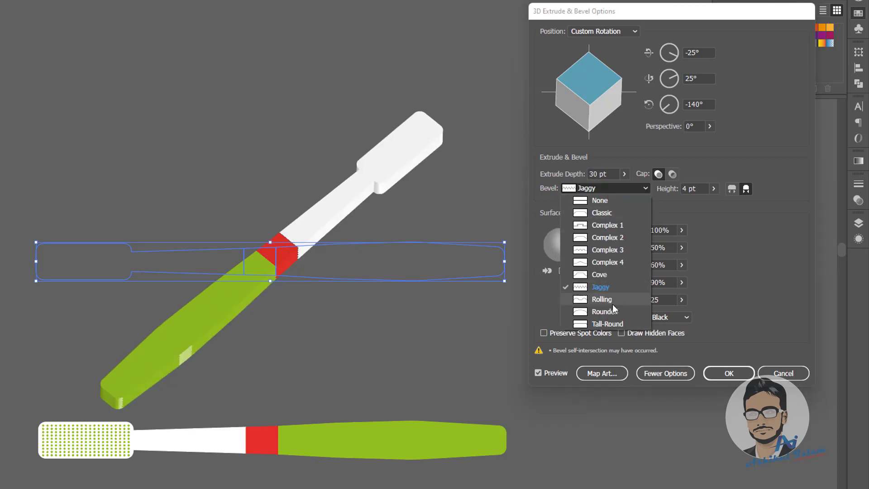
left_click(609, 299)
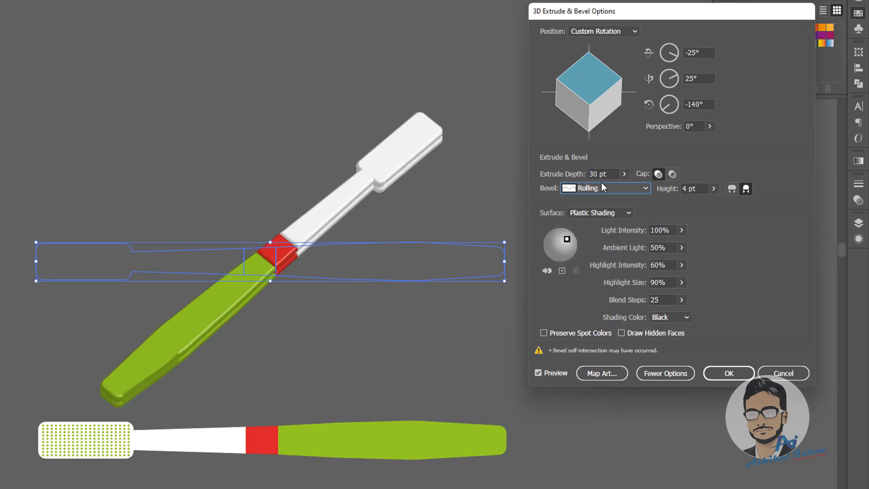
left_click(602, 186)
left_click(615, 302)
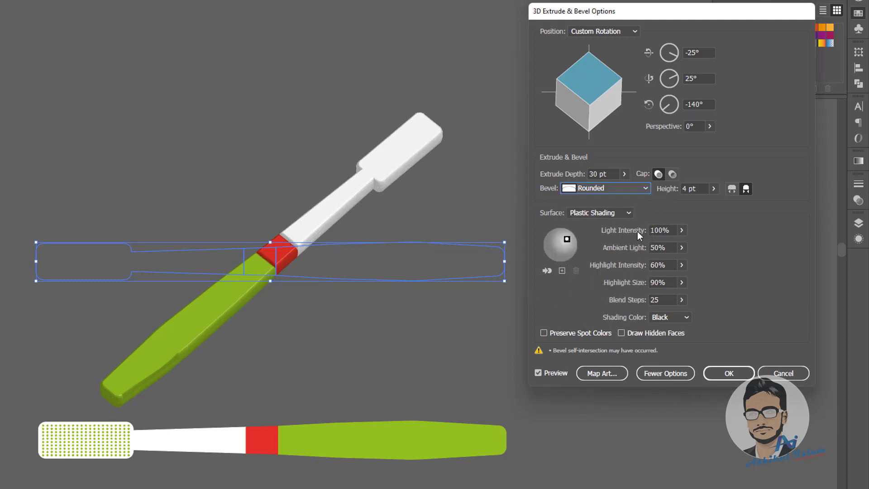
- Set the bevel height to 4 pt and switch the bevel back to Complex 2
left_click(692, 188)
key("Up")
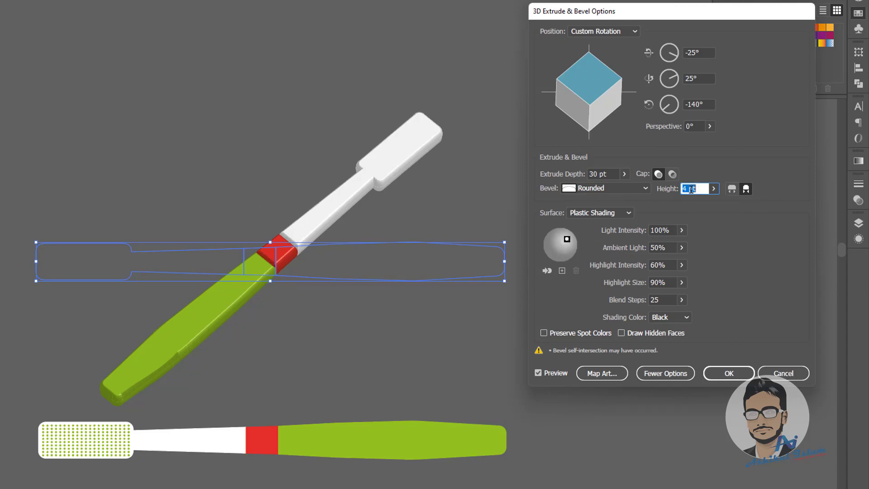
left_click(713, 188)
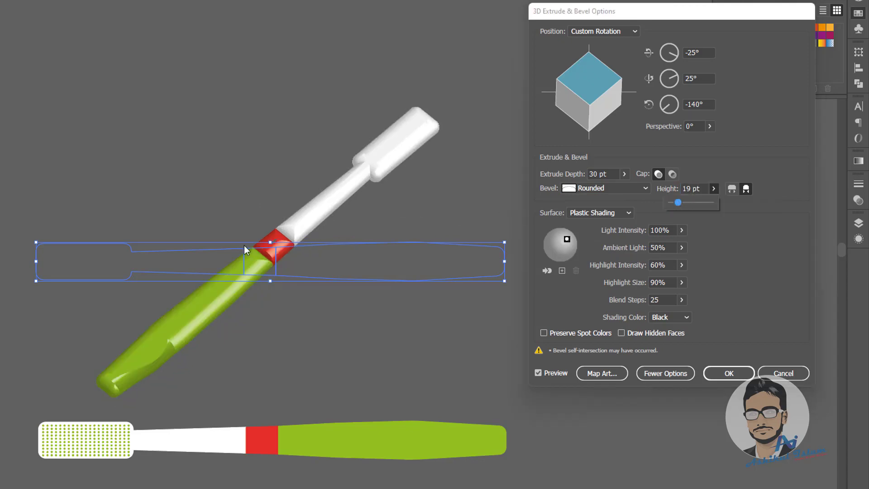
double_click(692, 188)
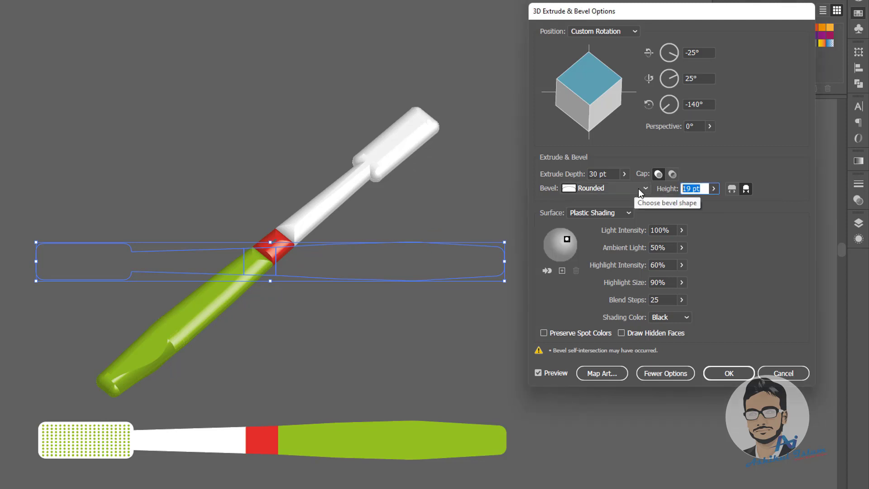
type("4")
left_click(609, 186)
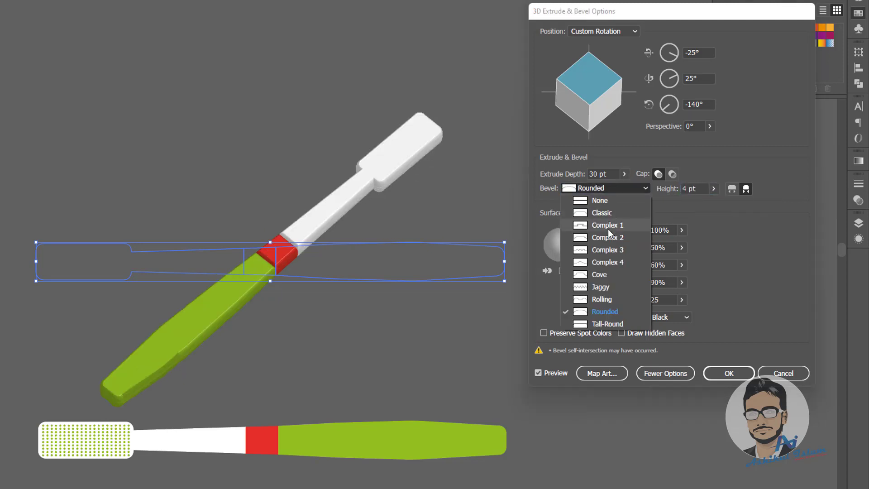
key("Escape")
key("Up")
key("Up")
key("Up")
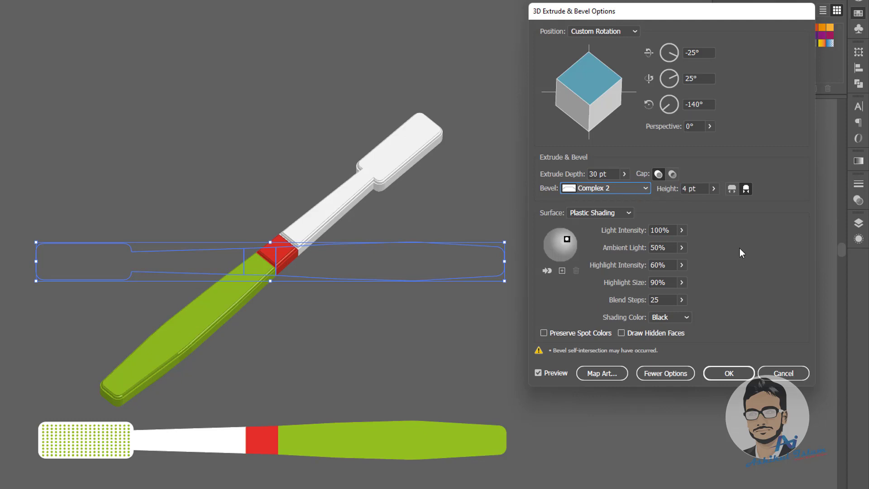
left_click(602, 215)
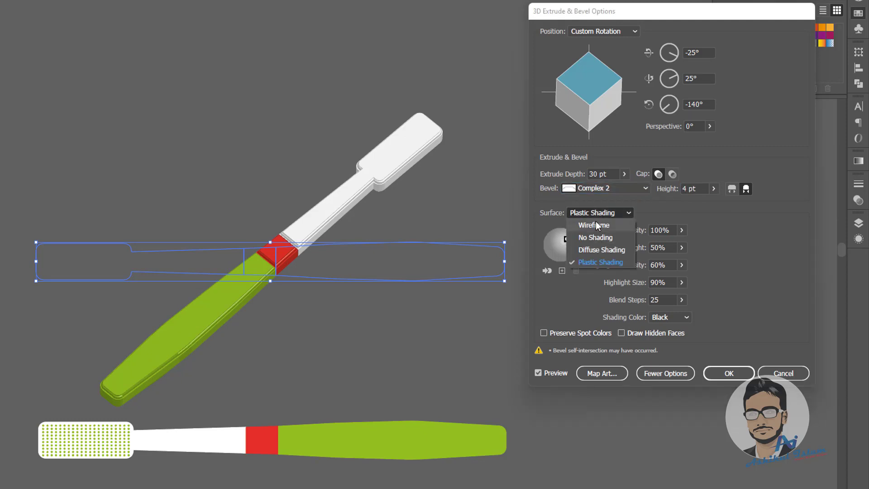
- Change the surface to Diffuse Shading and add a second light source
left_click(606, 252)
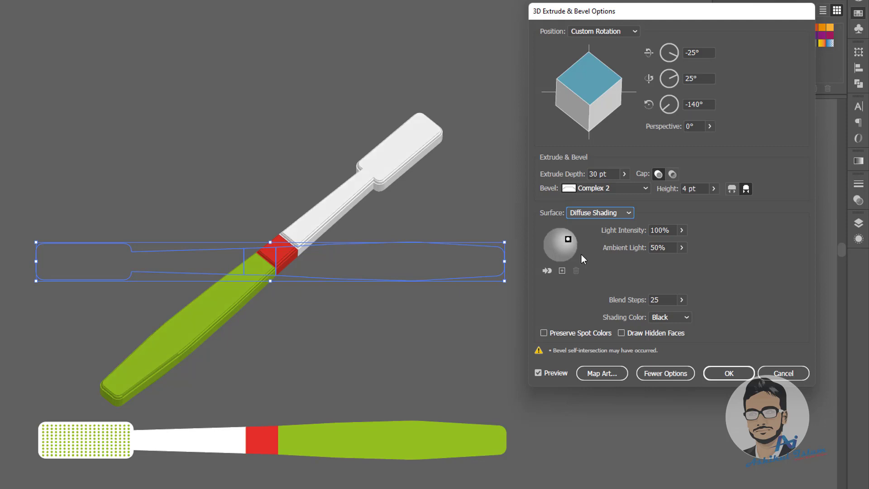
left_click(563, 271)
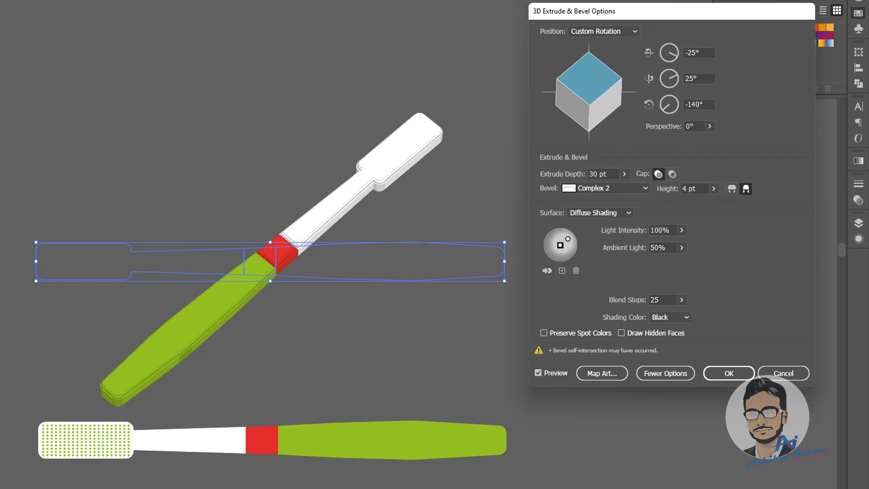
key("super")
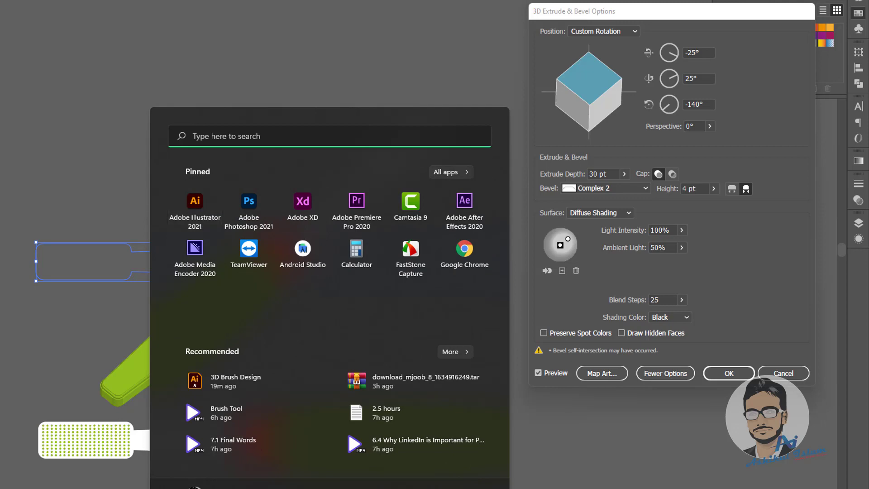
key("super")
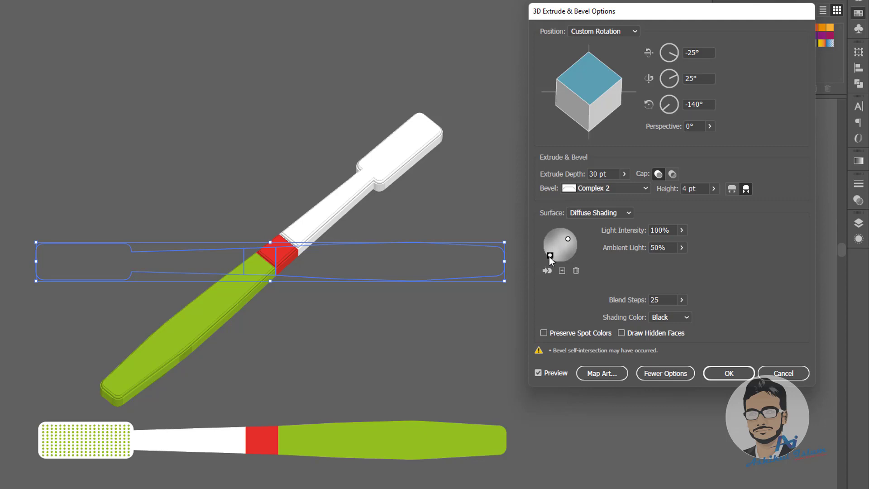
- Move the light to the upper right and set blend steps to 40
left_click_drag(549, 257, 547, 257)
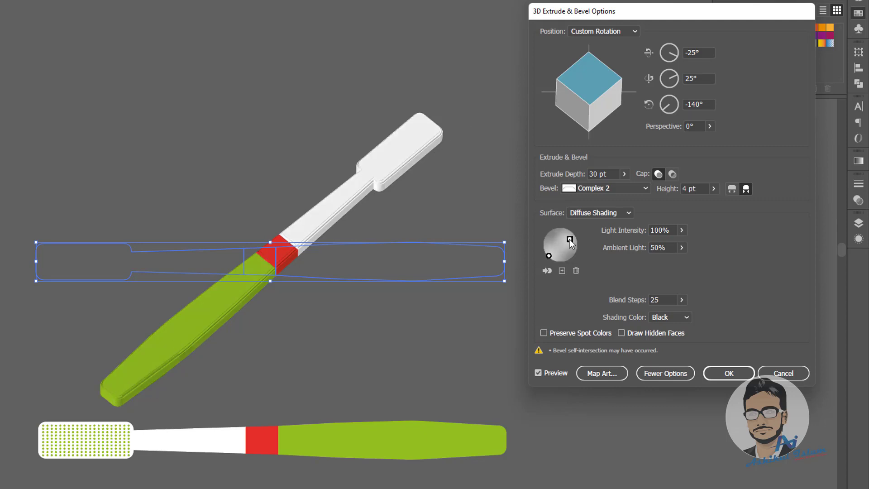
left_click_drag(548, 256, 571, 237)
left_click_drag(569, 239, 570, 239)
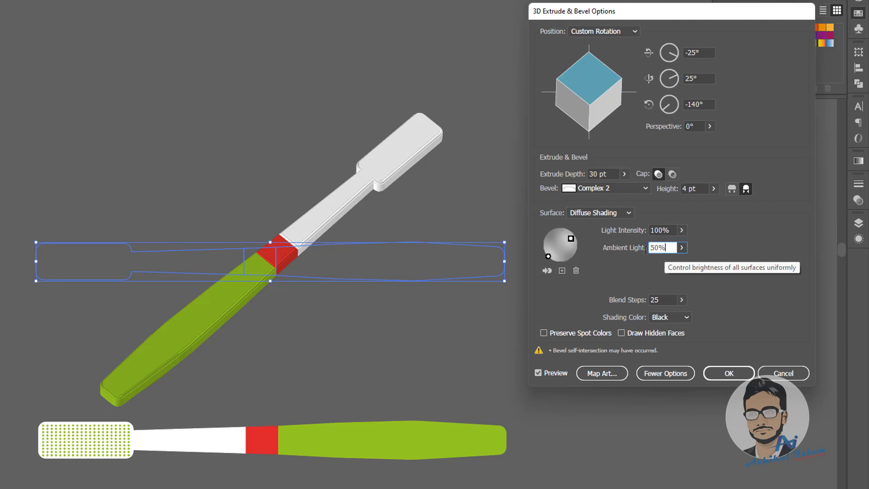
double_click(665, 249)
type("60")
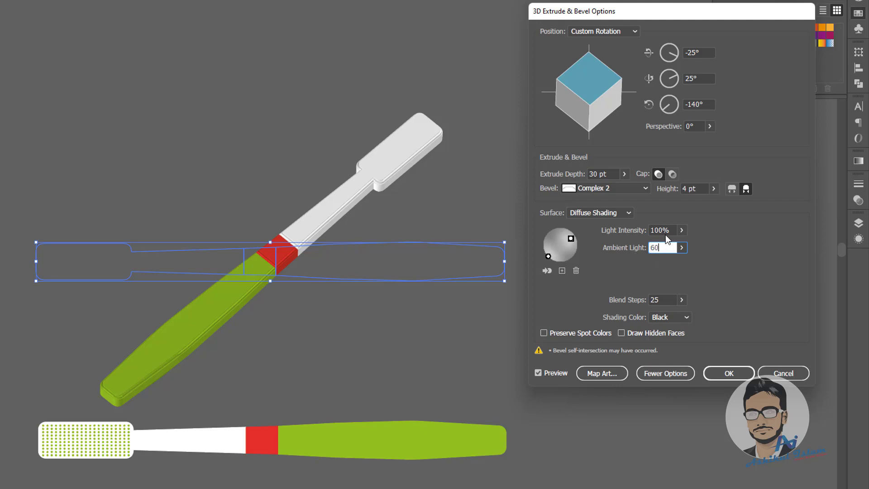
key("Tab")
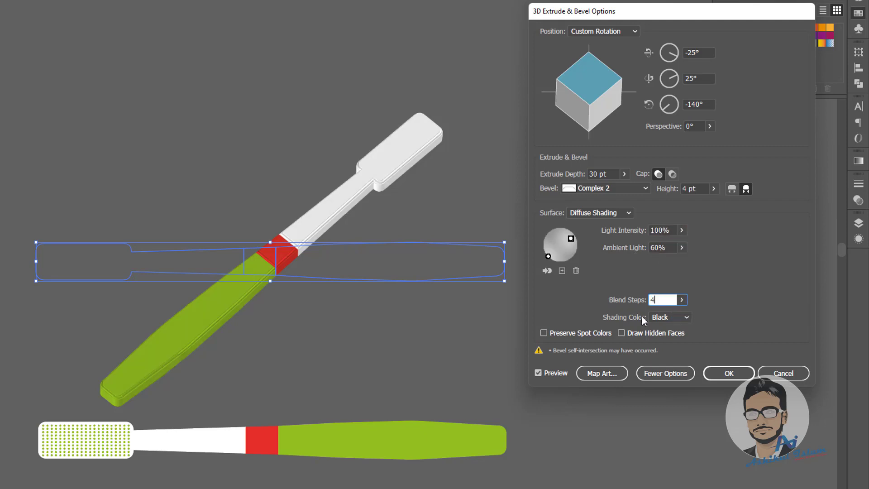
type("40")
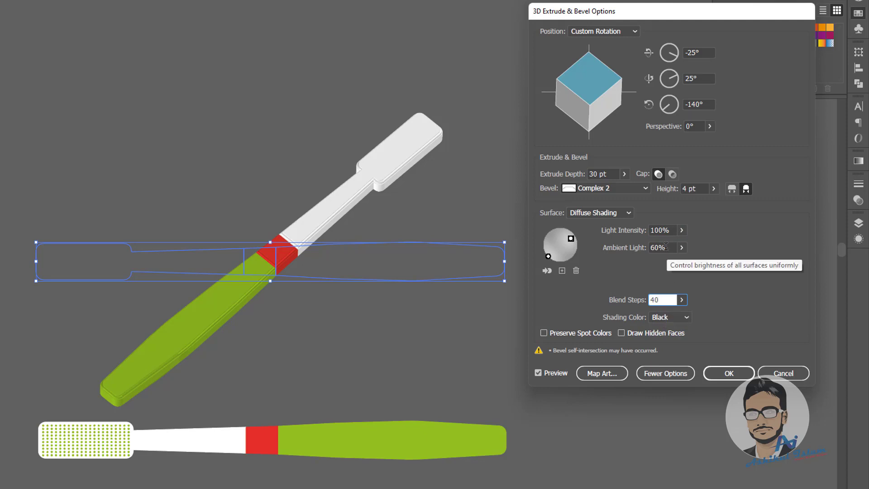
key("shift+Tab")
type("0")
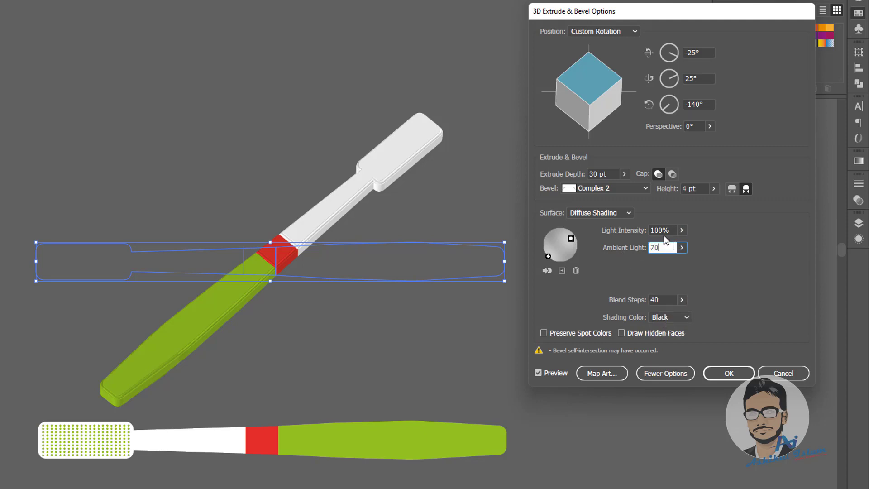
key("shift+Tab")
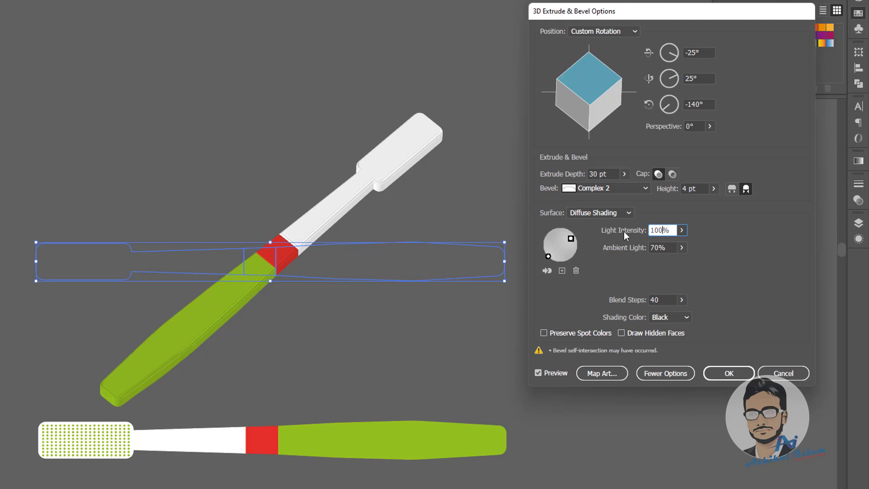
- Settle the ambient light at 45% after trying several values
key("Tab")
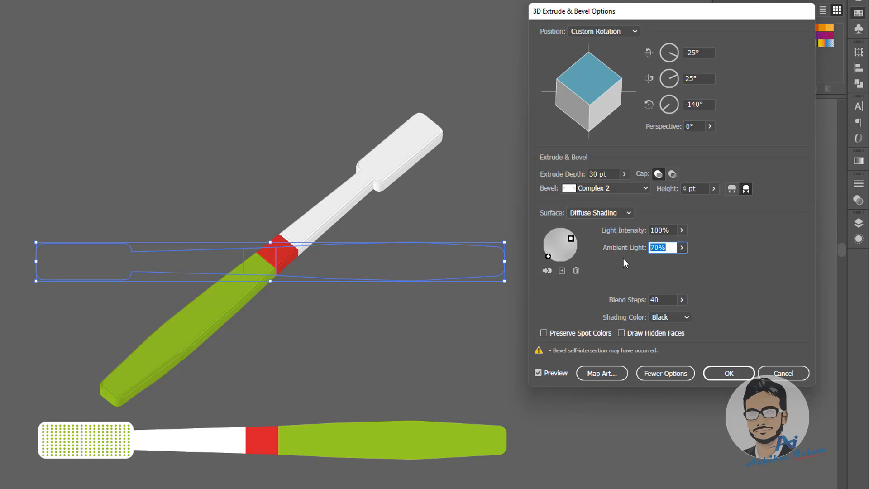
type("55")
key("shift+Tab")
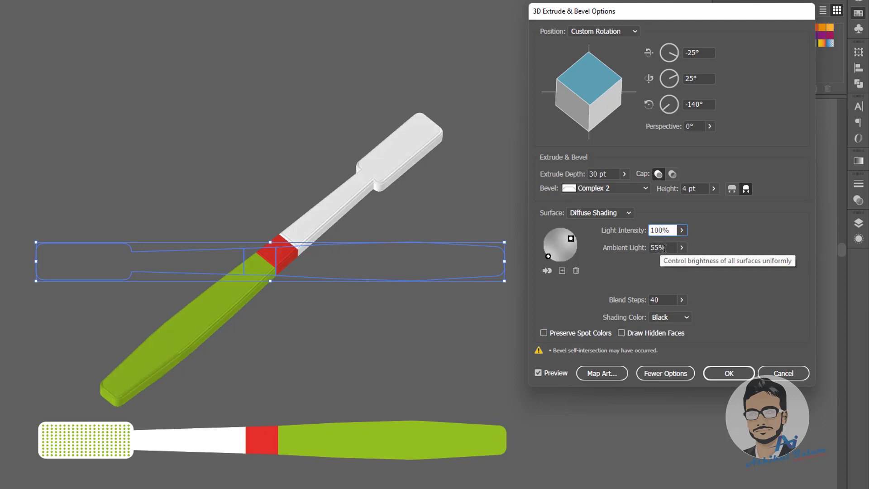
key("Tab")
type("50")
key("shift+Tab")
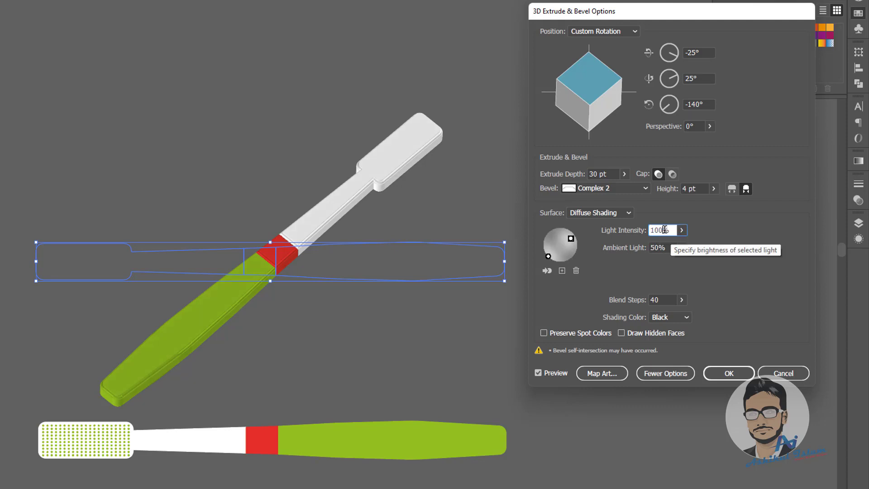
left_click(681, 248)
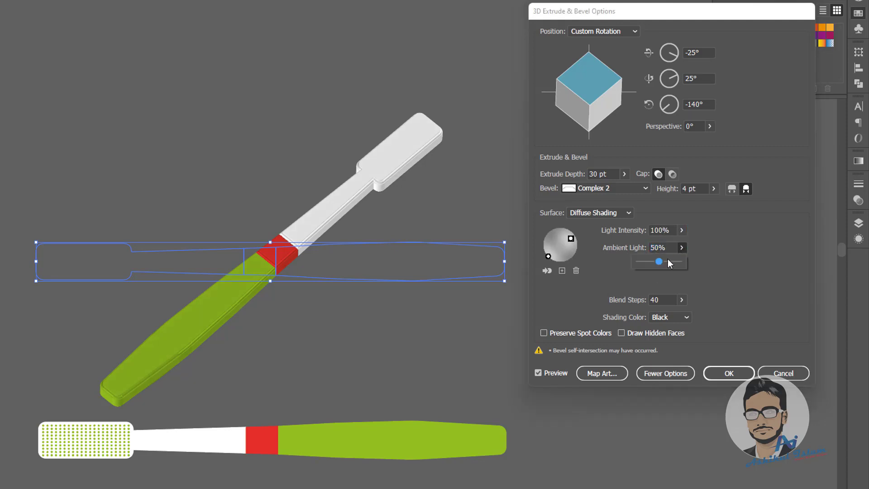
left_click_drag(662, 262, 645, 266)
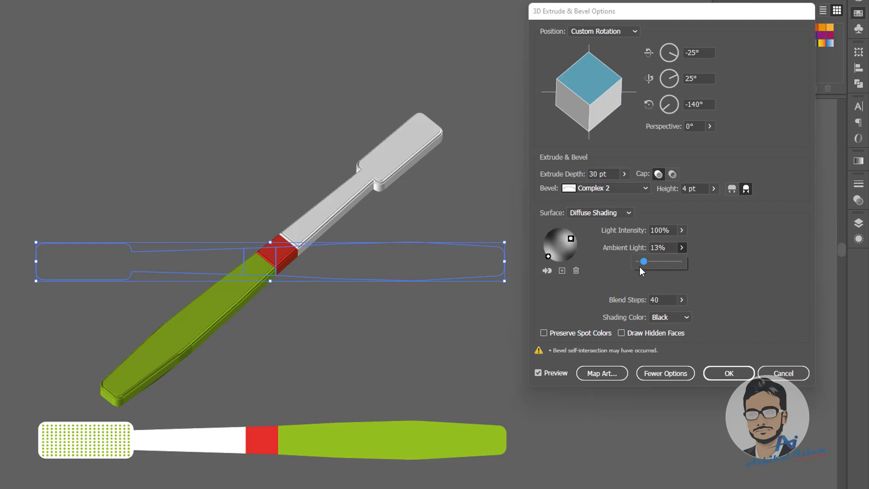
left_click(637, 248)
type("78")
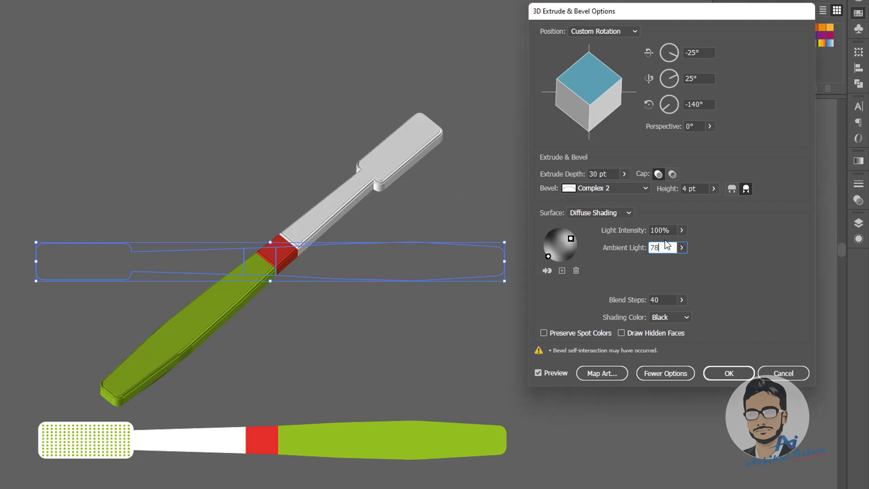
type("45")
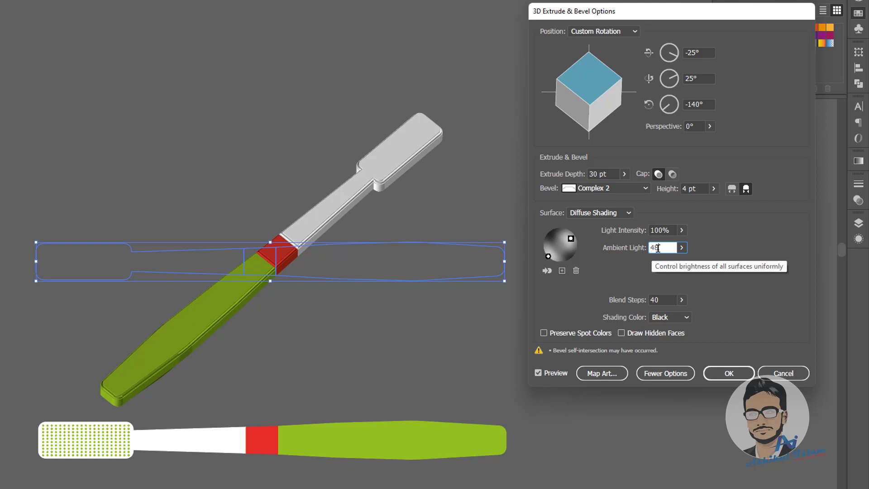
type("0")
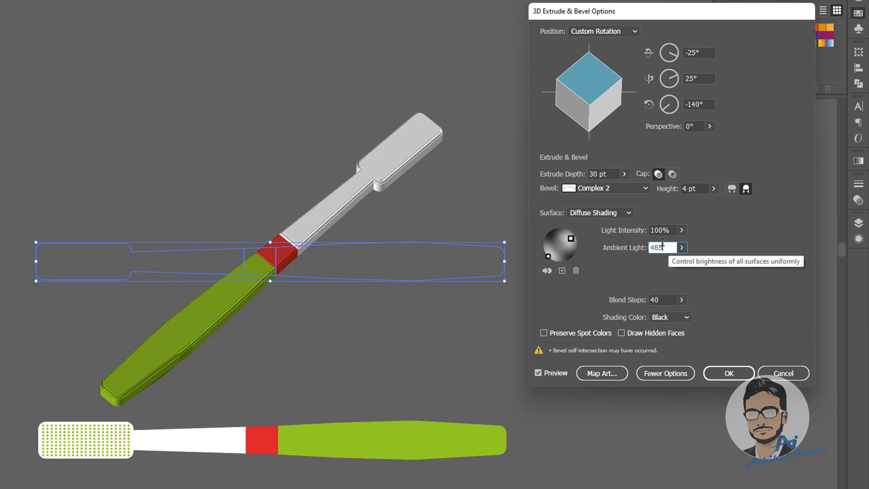
type("5")
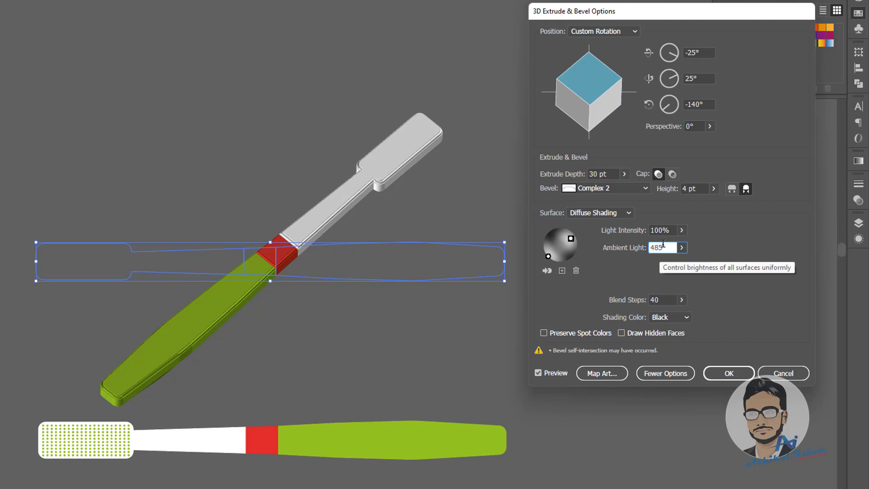
left_click(662, 230)
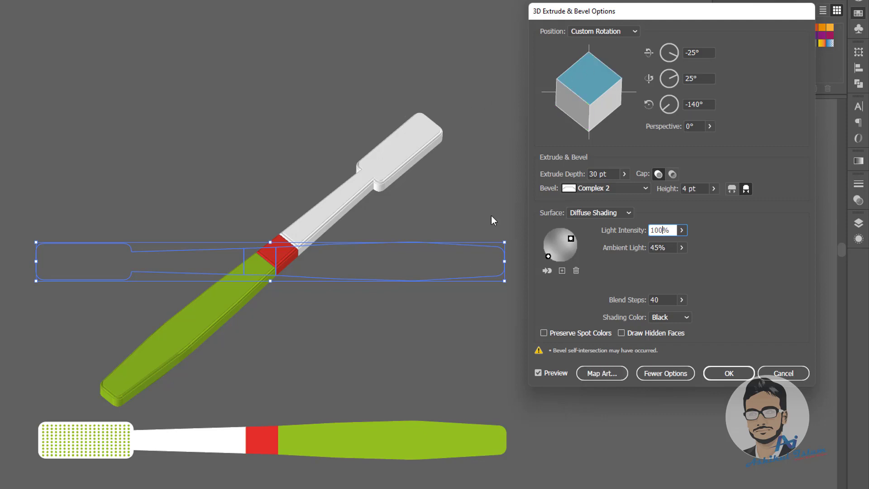
- Set the perspective to 40° and apply the 3D extrusion
left_click(695, 127)
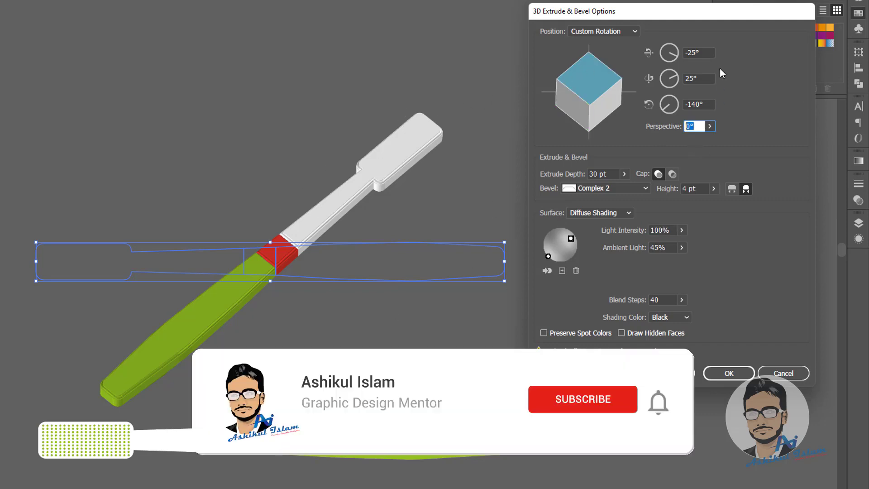
type("40")
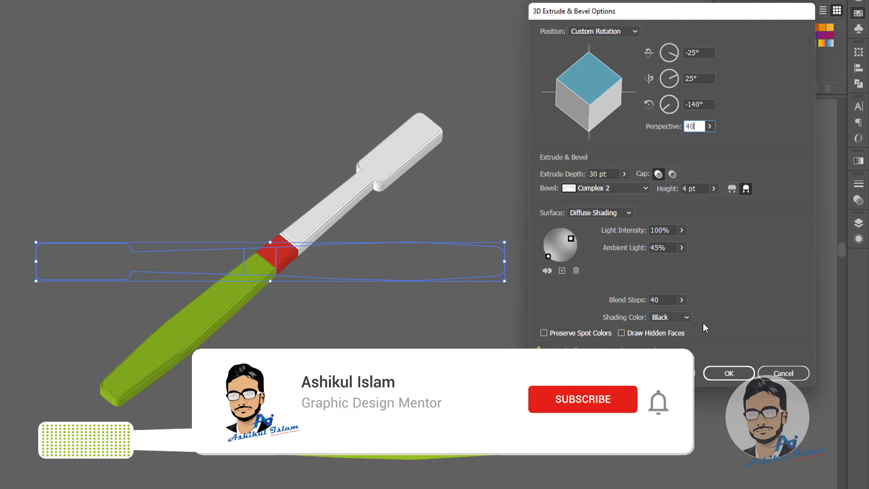
left_click(698, 79)
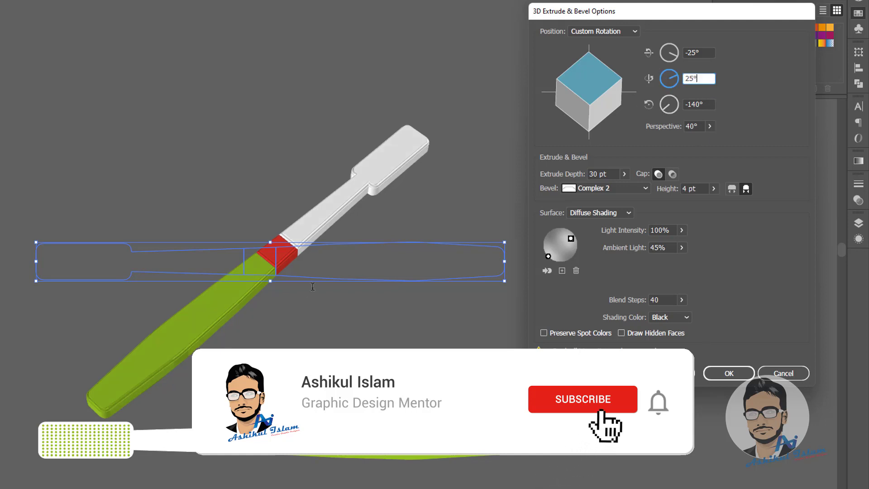
left_click(730, 373)
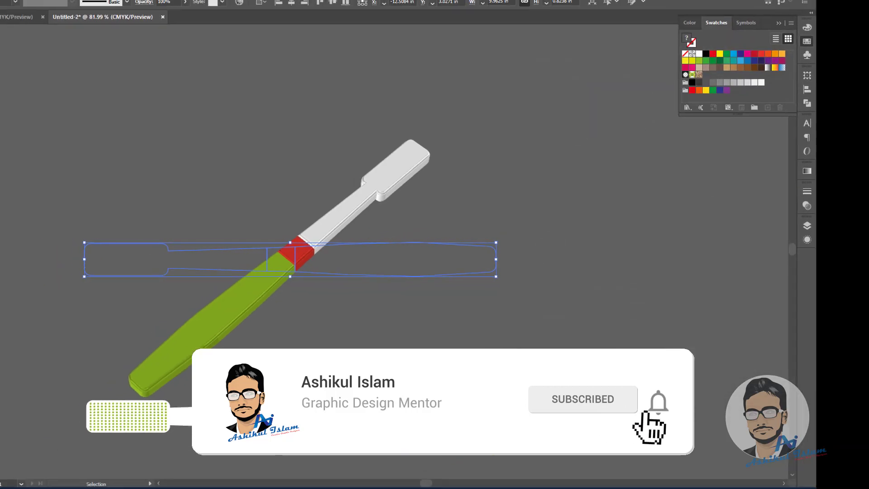
- Copy the bristle dot grid beside the 3D toothbrush and fill it white
left_click_drag(379, 262, 370, 247)
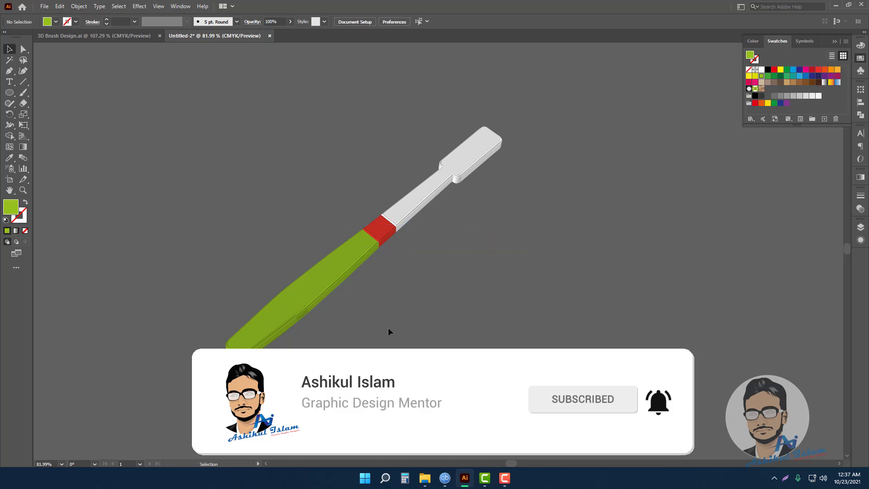
left_click(258, 398)
left_click_drag(258, 401, 583, 260)
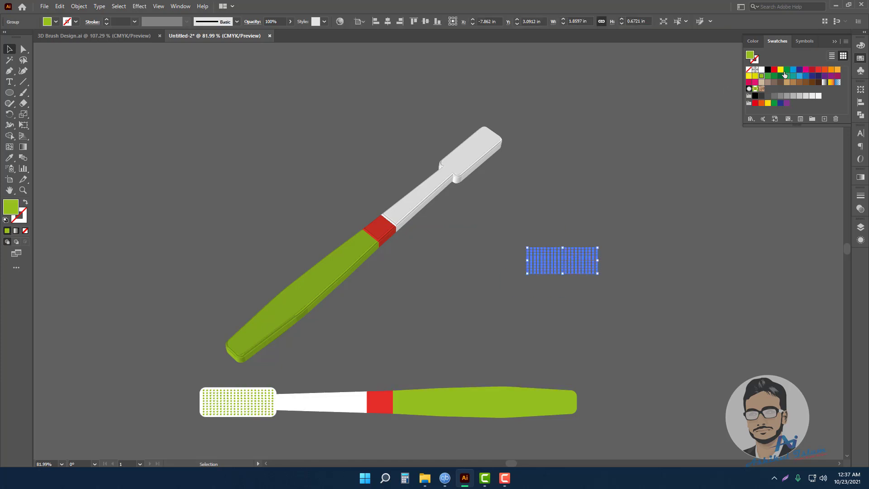
left_click(762, 70)
left_click(617, 260)
mouse_move(584, 262)
left_mouse_down()
mouse_move(571, 227)
mouse_move(574, 249)
left_mouse_up()
left_click(555, 190)
left_click(574, 249)
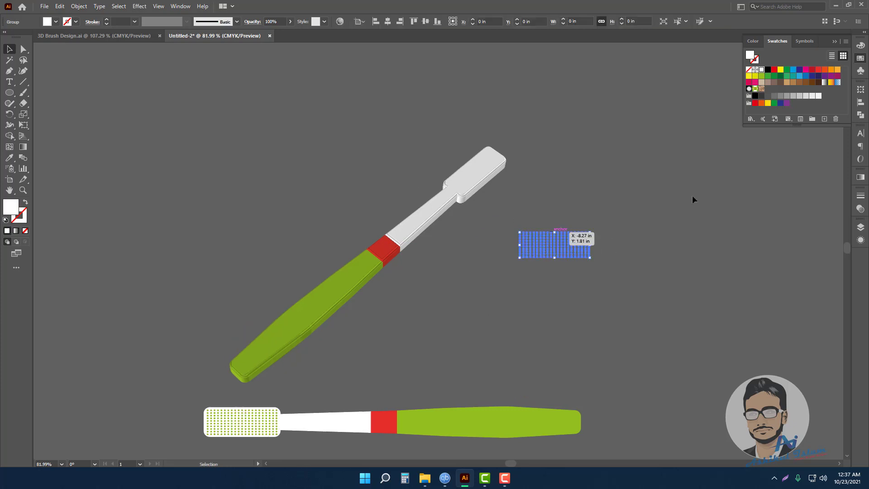
- Show the Layers panel and expand Layer 1 to view its groups
left_click(185, 7)
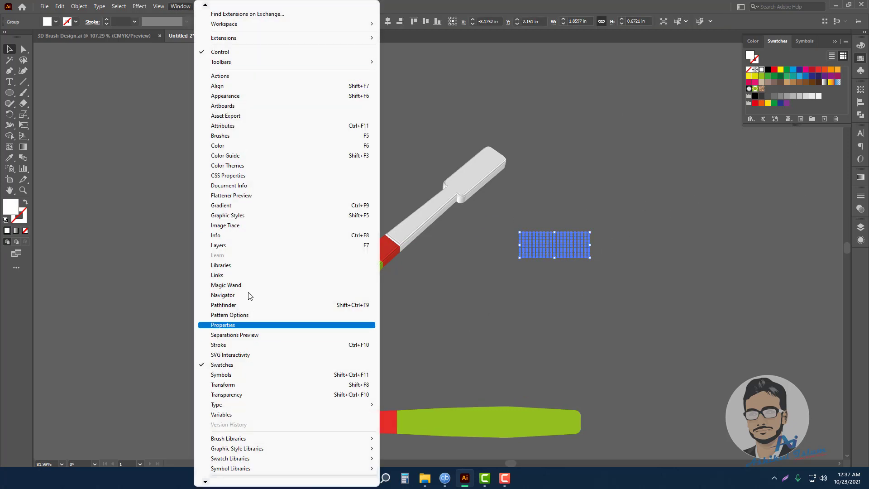
left_click(240, 245)
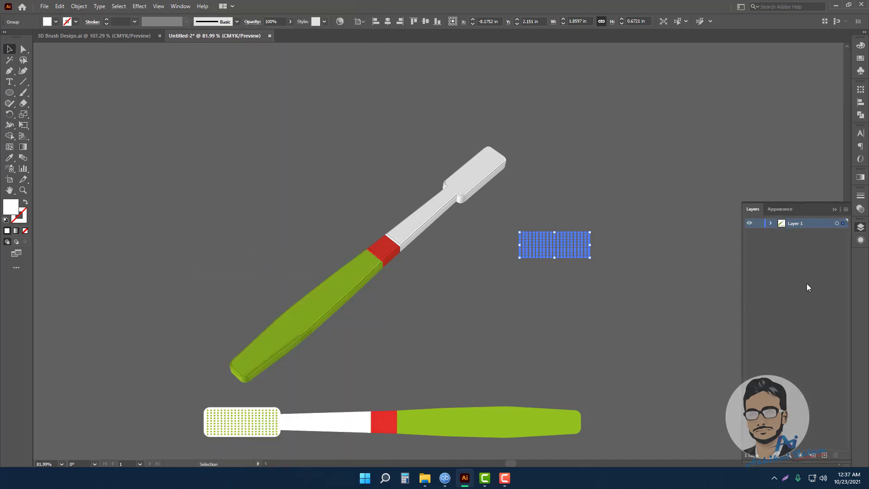
left_click(771, 223)
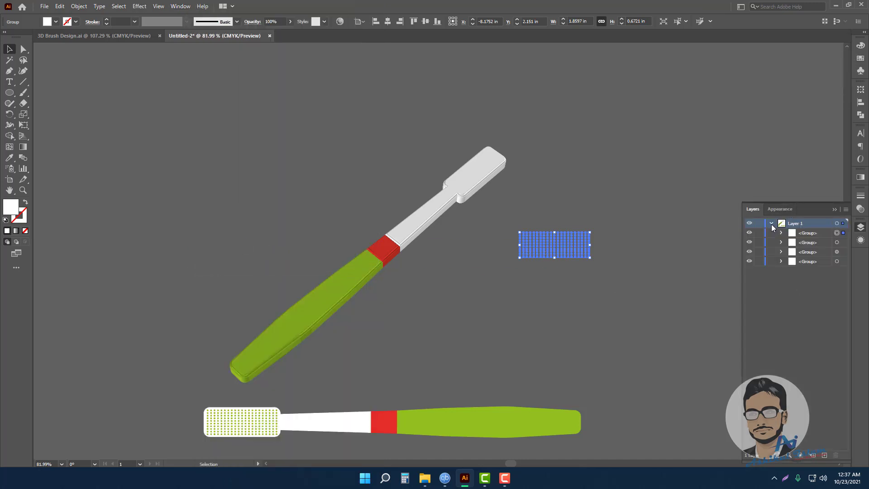
left_click(613, 301)
left_click(561, 251)
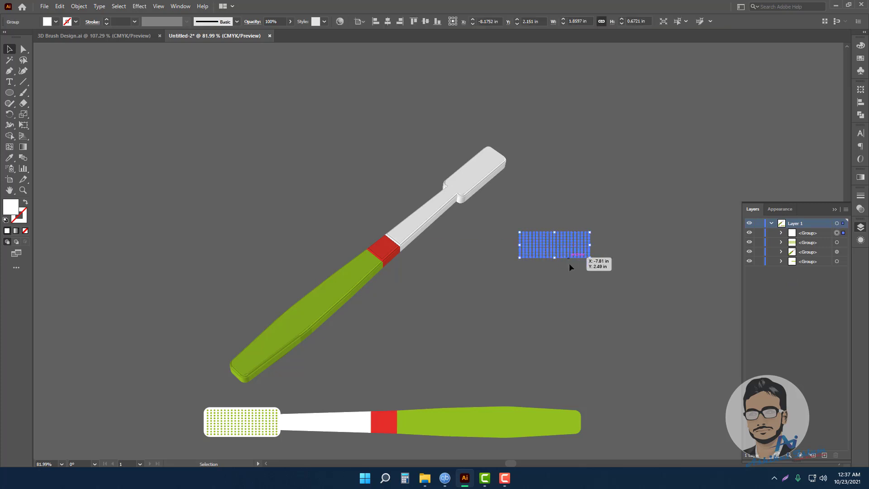
- Start a 3D Extrude & Bevel effect on the white dot grid and move its dialog aside
left_click(138, 6)
mouse_move(147, 58)
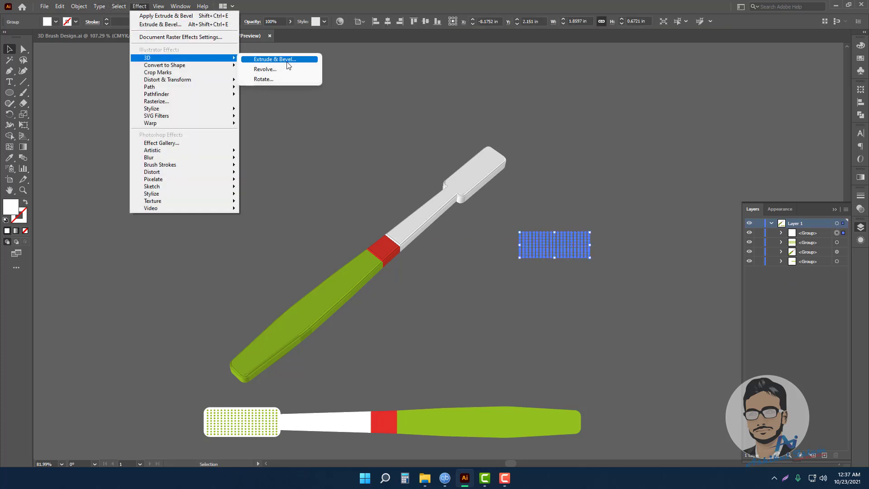
left_click(287, 63)
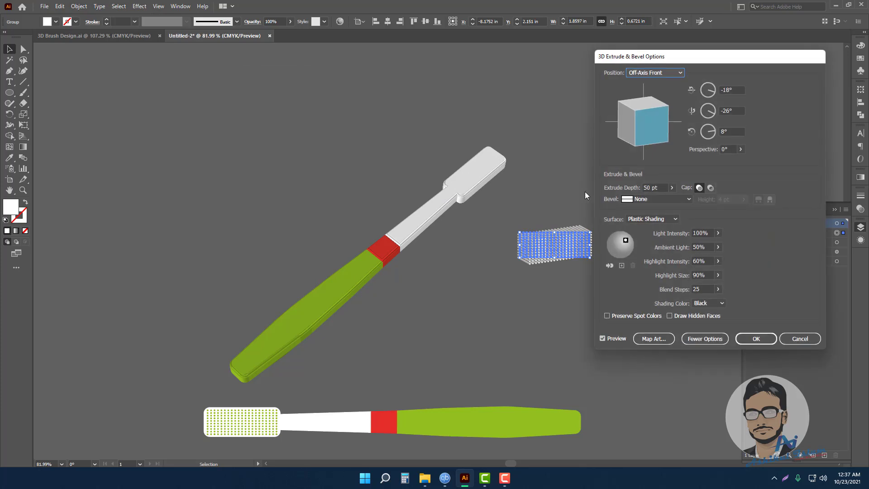
mouse_move(746, 59)
left_mouse_down()
mouse_move(755, 44)
mouse_move(406, 43)
left_mouse_up()
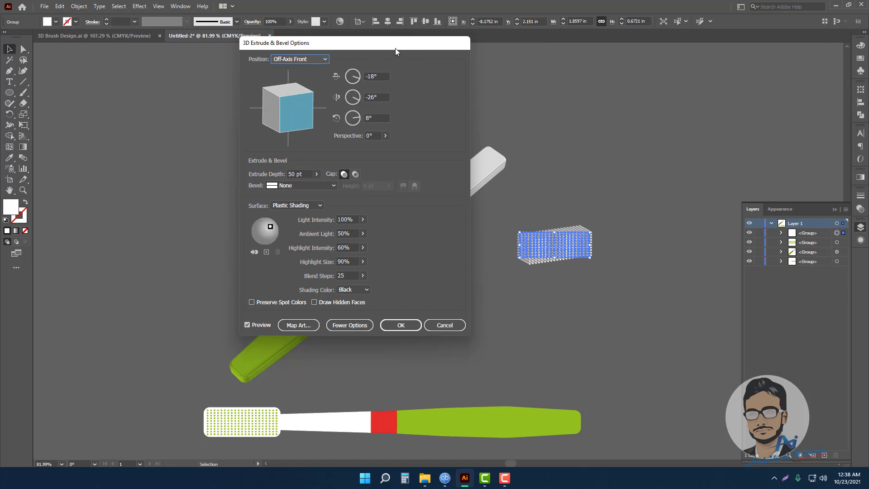
left_click_drag(395, 51, 379, 54)
- Set rotation to -25°, 25°, -140°, perspective 40° and extrude depth 30 pt
key("Tab")
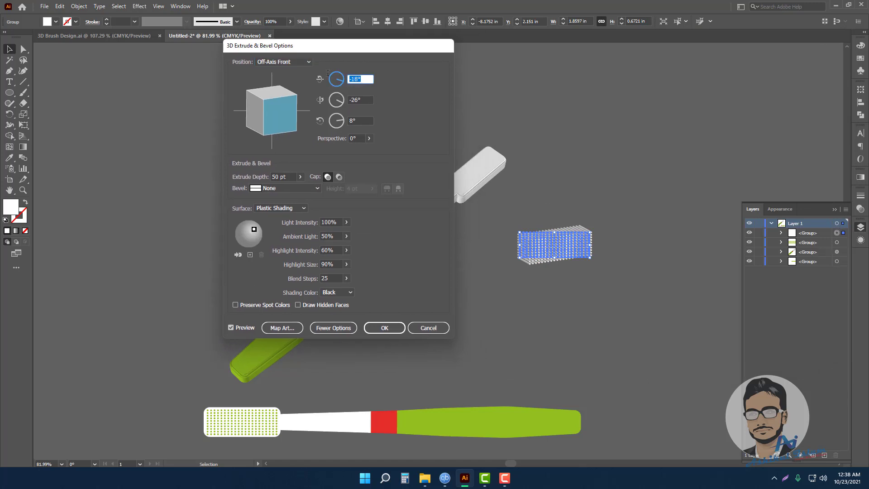
type("-")
key("Tab")
type("25")
key("Tab")
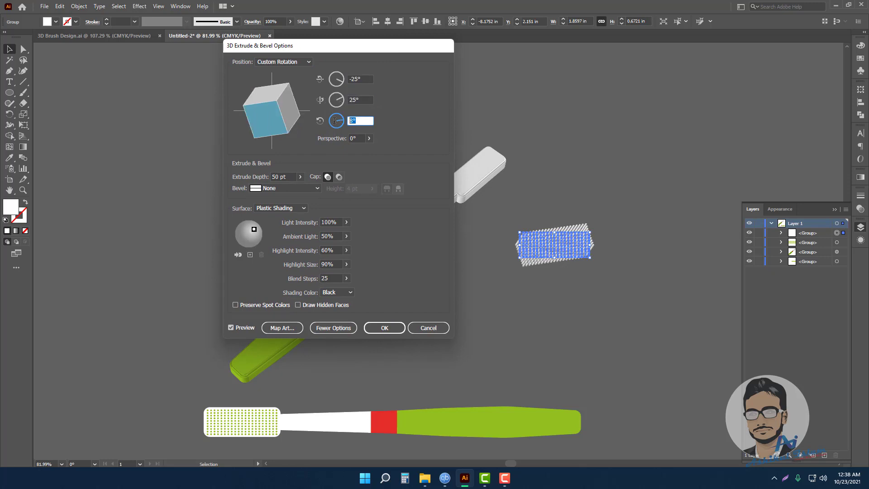
type("-14")
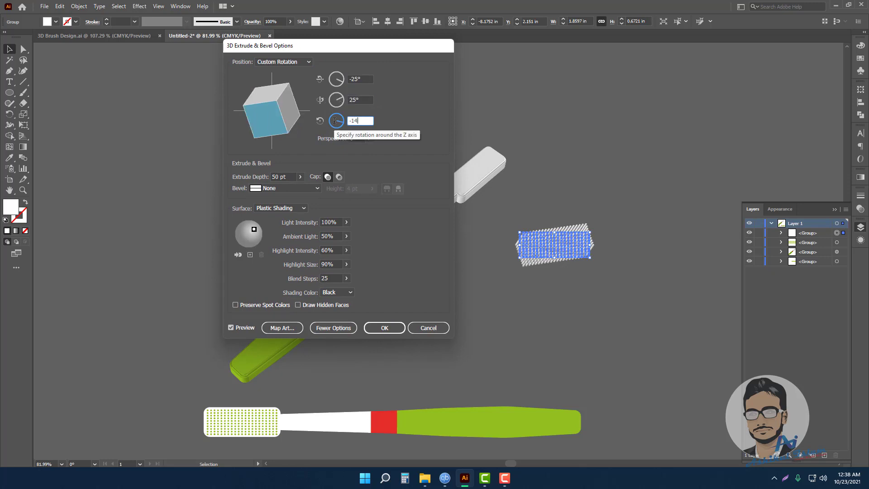
type("0")
key("Tab")
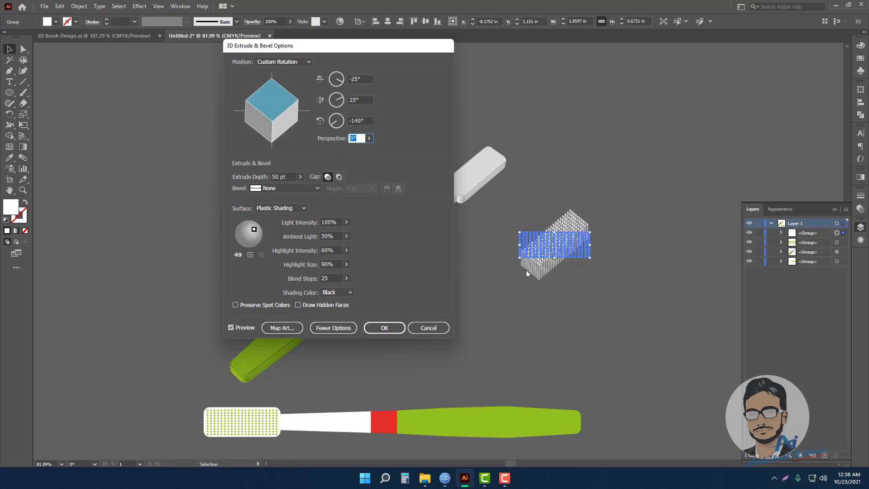
type("40")
left_click(293, 176)
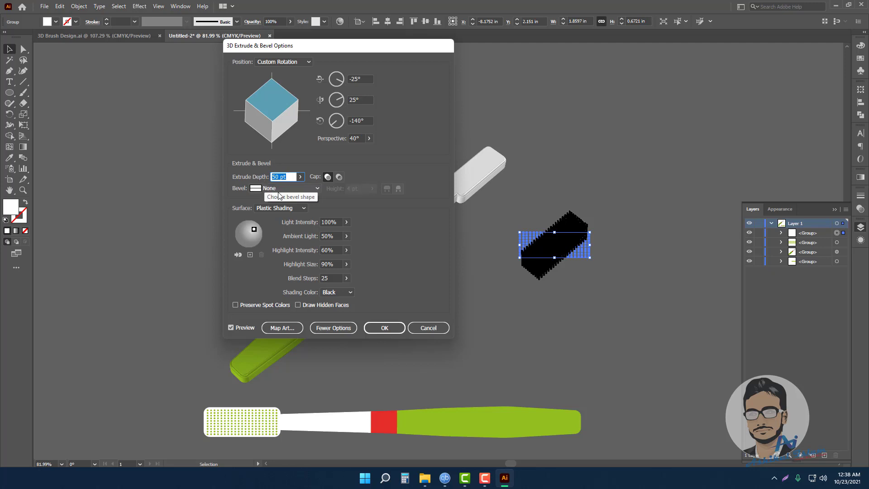
type("30")
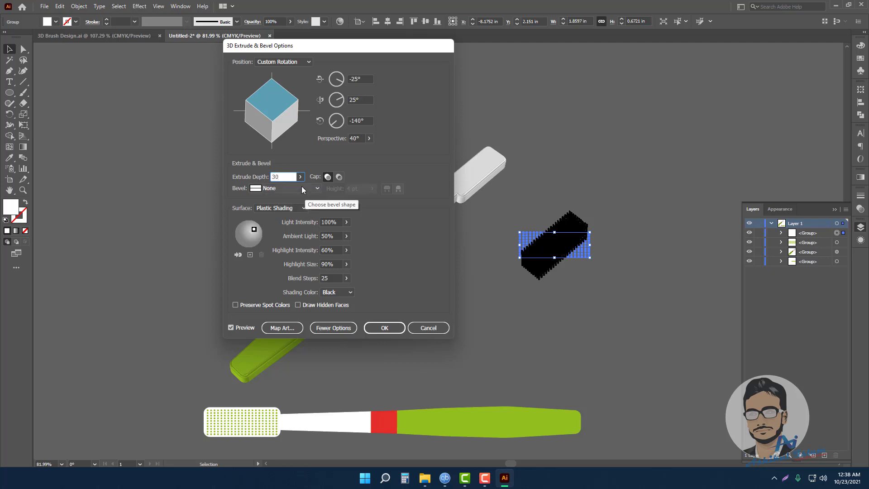
left_click(303, 189)
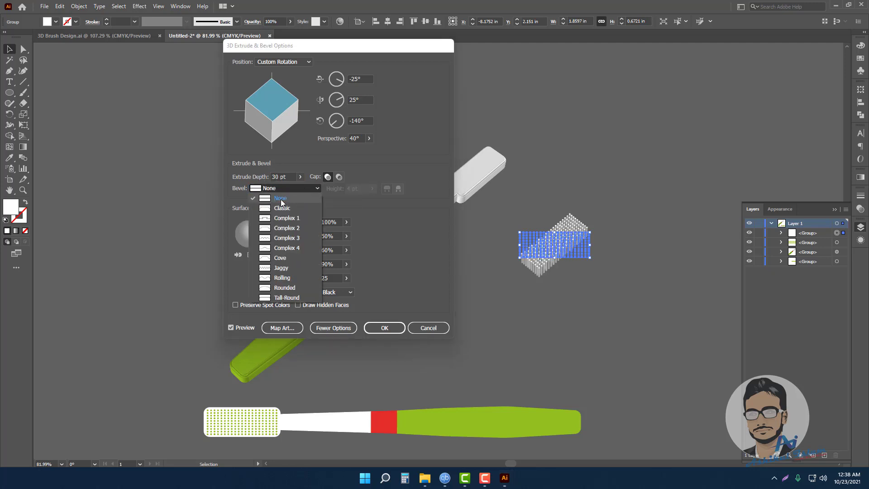
- Keep bevel None, use Diffuse Shading with a second light and 50 blend steps, then apply
left_click(283, 200)
left_click(280, 190)
left_click(283, 201)
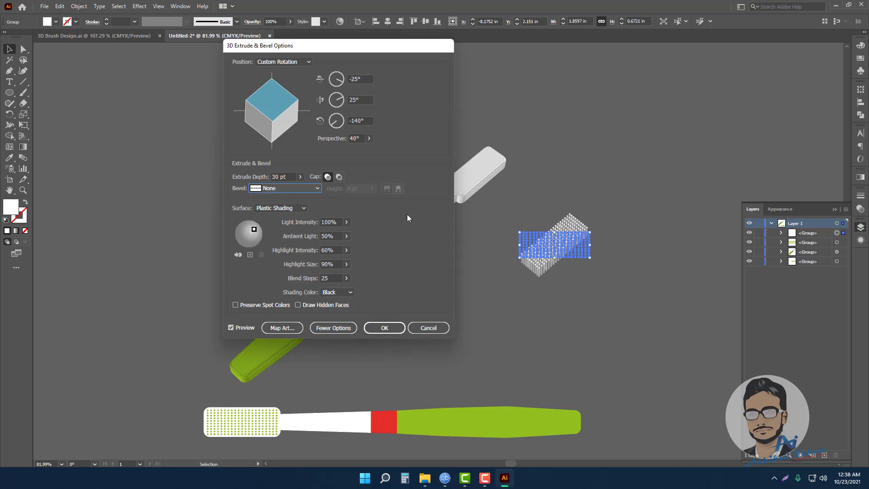
left_click(279, 209)
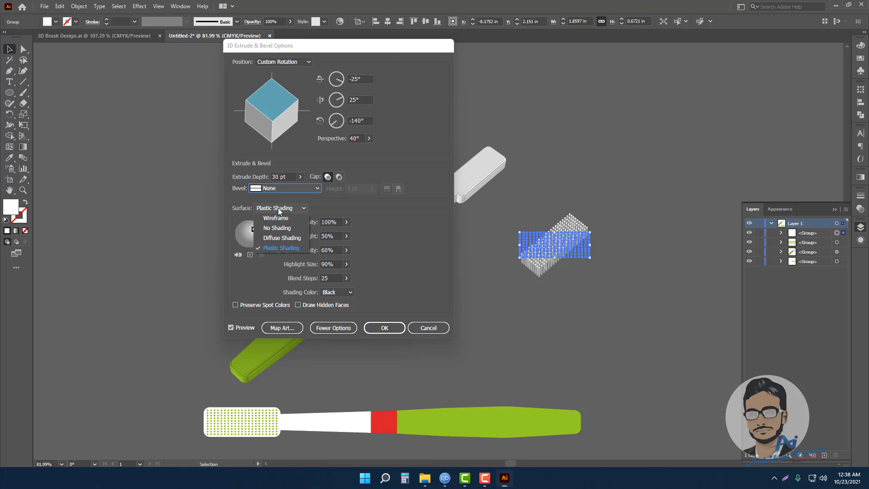
left_click(282, 238)
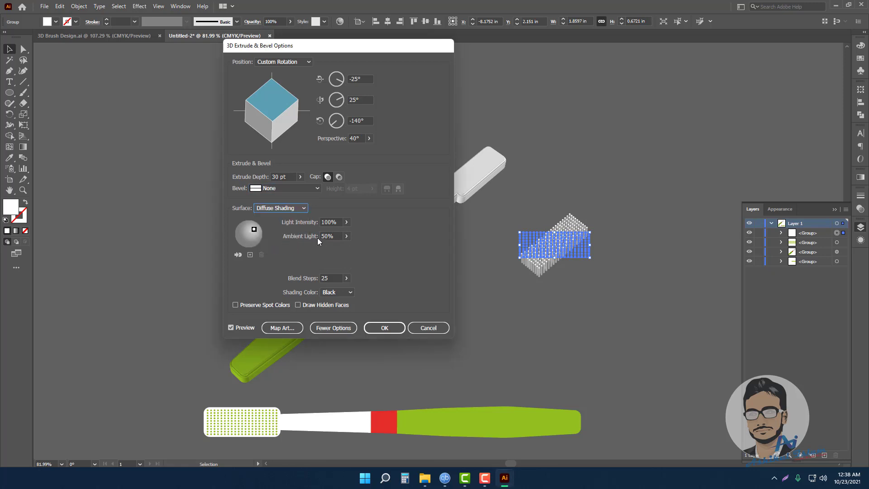
left_click(250, 254)
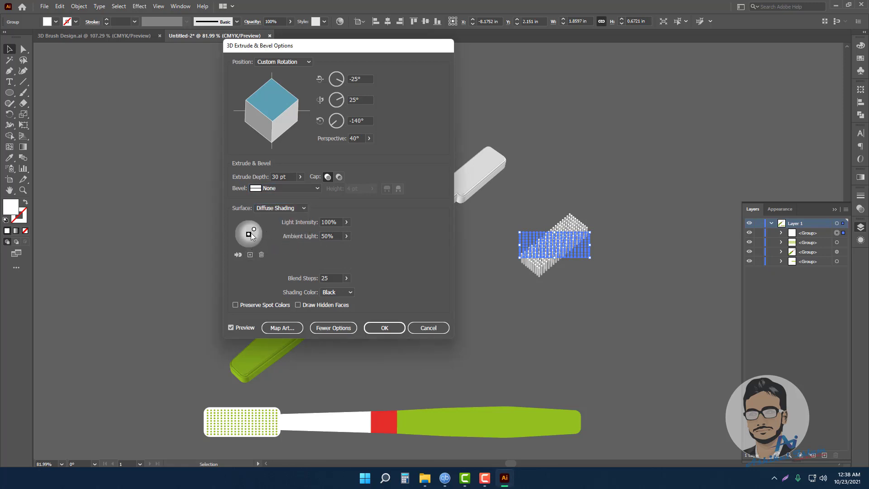
left_click_drag(249, 234, 238, 243)
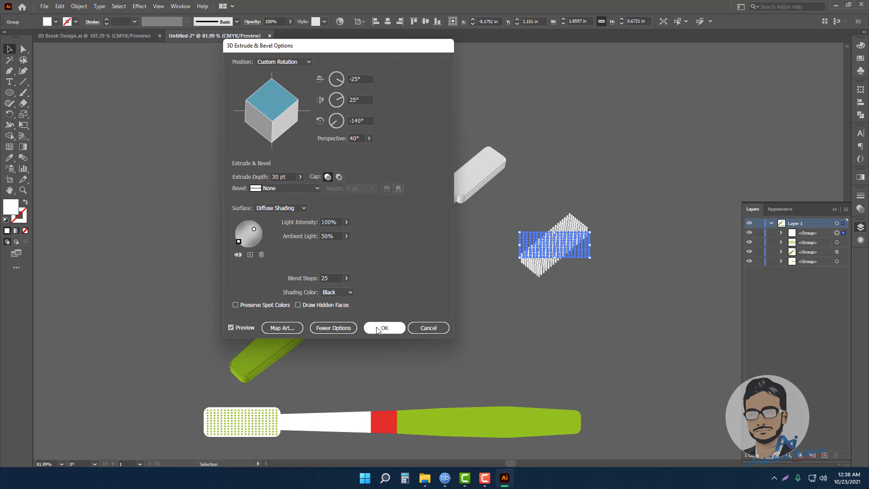
left_click(340, 278)
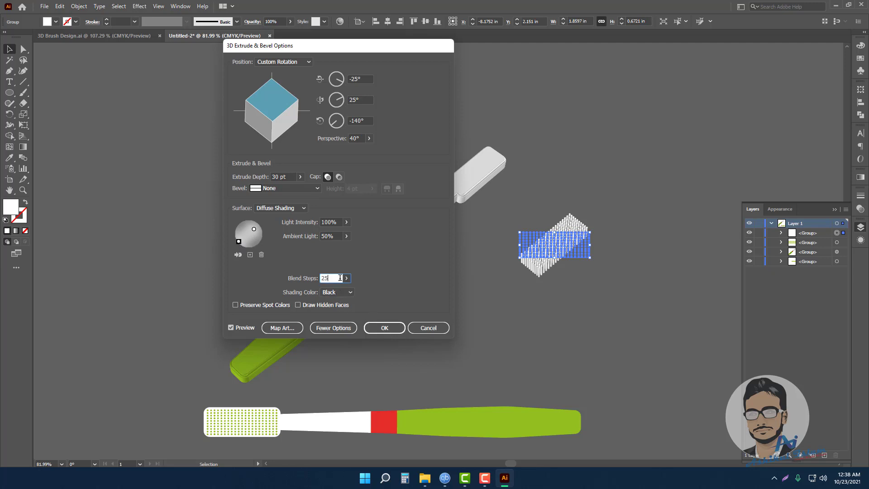
type("50")
key("Tab")
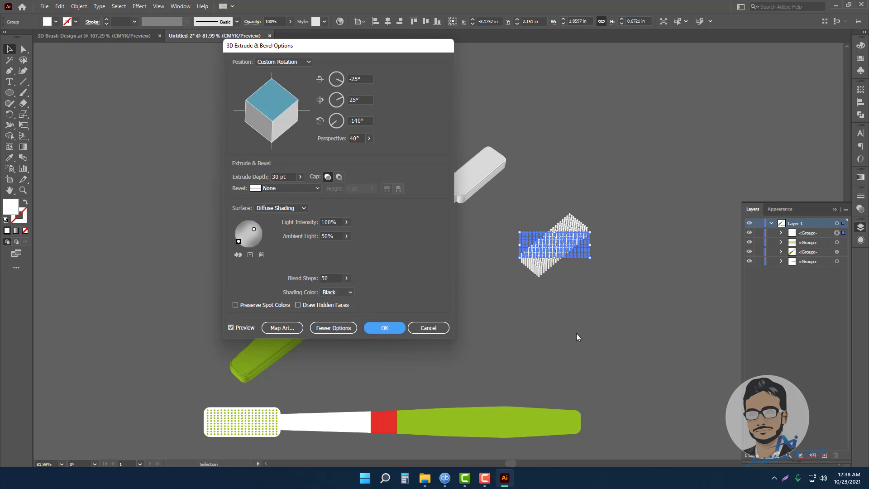
left_click(576, 309)
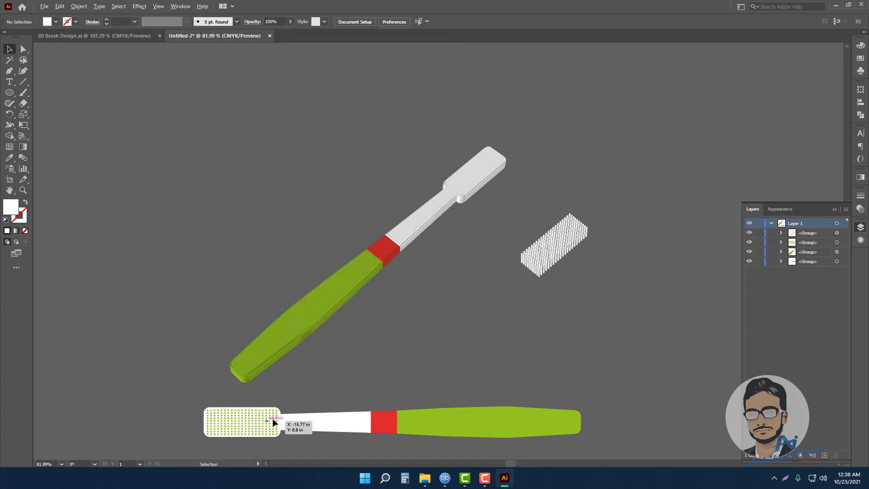
- Alt-drag a copy of the bristle dot grid below and give it a white fill
left_click_drag(272, 419, 521, 338)
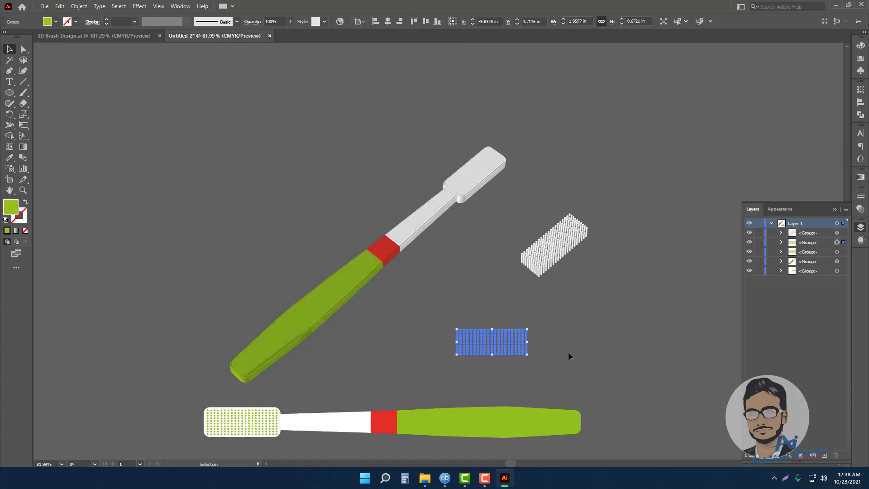
left_click(860, 45)
left_click(761, 102)
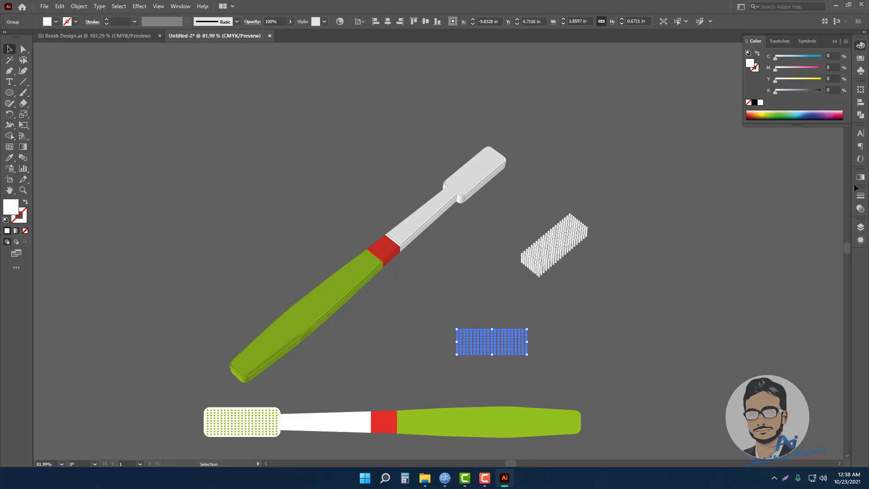
- Drag the 3D group's appearance target onto the copied dot grid in Layers
left_click(861, 227)
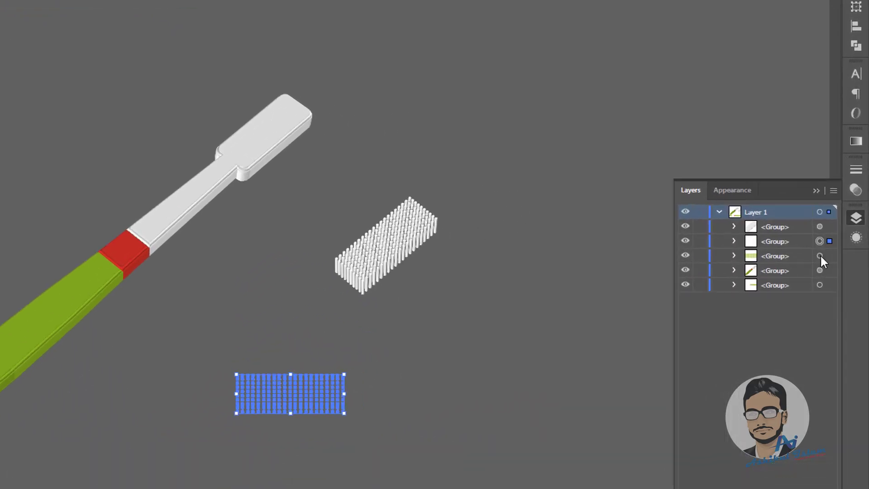
left_click(28, 226)
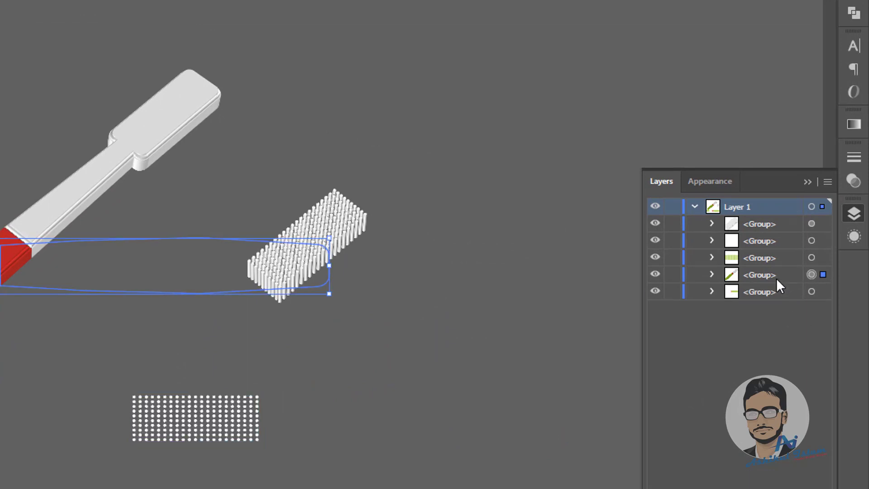
left_click(180, 414)
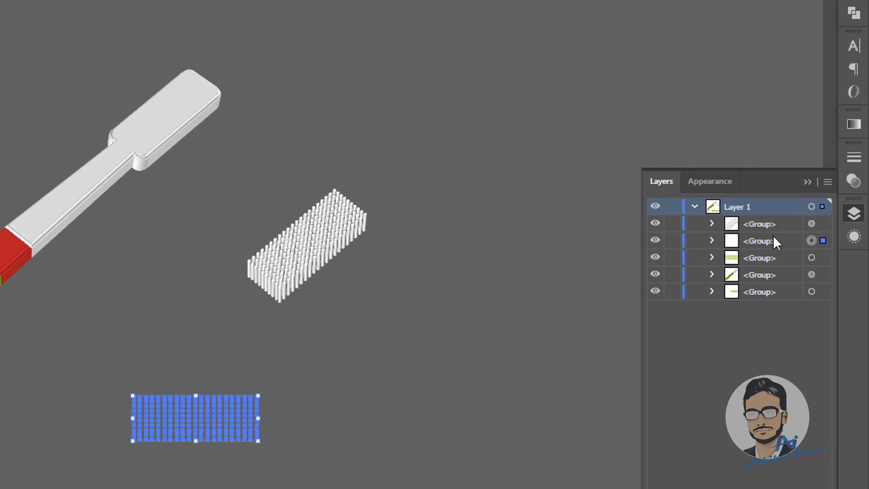
left_click(97, 174)
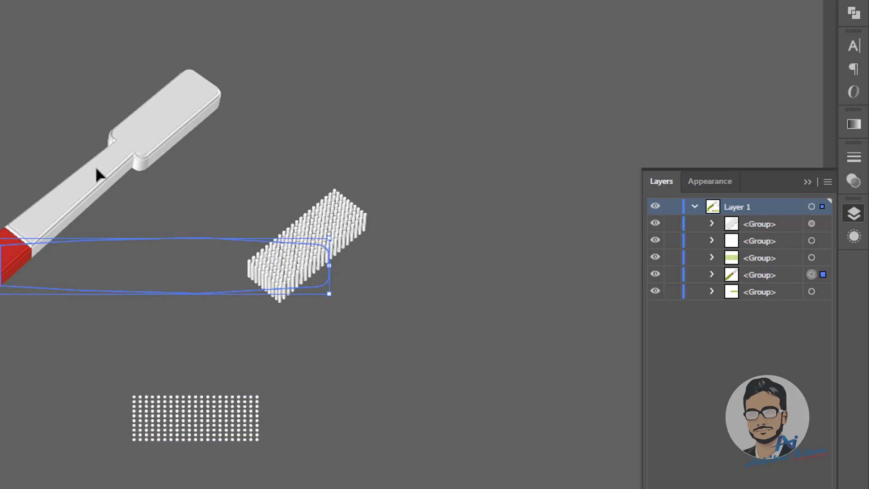
left_click_drag(291, 408, 205, 410)
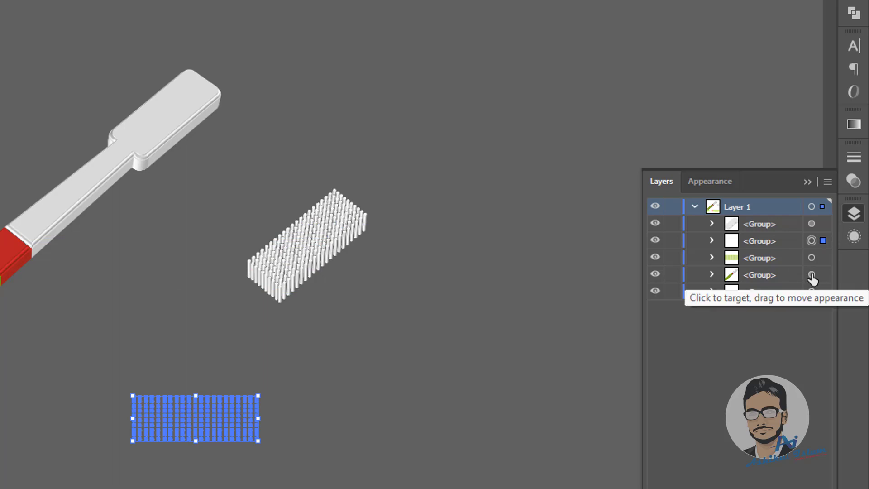
left_click_drag(812, 275, 812, 244)
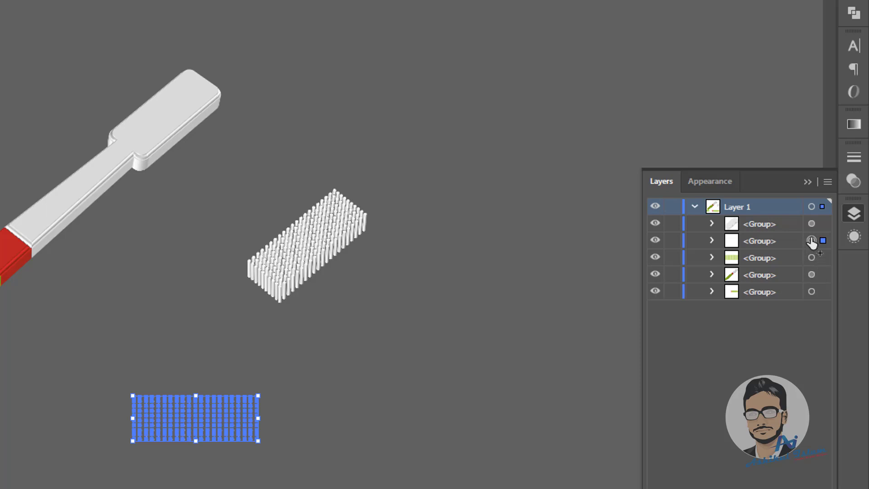
left_click_drag(812, 243, 812, 241)
left_click(328, 304)
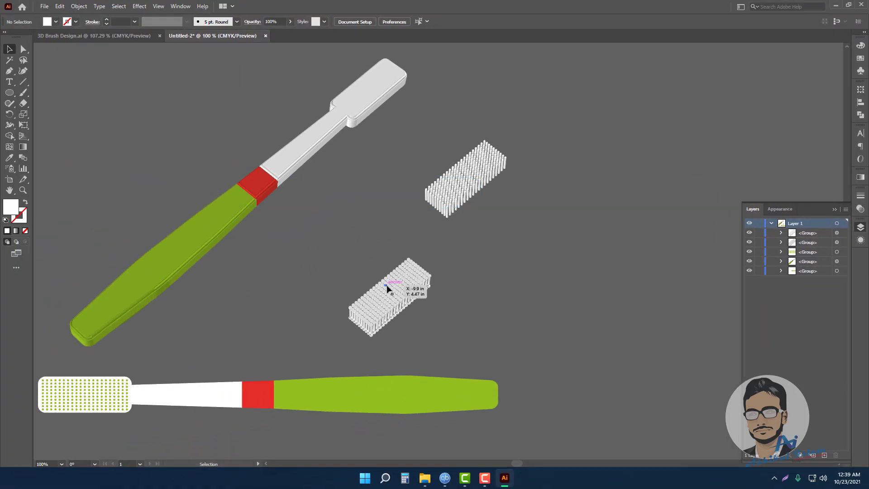
- Zoom in, show the Appearance panel, and open the lower block's 3D Extrude & Bevel effect
key("z")
left_click(438, 219)
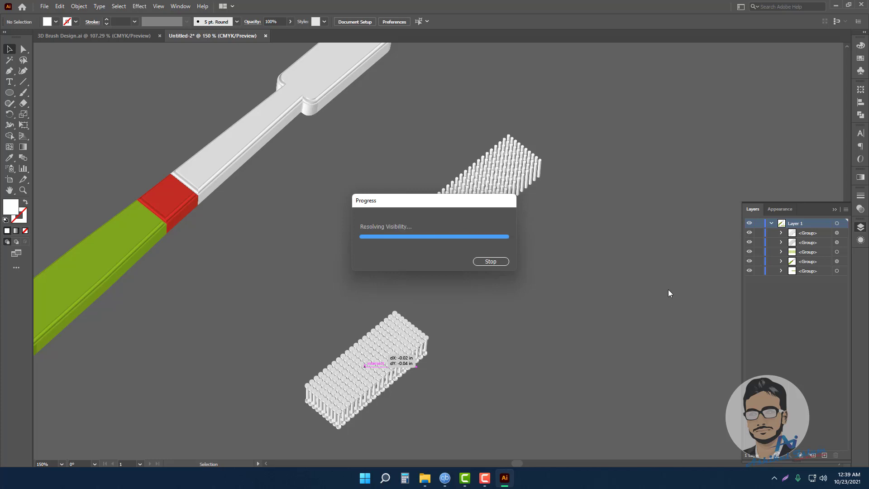
left_click(178, 6)
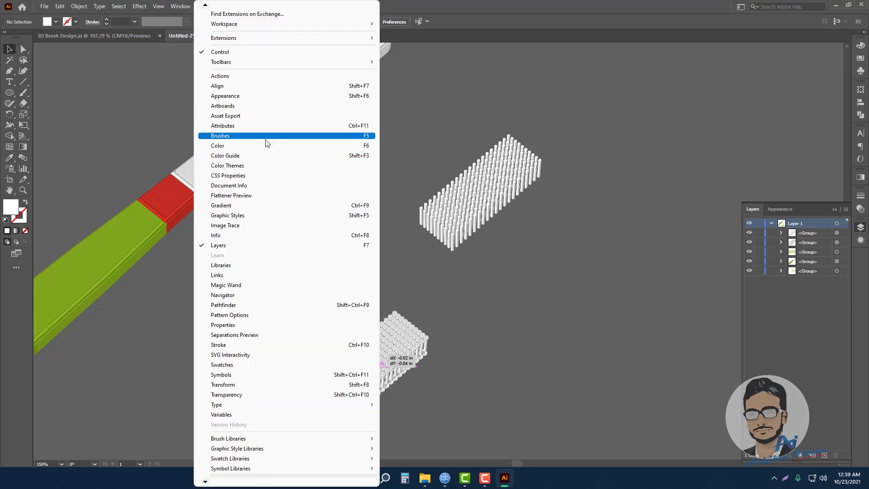
left_click(261, 96)
left_click(388, 359)
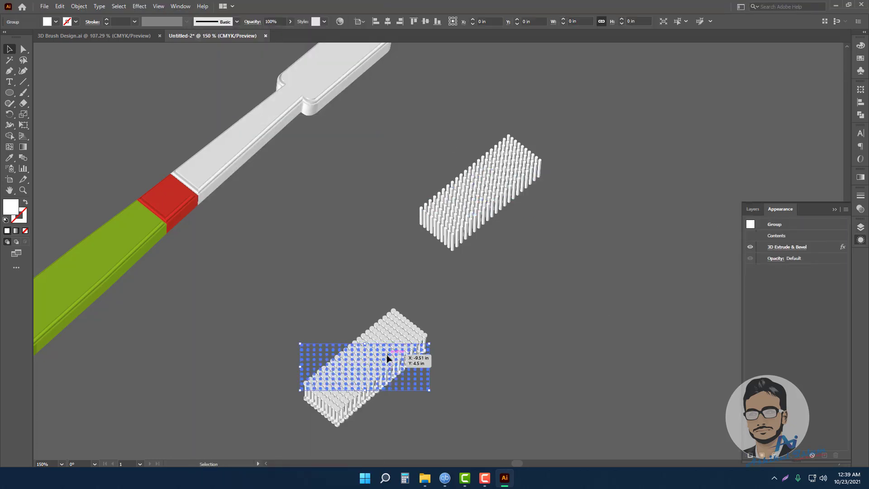
left_click(791, 248)
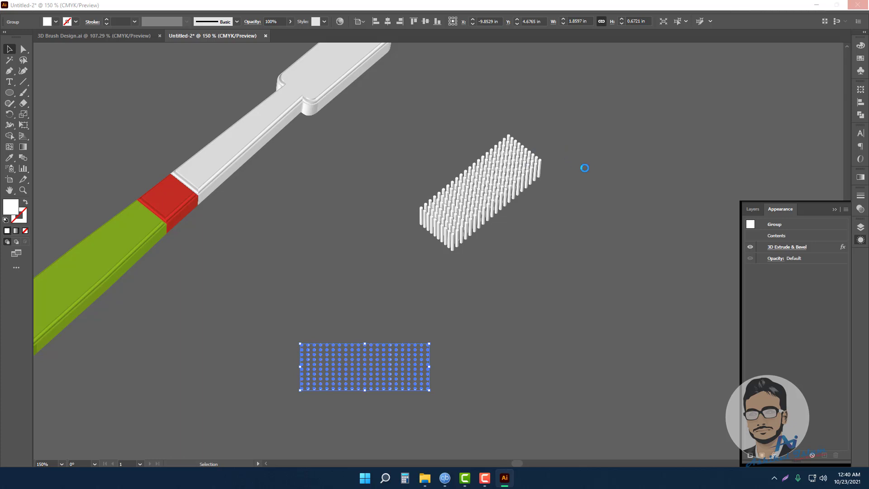
- Set the lower bristle block's bevel to None and apply the 3D settings
left_click_drag(353, 47, 619, 40)
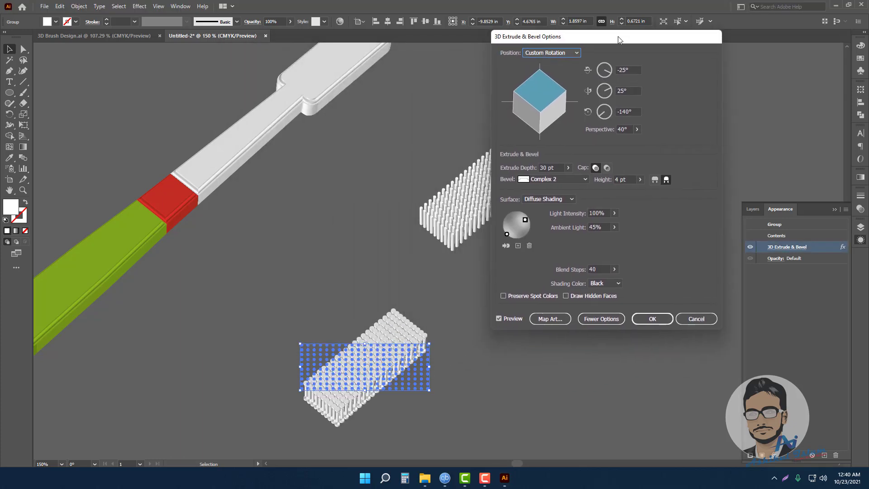
left_click(572, 182)
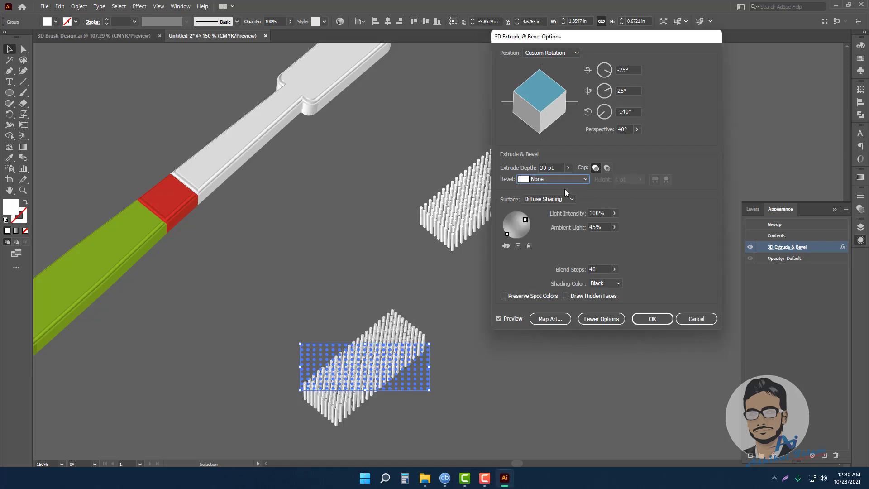
left_click(653, 324)
left_click(544, 355)
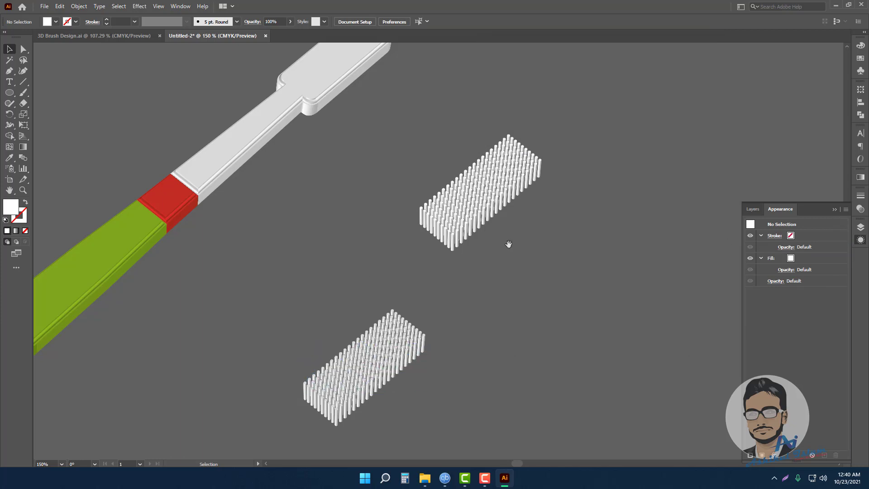
- Move the lower bristle block up, narrow one bristle group and place it on the brush head
left_click_drag(508, 244, 496, 290)
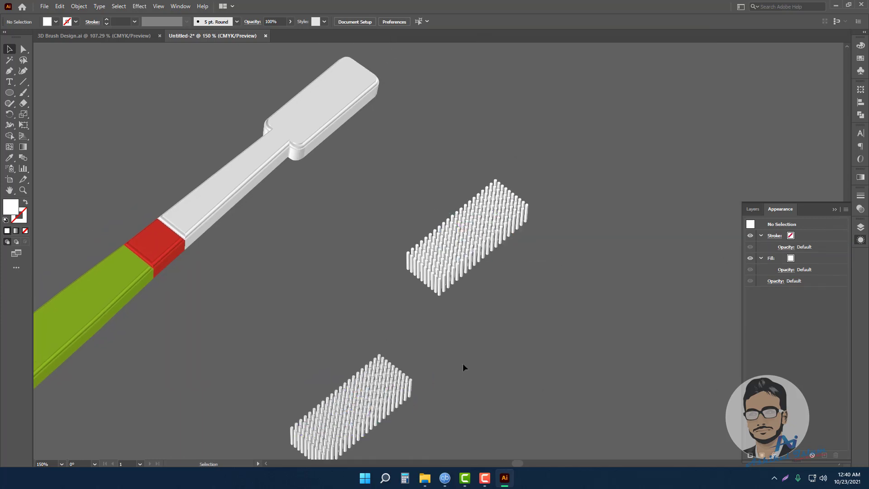
mouse_move(398, 392)
left_mouse_down()
mouse_move(383, 101)
mouse_move(370, 66)
left_mouse_up()
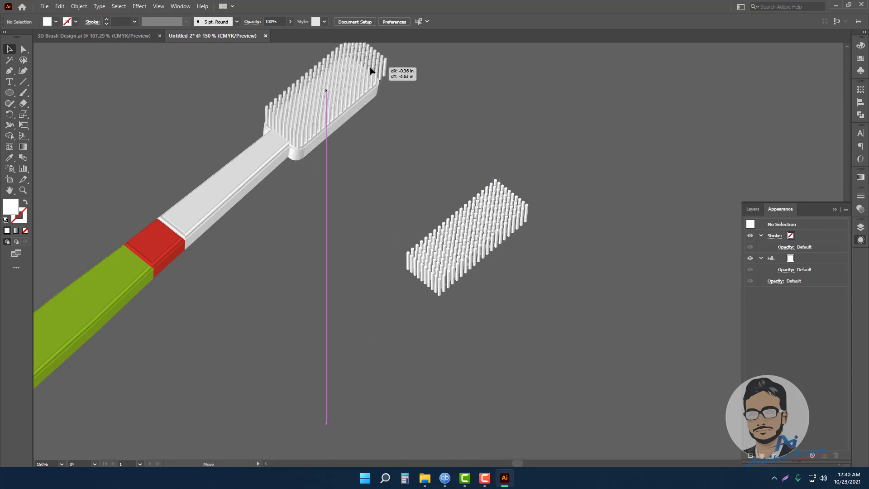
scroll(452, 270, "up", 3)
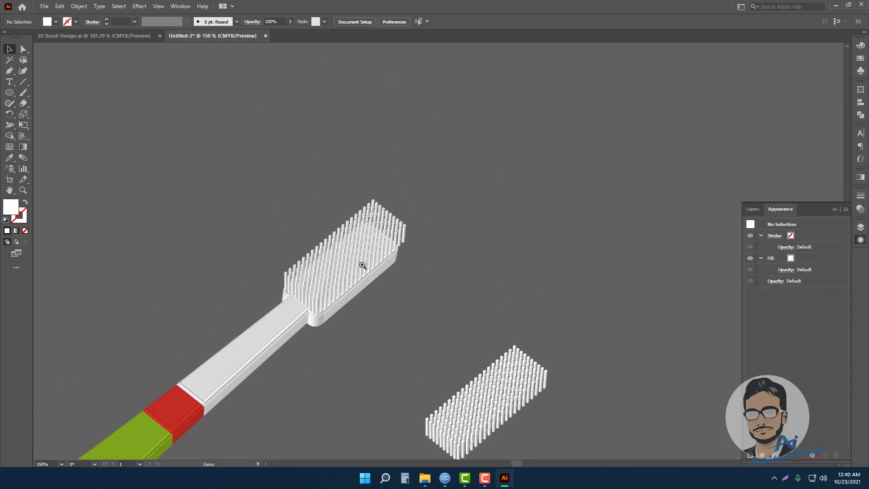
scroll(359, 242, "up", 3)
left_click(448, 246)
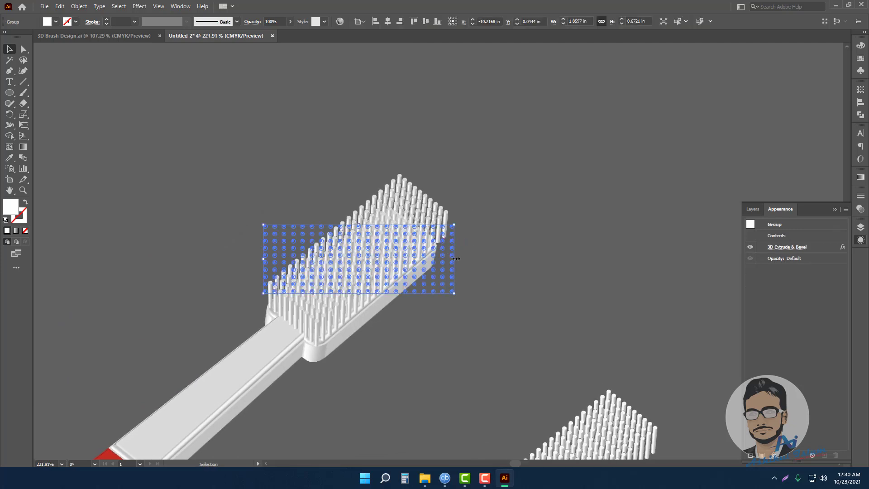
left_click_drag(442, 262, 422, 260)
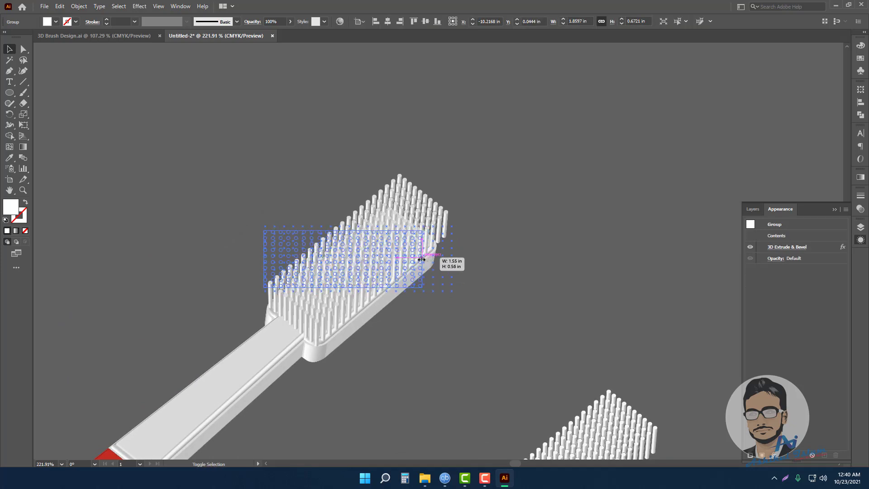
left_click(480, 259)
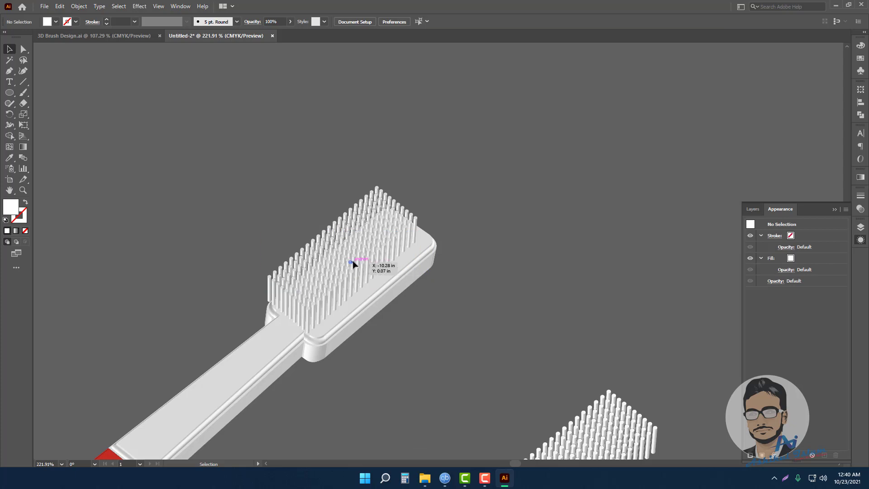
left_click_drag(356, 264, 362, 266)
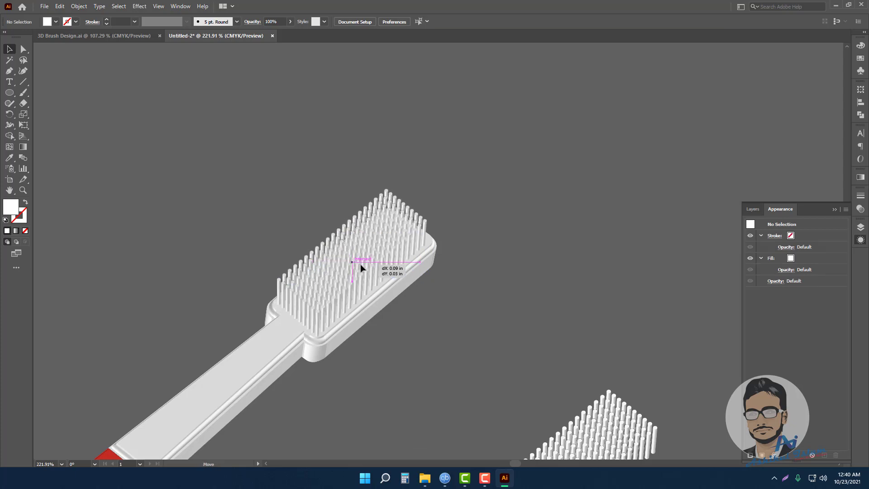
left_click_drag(361, 265, 360, 265)
- Move that block below the head, then narrow the spare block and drag it onto the head
scroll(466, 286, "down", 4, "alt")
left_click_drag(461, 324, 453, 169)
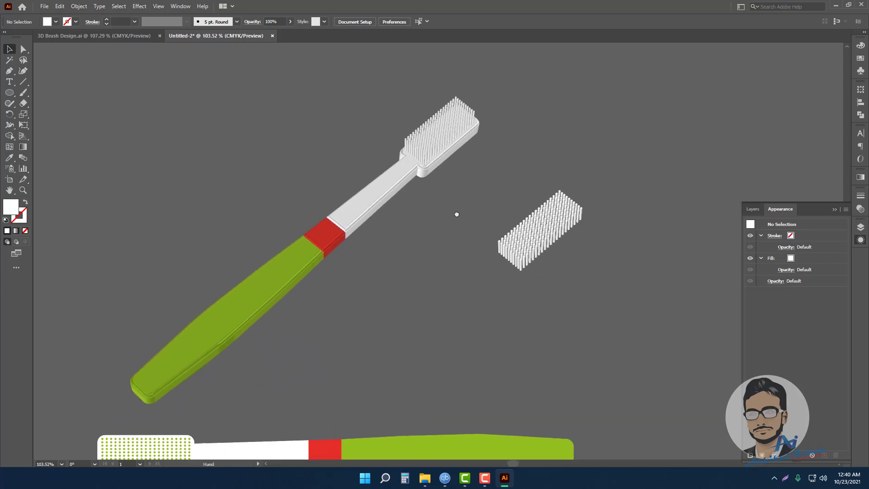
left_click(491, 208, "ctrl")
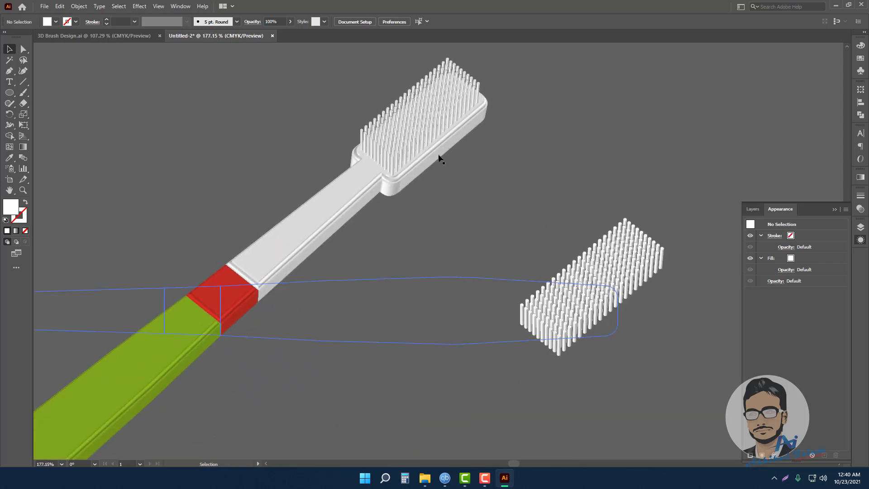
left_click_drag(429, 151, 459, 277)
left_click(635, 273)
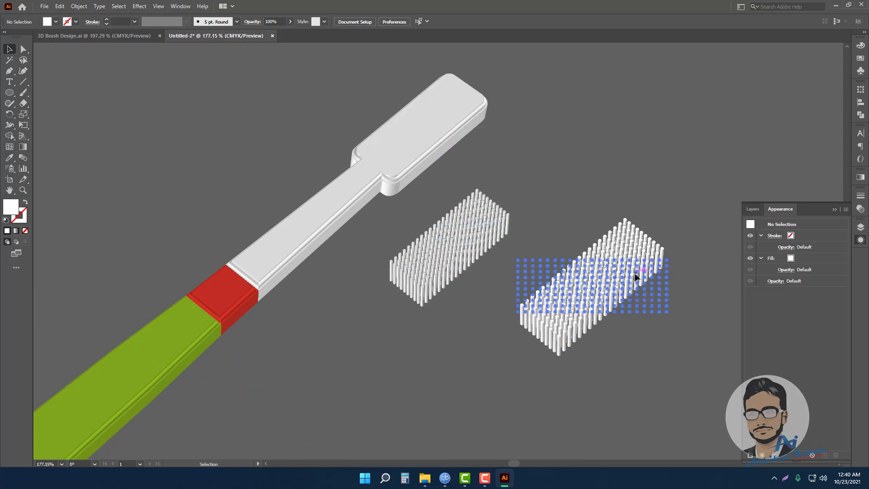
mouse_move(667, 285)
left_mouse_down()
mouse_move(657, 285)
mouse_move(668, 286)
left_mouse_up()
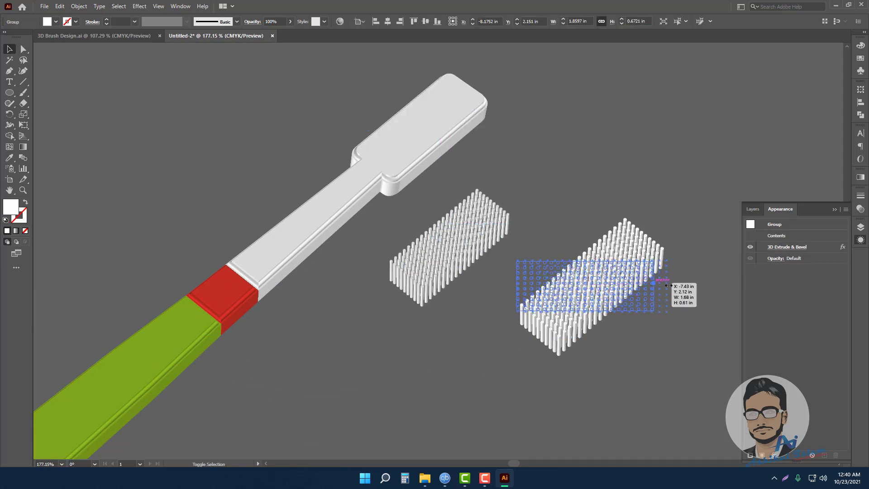
left_click_drag(689, 258, 683, 252)
left_click(680, 251)
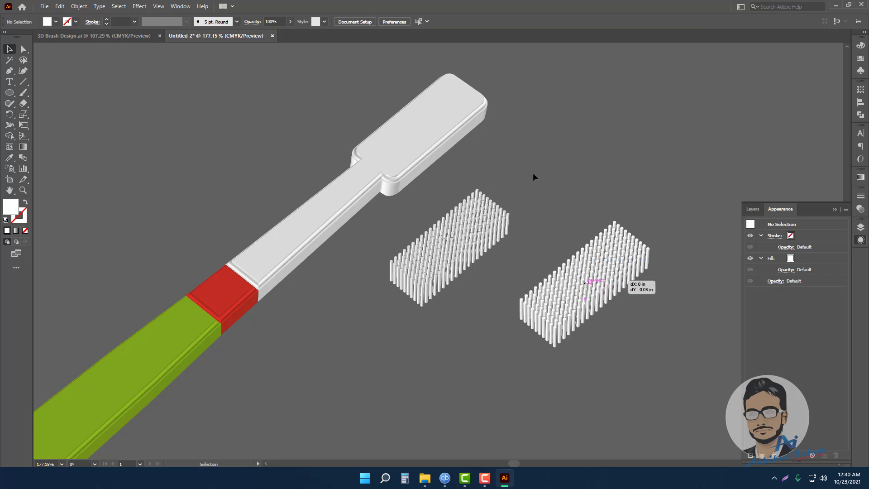
left_click_drag(562, 238, 454, 115)
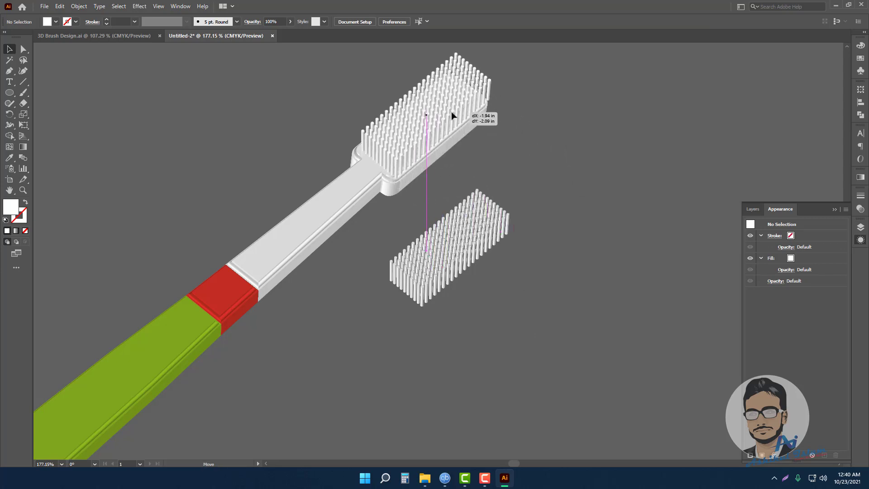
left_click_drag(454, 115, 450, 110)
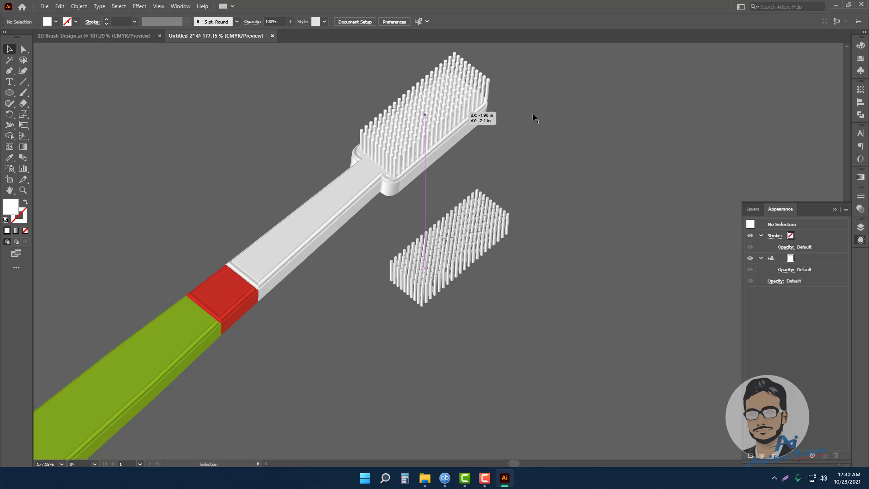
- Finish narrowing the bristle group and nudge it into final position on the head
mouse_move(531, 113)
left_mouse_down()
mouse_move(526, 148)
mouse_move(479, 147)
left_mouse_up()
left_click(463, 136)
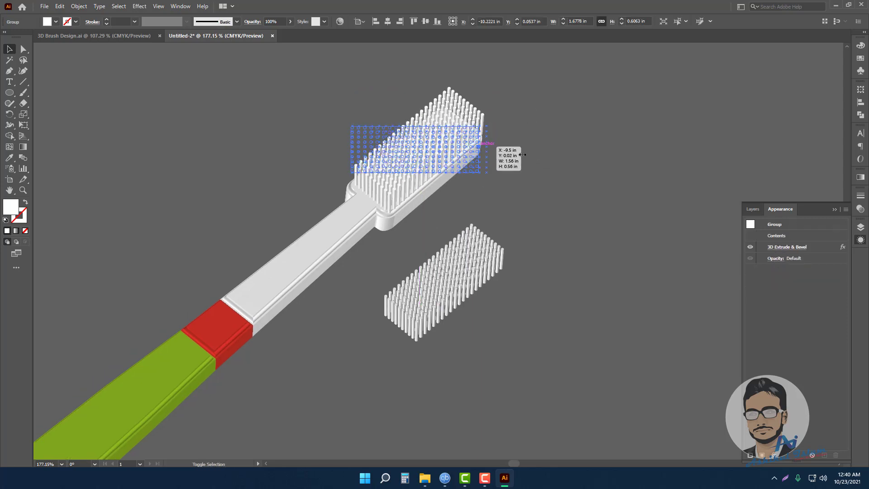
left_click(455, 134)
left_click(514, 163)
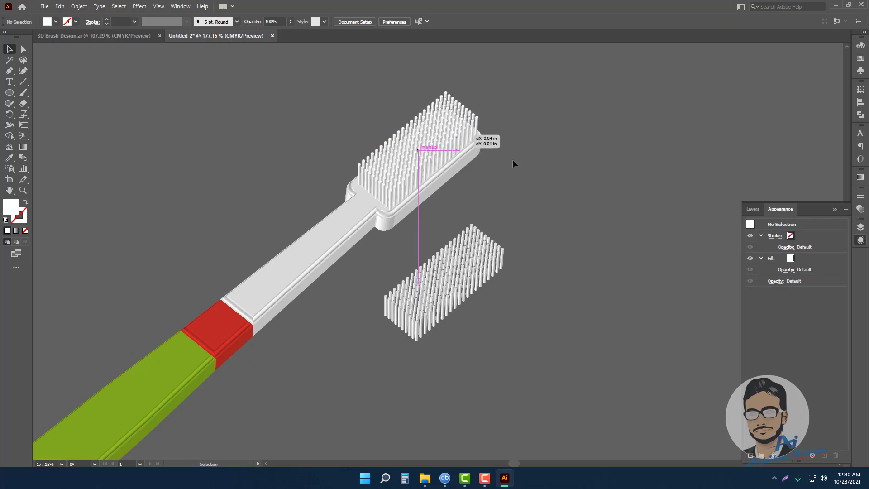
left_click_drag(513, 163, 515, 164)
left_click(551, 173)
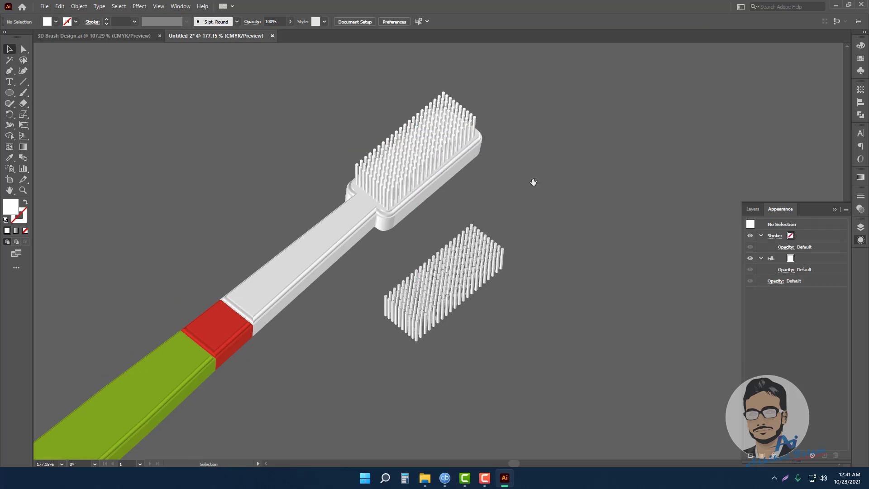
scroll(534, 182, "down", 3, "alt")
left_click_drag(461, 194, 474, 168)
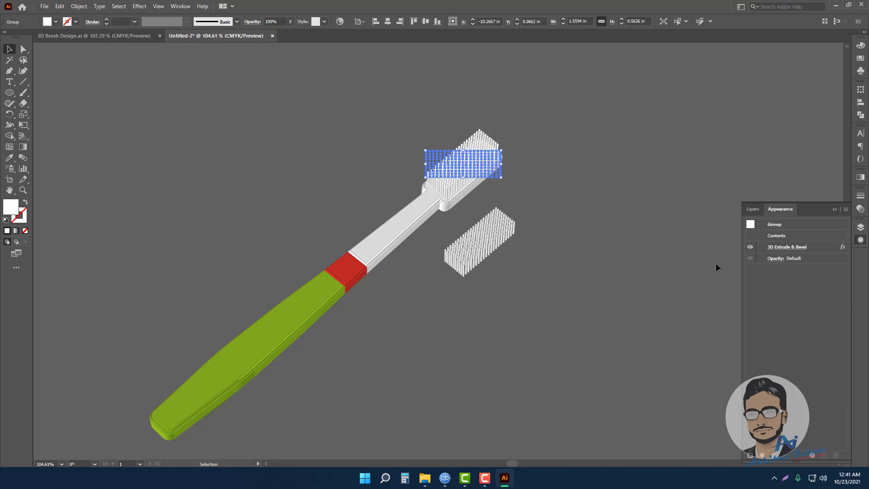
- Change the head bristles' extrude depth to 36 pt and apply
left_click(791, 249)
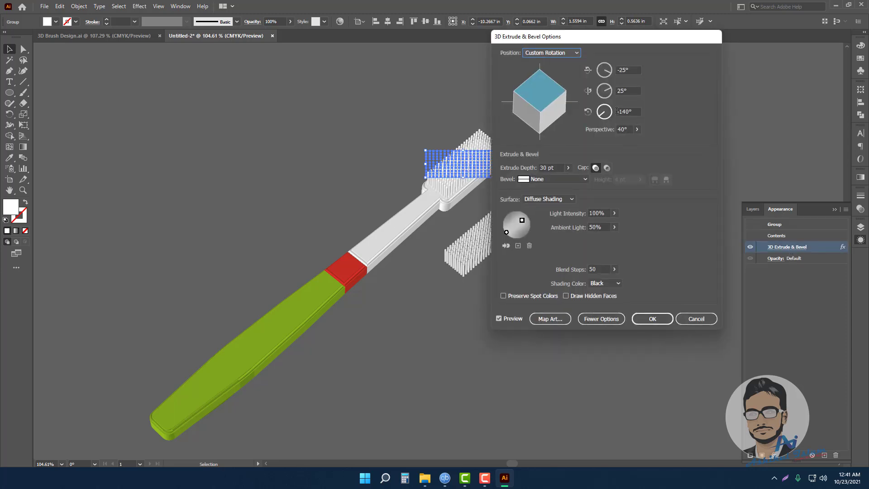
left_click(556, 168)
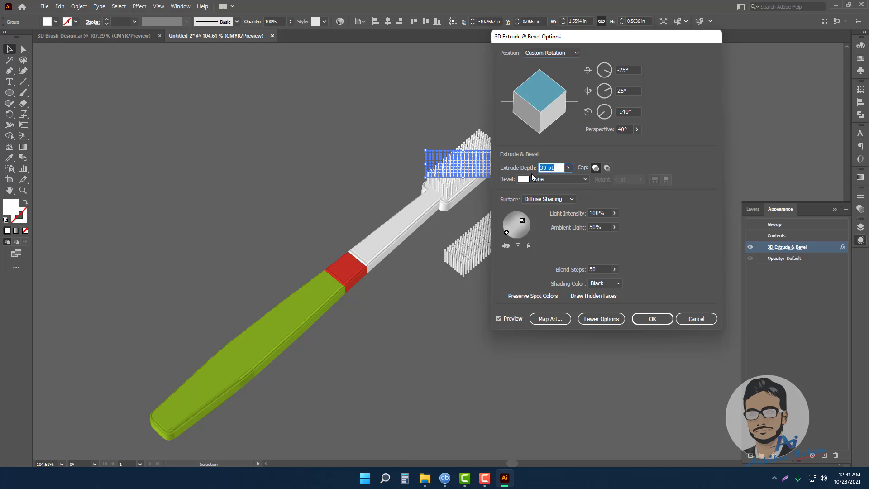
type("68")
type("35")
left_click(655, 319)
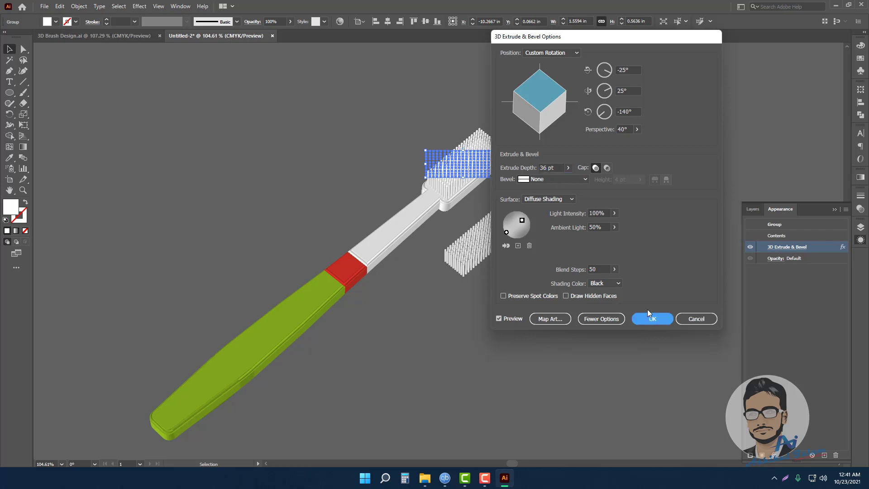
left_click(606, 244)
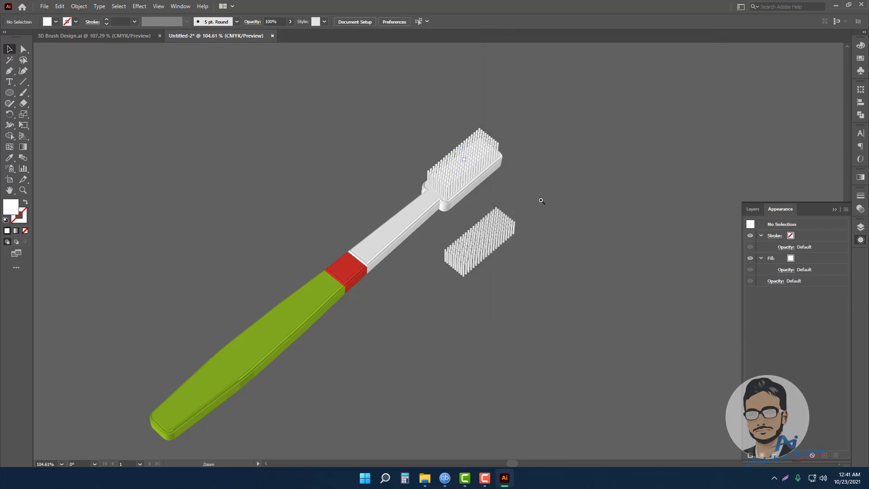
scroll(469, 165, "up", 3)
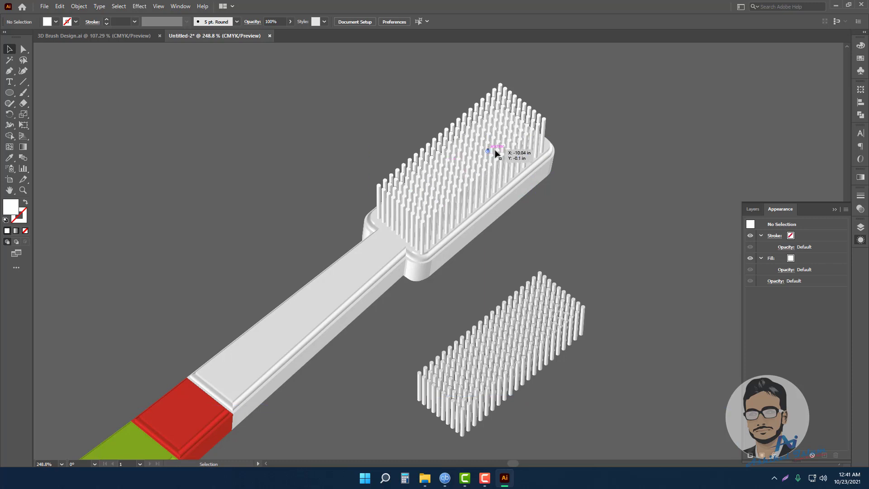
- Reselect the bristles and raise their extrude depth to 40 pt
left_click(475, 193)
left_click(794, 246)
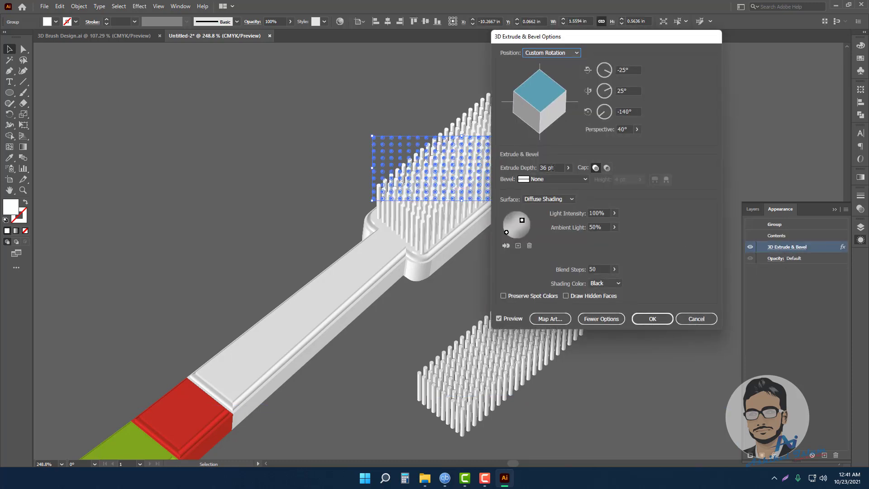
double_click(546, 170)
type("7")
key("BackSpace")
type("40")
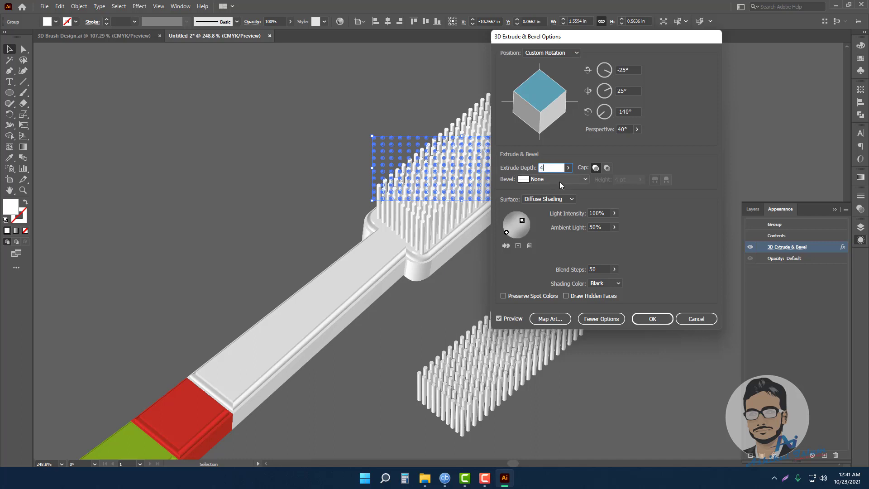
key("Tab")
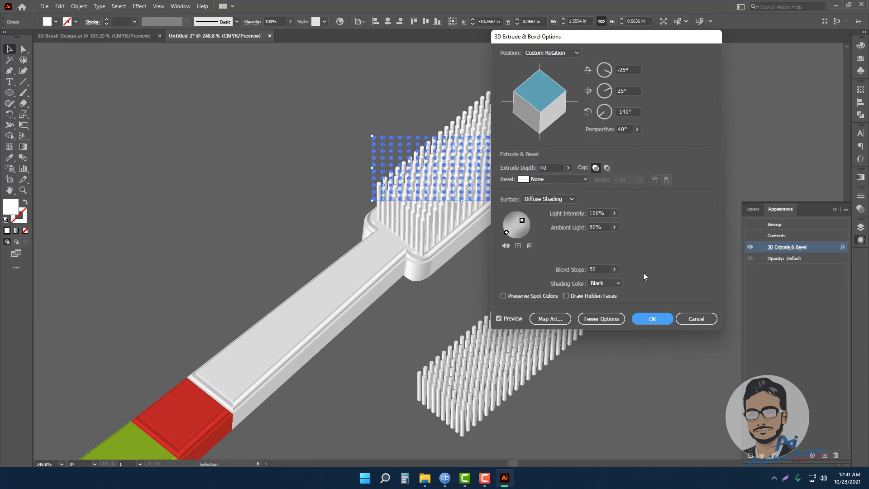
key("Return")
left_click(630, 254)
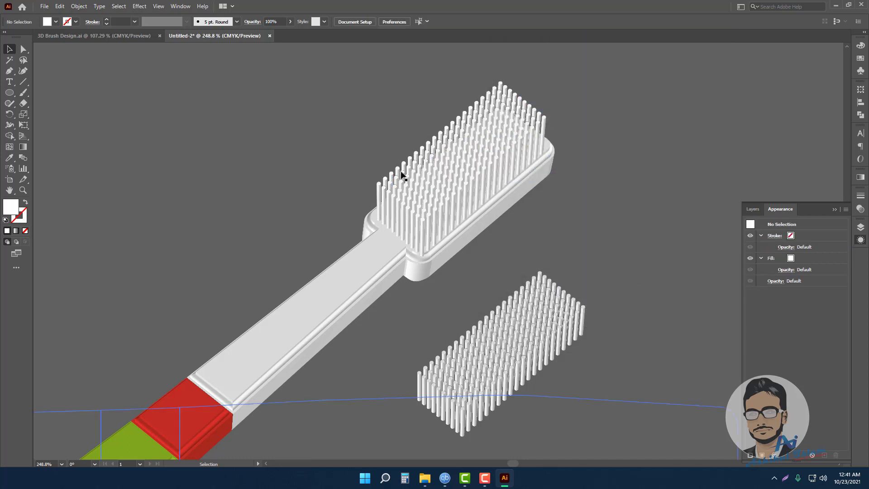
- Delete the spare bristle block below the brush and zoom out to the whole toothbrush
left_click(542, 370)
key("Delete")
left_click(487, 311, "ctrl+alt")
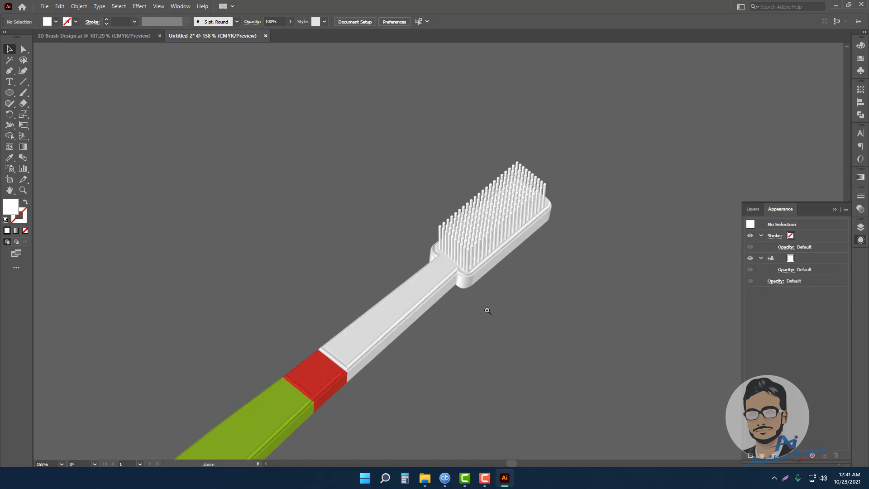
left_click(483, 270, "ctrl+alt")
left_click(483, 276, "ctrl+alt")
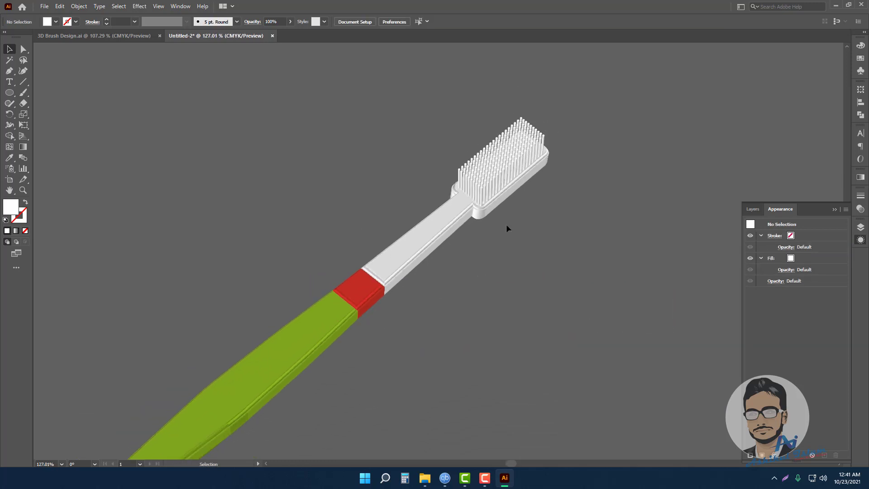
left_click(520, 269, "ctrl+alt")
left_click(492, 269, "ctrl+alt")
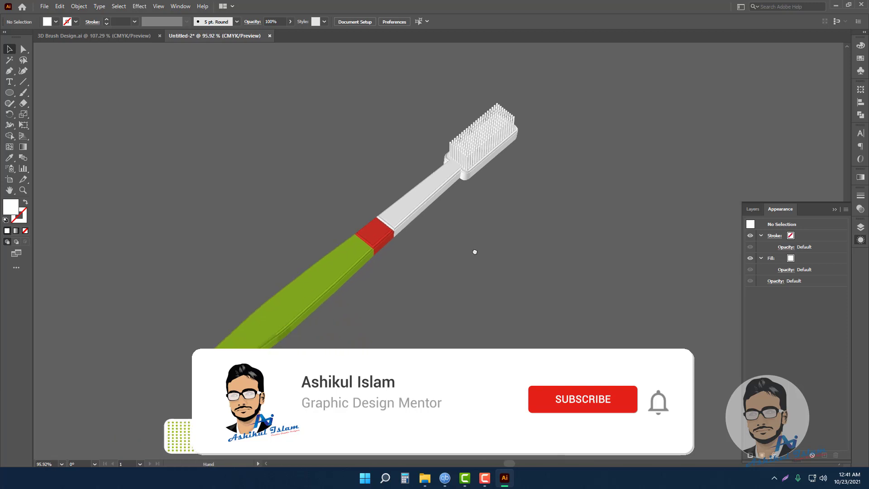
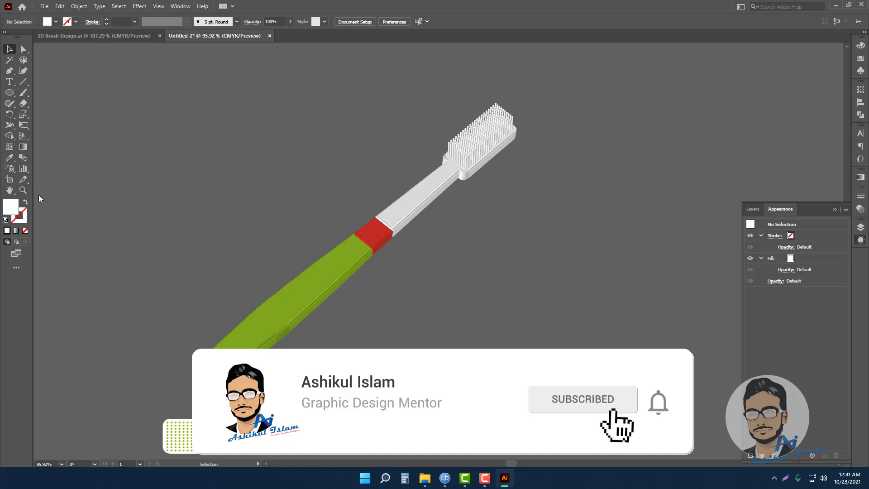
- Add the text '3D Brush' on the canvas with the Type tool
left_click(10, 82)
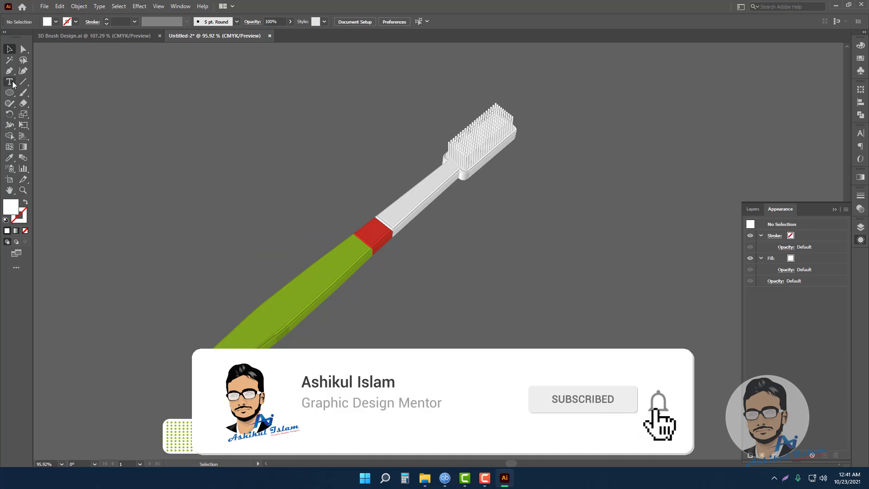
left_click(105, 164)
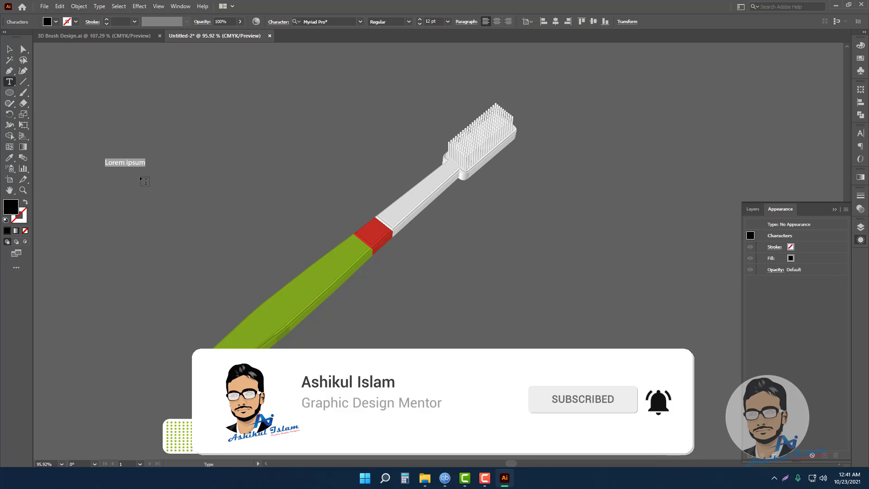
type("3")
type("D B")
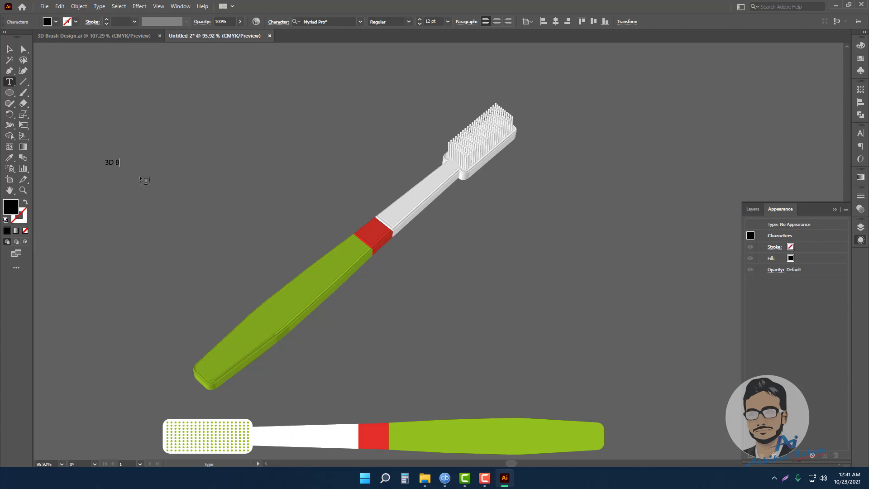
type("rush")
- Set the heading font to Nemesis Grant and enlarge it proportionally
left_click(5, 49)
left_click(360, 22)
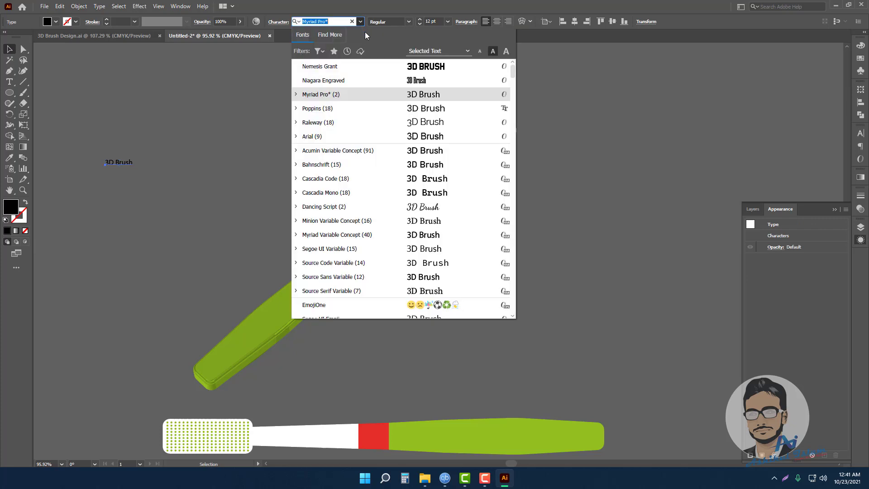
left_click(359, 67)
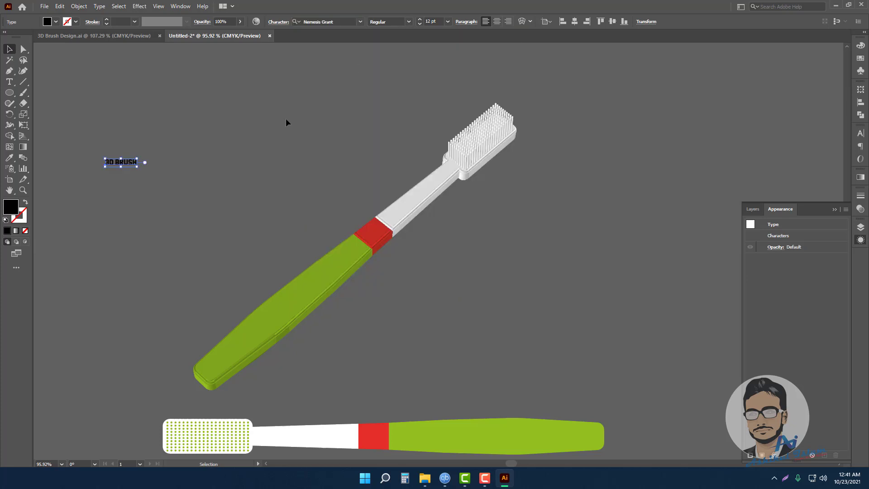
left_click_drag(137, 159, 277, 141)
key("ctrl+shift+a")
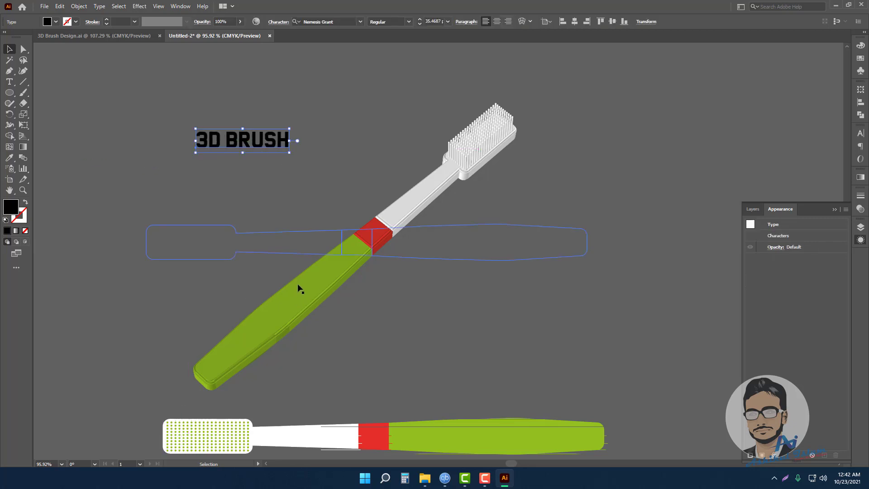
- Fill the 3D BRUSH heading white and deselect it
left_click(56, 22)
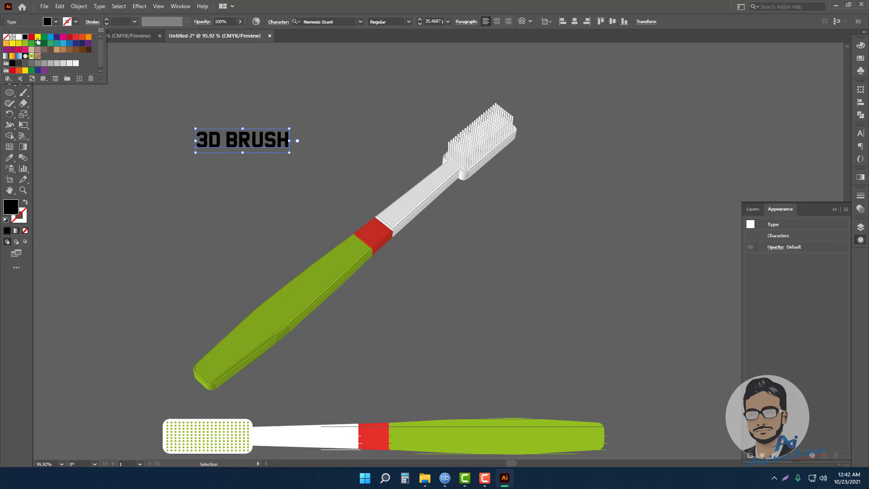
left_click(19, 37)
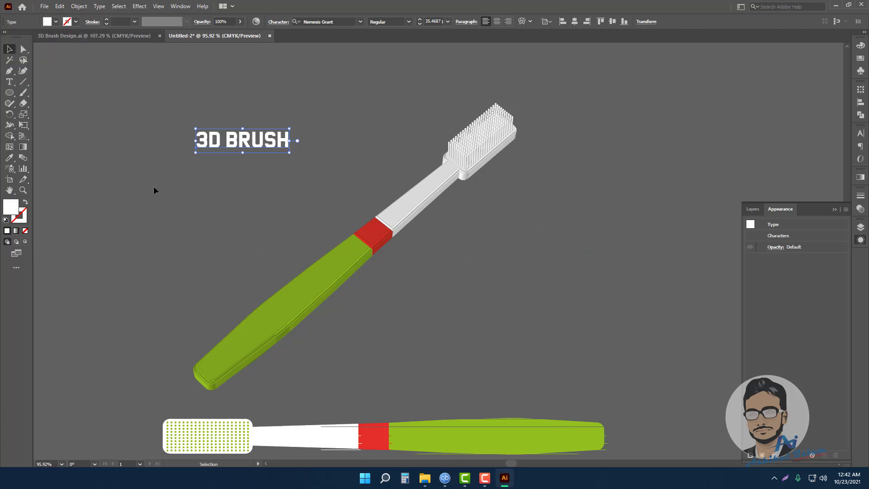
left_click(219, 112)
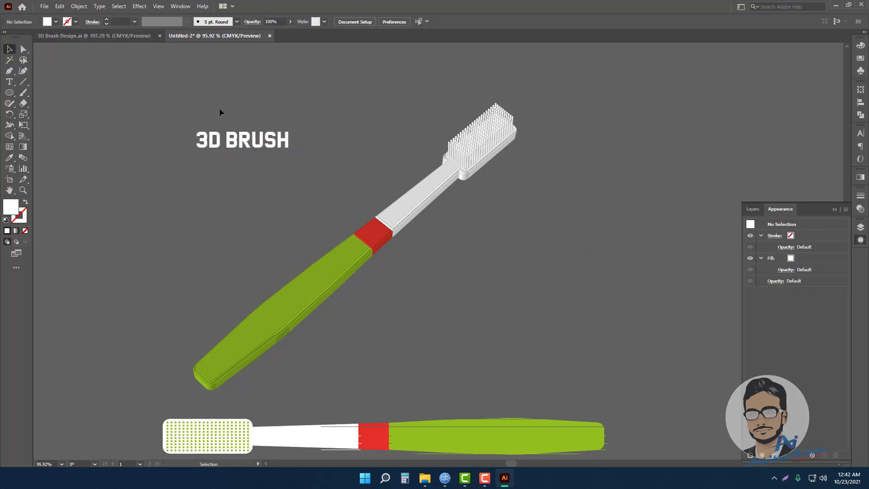
left_click(183, 5)
mouse_move(231, 469)
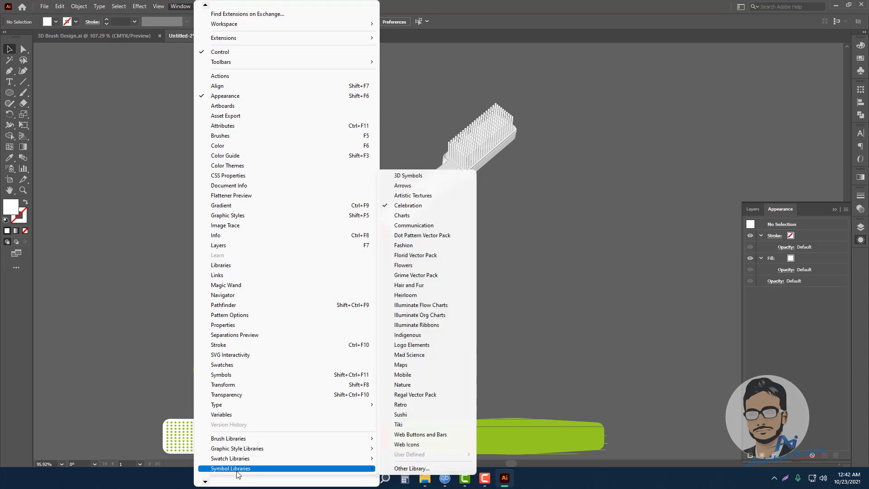
- Open the Celebration symbol library and enlarge its panel to browse symbols
left_click(414, 195)
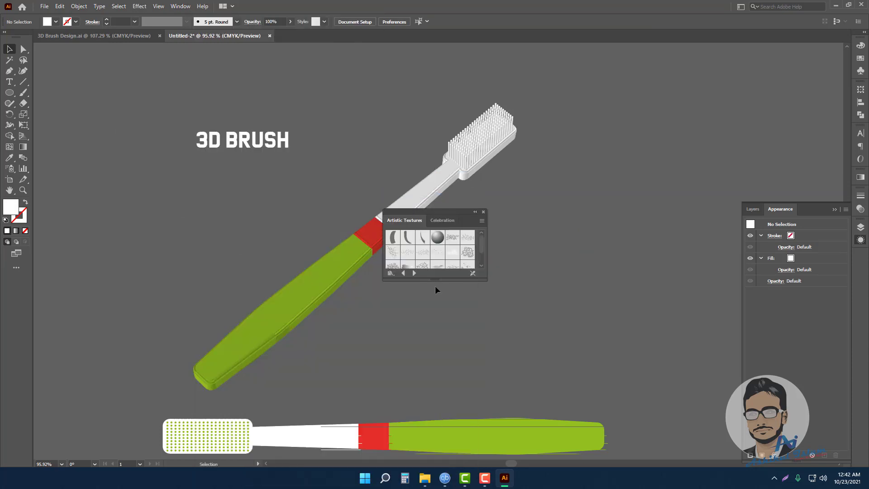
left_click_drag(435, 281, 428, 360)
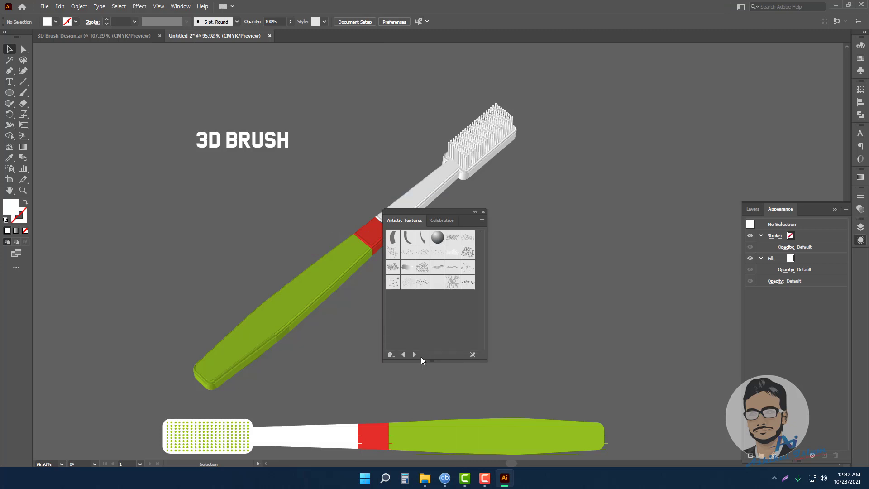
left_click(414, 355)
left_click(413, 354)
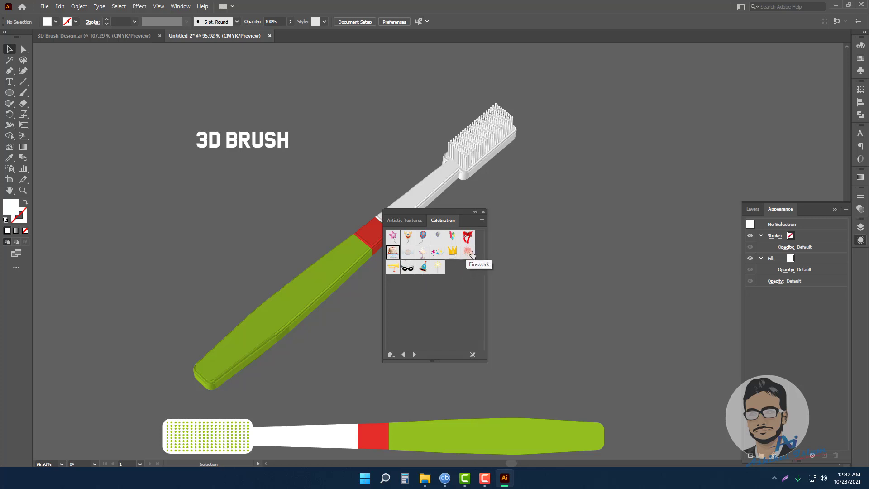
- Place the red Firework symbol on the artboard beside the 3D BRUSH heading
left_click_drag(467, 252, 131, 174)
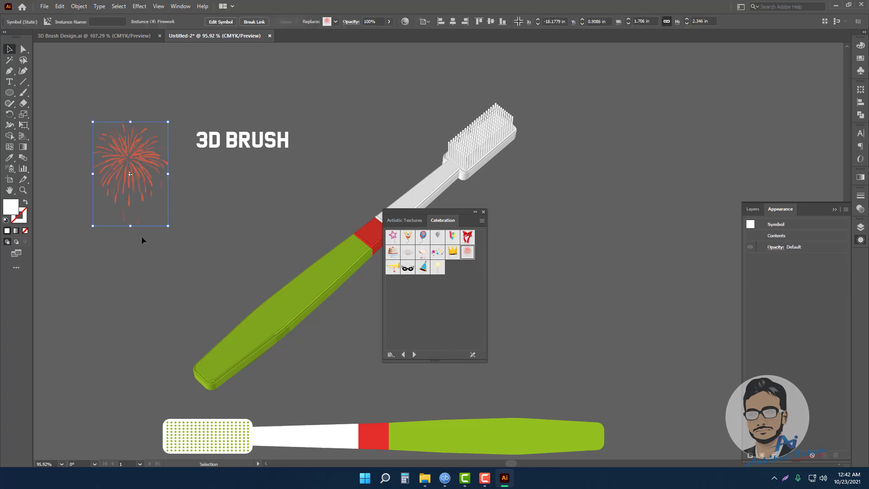
key("ctrl+shift+a")
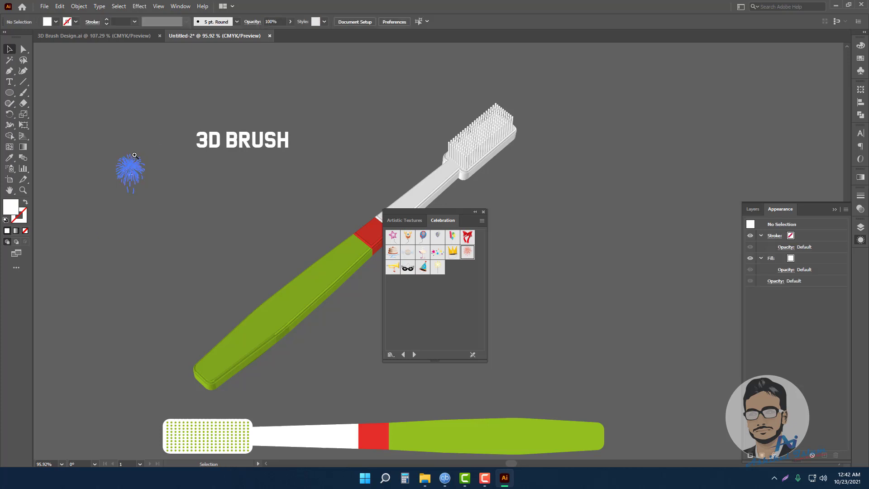
scroll(132, 157, "up", 5)
left_click_drag(152, 193, 276, 80)
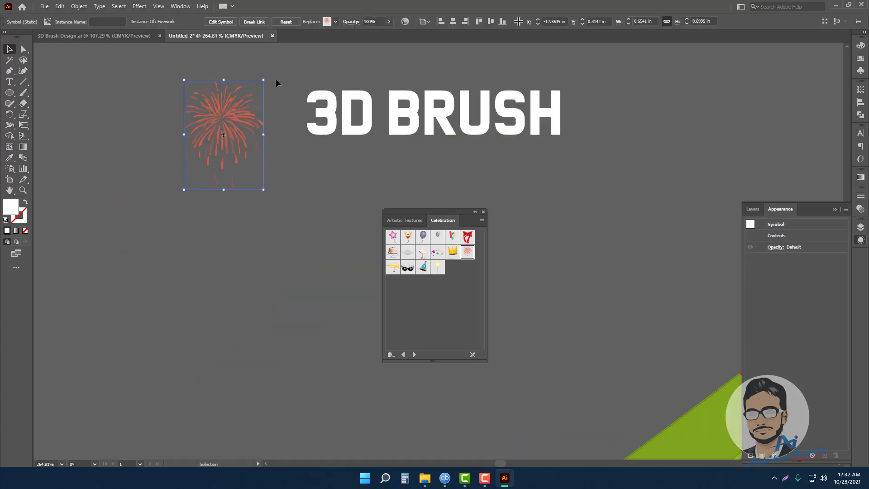
- Break the firework's symbol link and fill it white
left_click(254, 22)
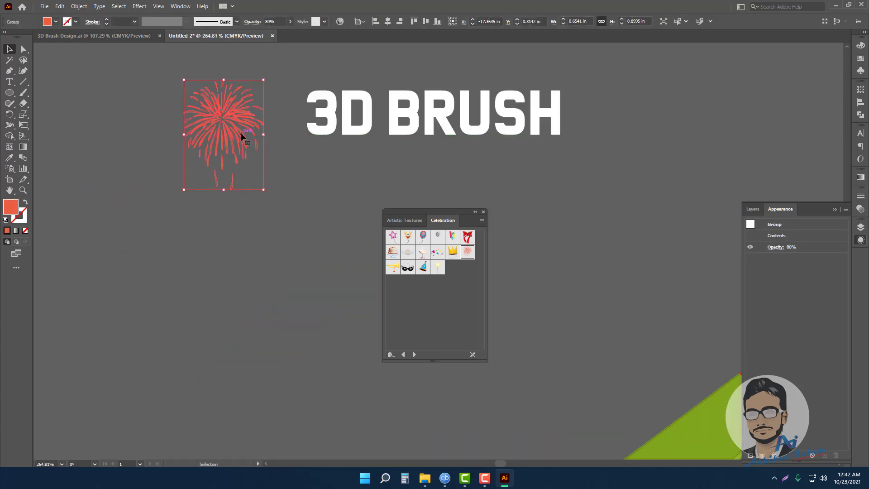
left_click(55, 21)
left_click(25, 39)
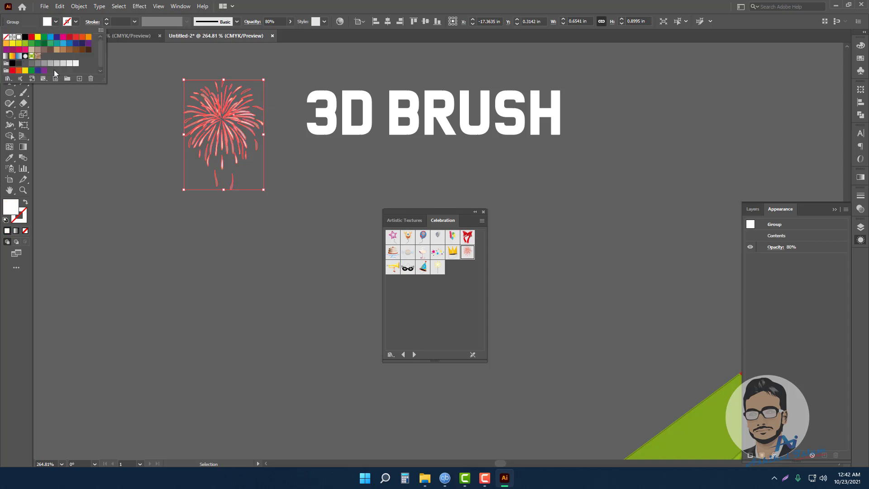
left_click(151, 97)
- Move the firework group left of the 3D BRUSH heading and select both
left_click(248, 156)
right_click(245, 125)
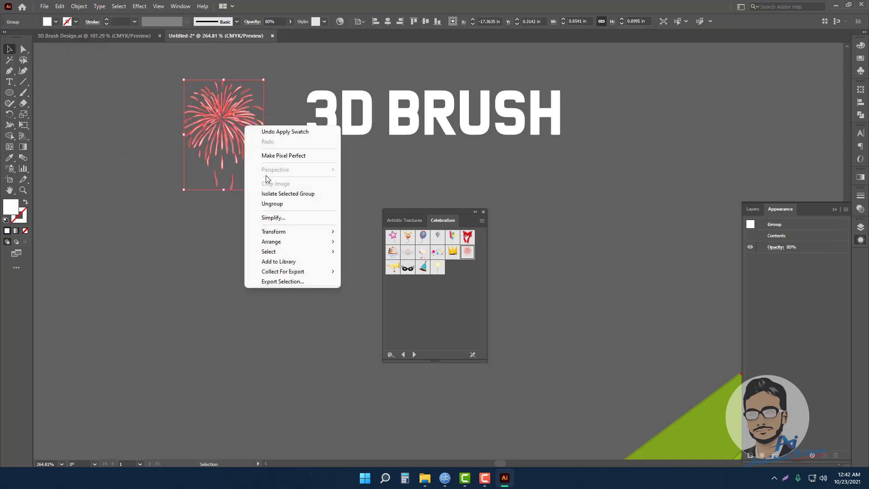
left_click(181, 210)
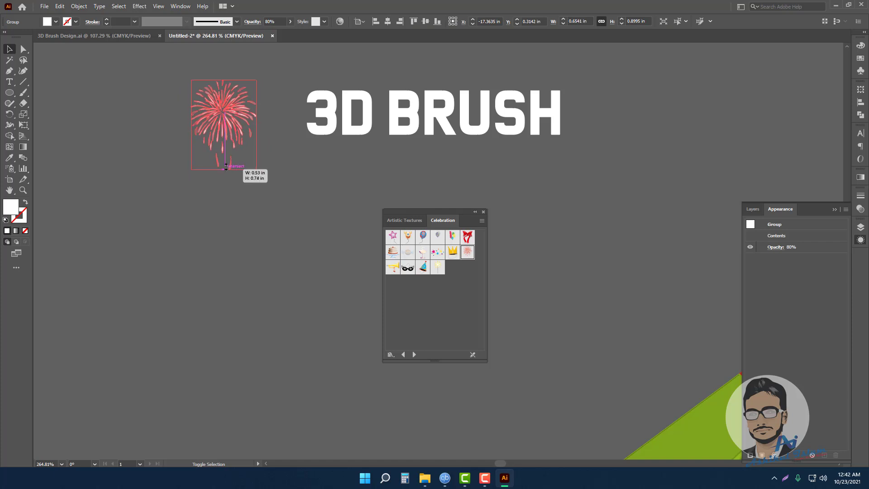
left_click_drag(226, 114, 254, 107)
left_click(353, 118)
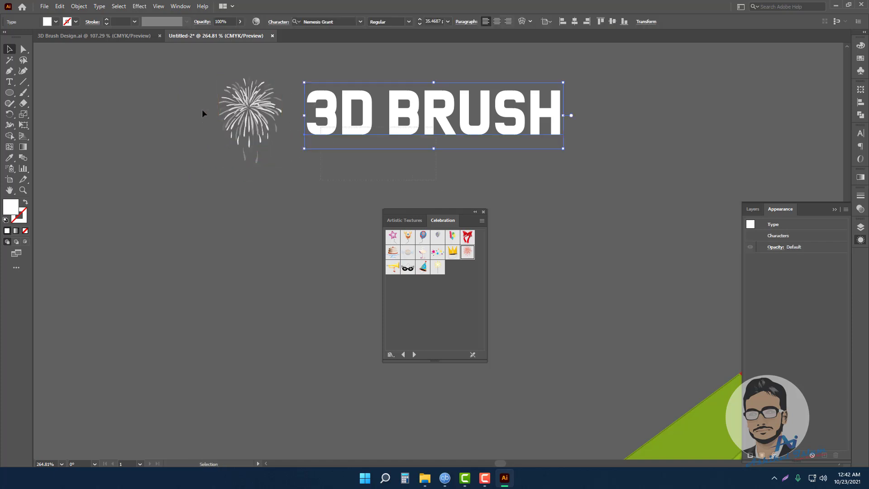
left_click_drag(202, 110, 604, 115)
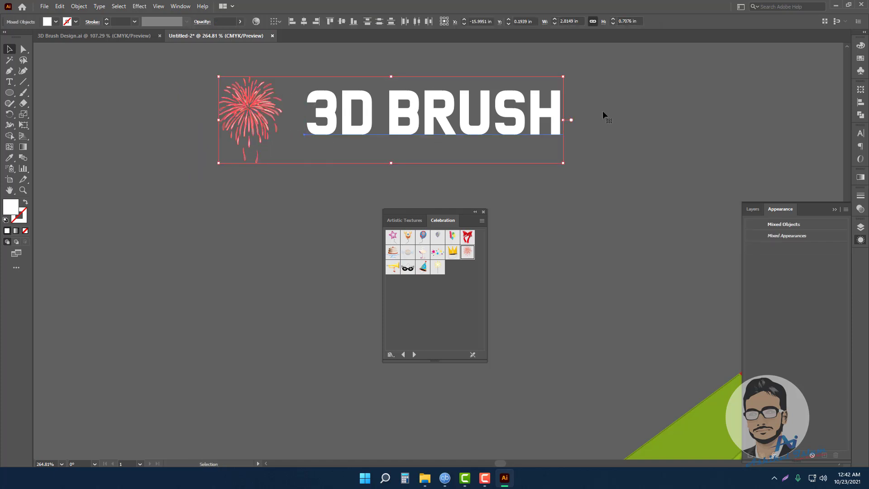
- Add the firework and heading to the Symbols panel as Graphic symbol '1'
left_click(180, 6)
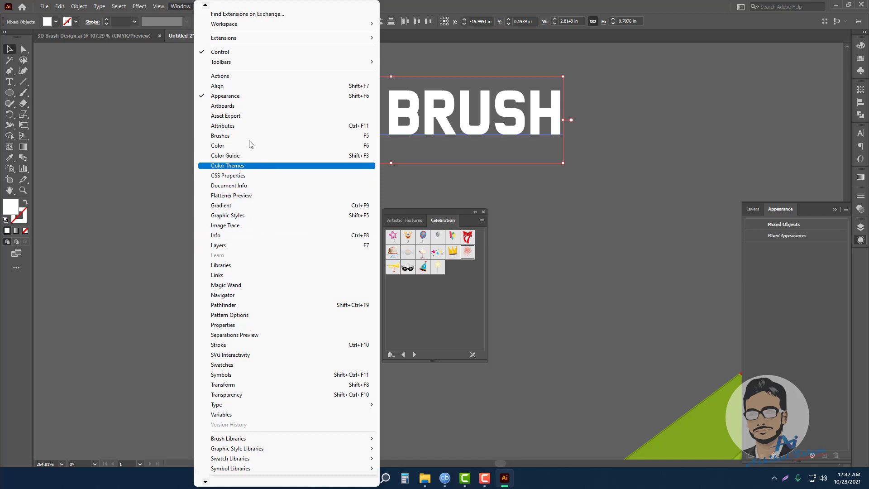
left_click(250, 375)
left_click_drag(248, 128, 786, 83)
type("1")
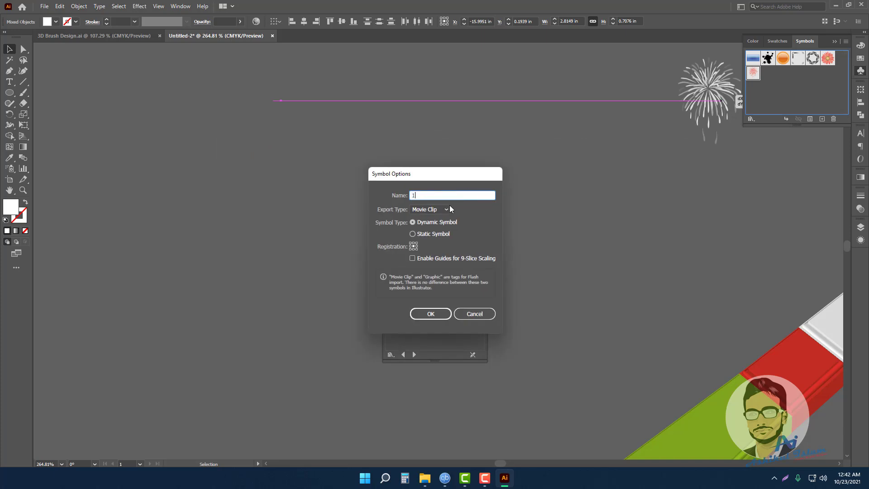
left_click(428, 210)
left_click(422, 230)
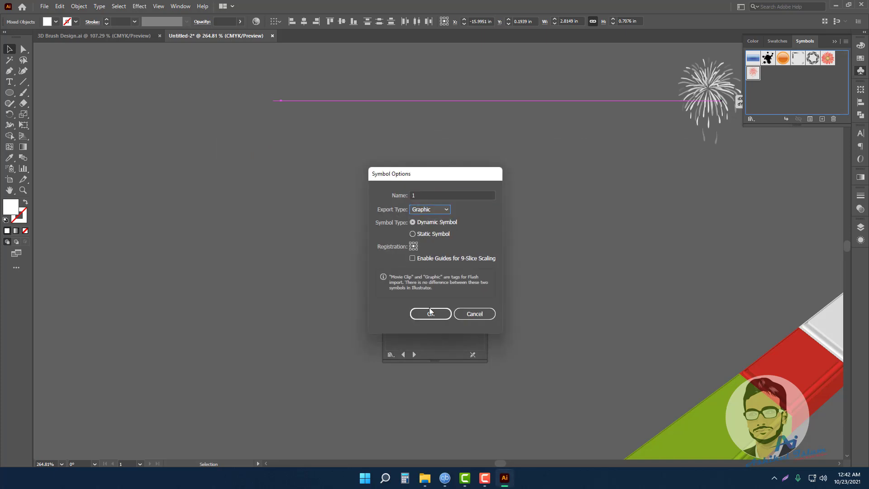
left_click(427, 315)
- Delete the firework and heading from the canvas and fit the toothbrush in view
left_click(626, 157, "ctrl+alt")
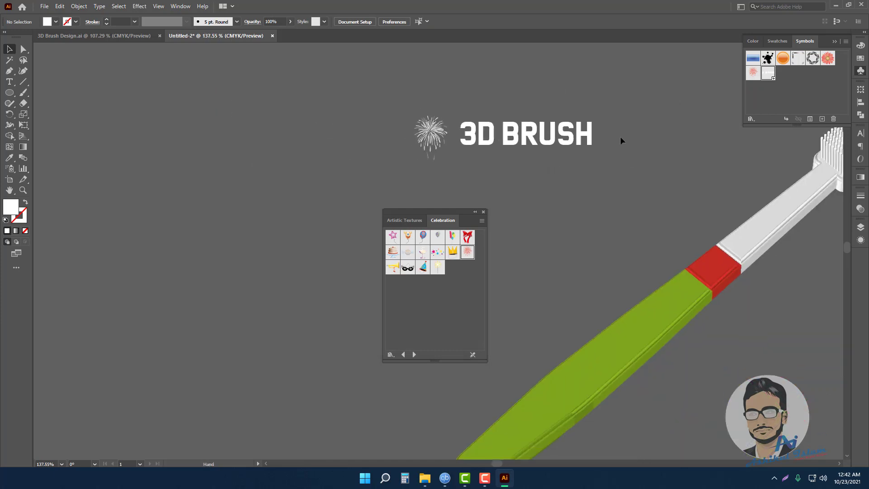
left_click_drag(620, 137, 368, 152)
key("Delete")
left_click(482, 212)
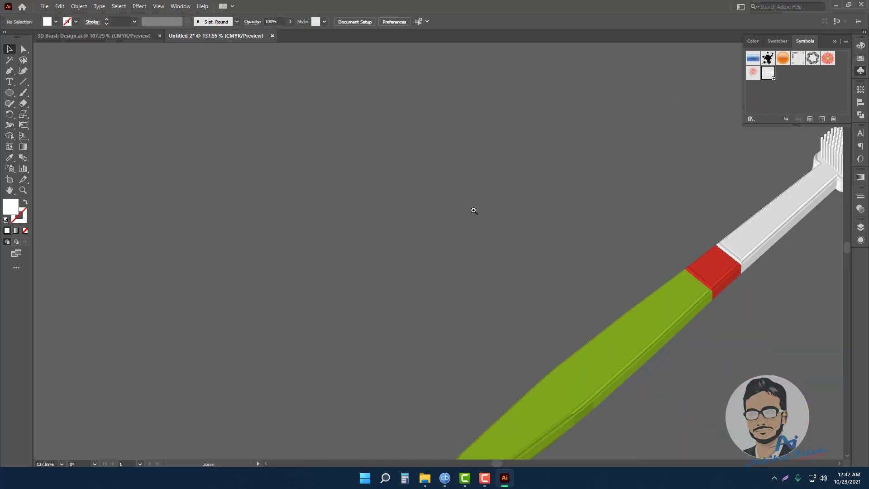
key("ctrl+0")
- Reopen the handle group's 3D Extrude & Bevel effect and its Map Art options
left_click(398, 248)
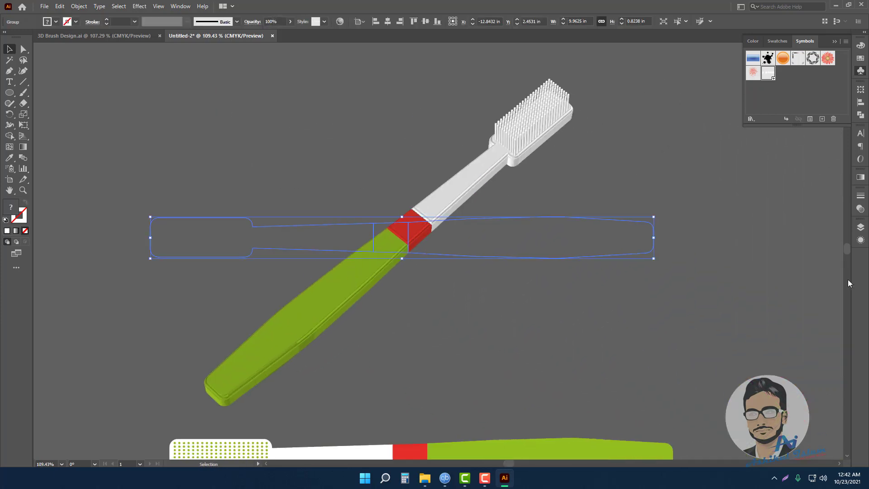
left_click(862, 242)
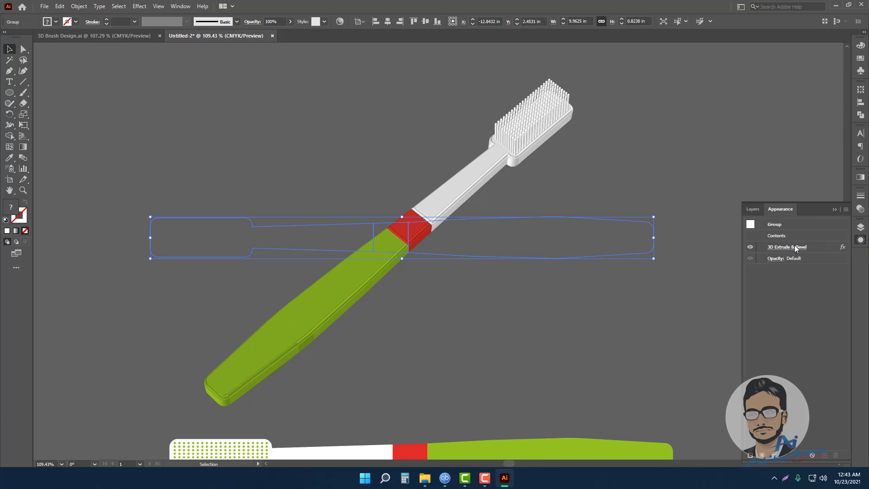
left_click(803, 246)
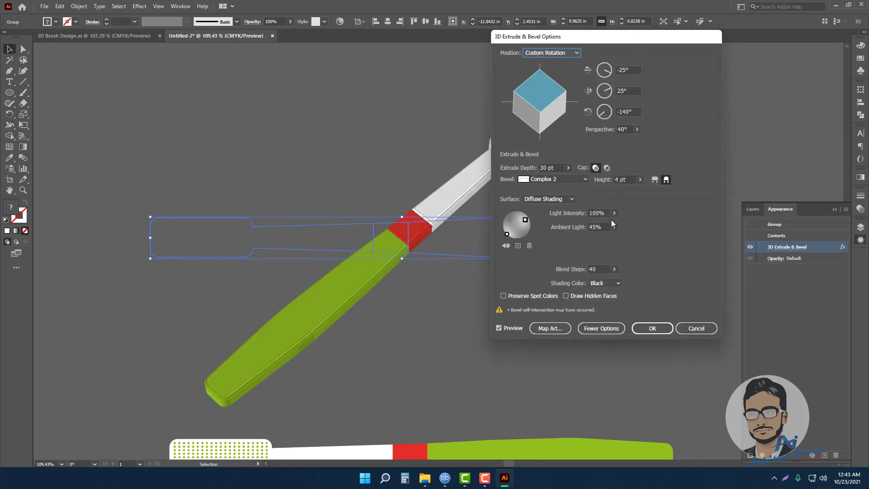
left_click(560, 332)
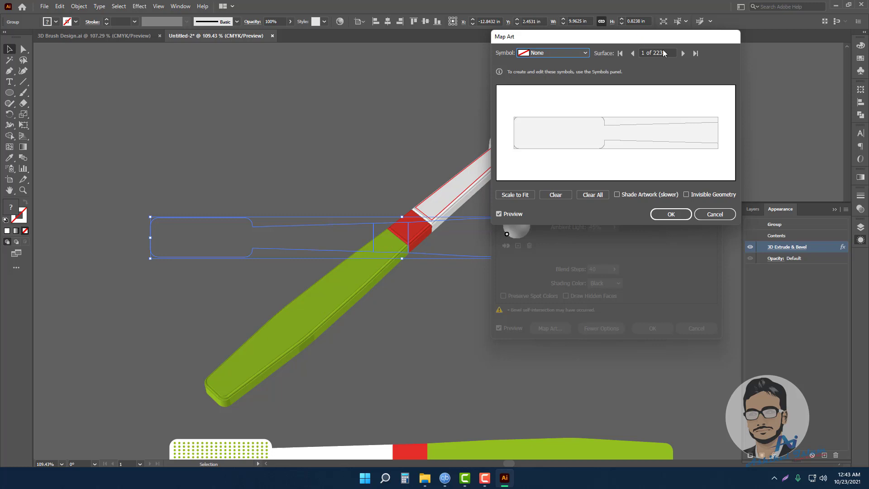
- Step one by one through the first toothbrush surfaces in Map Art
left_click_drag(639, 38, 649, 53)
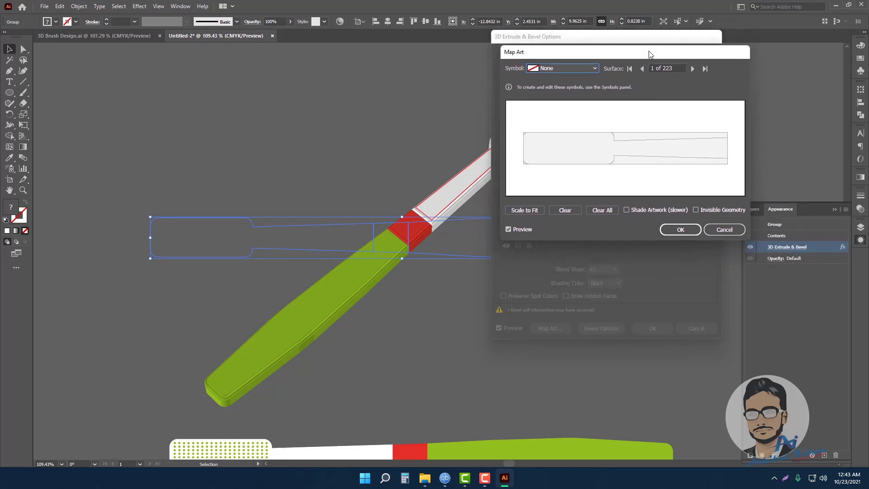
left_click(693, 68)
left_click(693, 69)
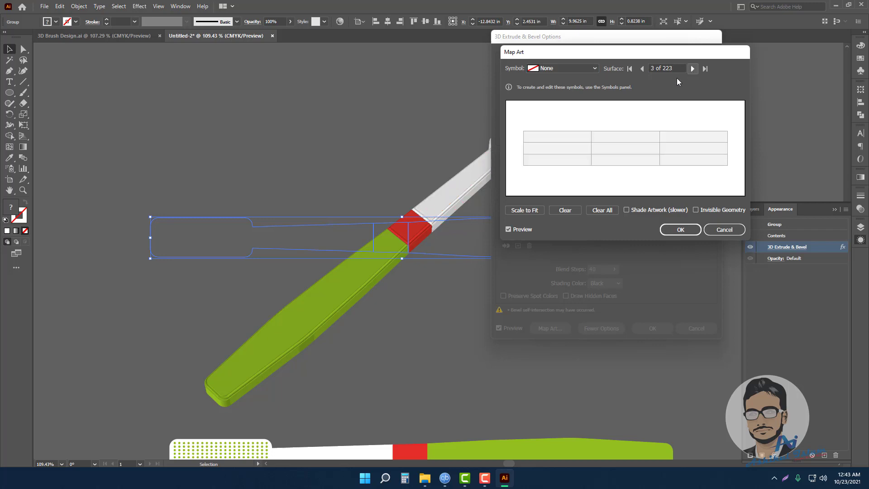
left_click(693, 69)
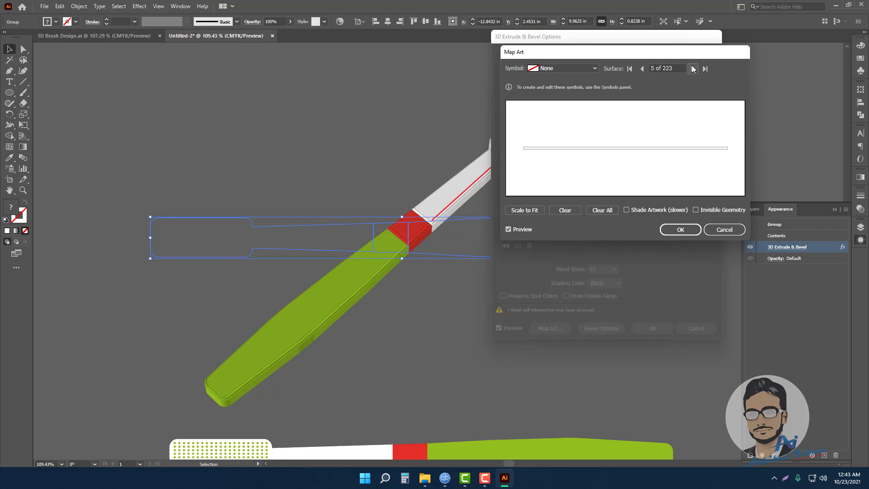
left_click(693, 69)
left_click(693, 69)
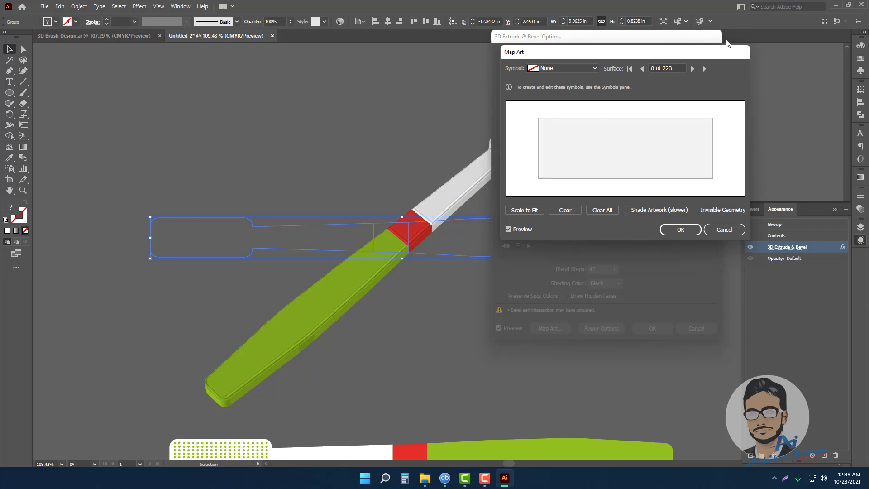
left_click(693, 68)
left_click(693, 69)
left_click(693, 69)
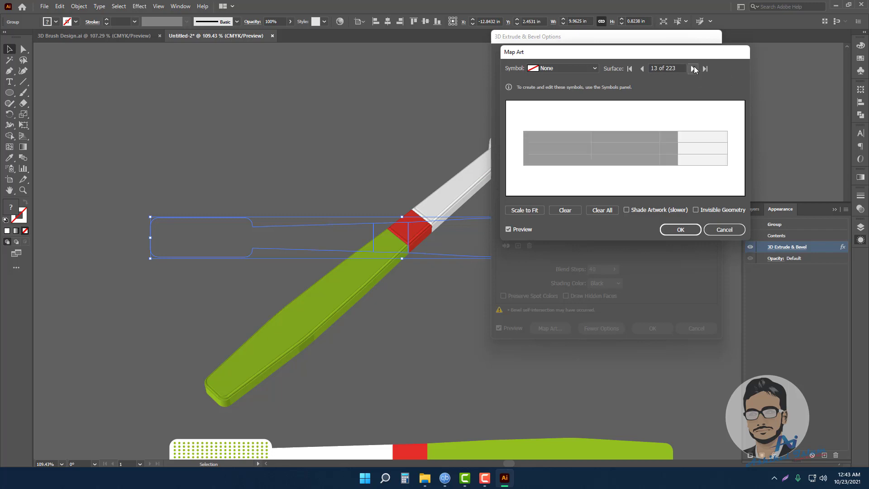
left_click(693, 68)
left_click(694, 67)
left_click(693, 68)
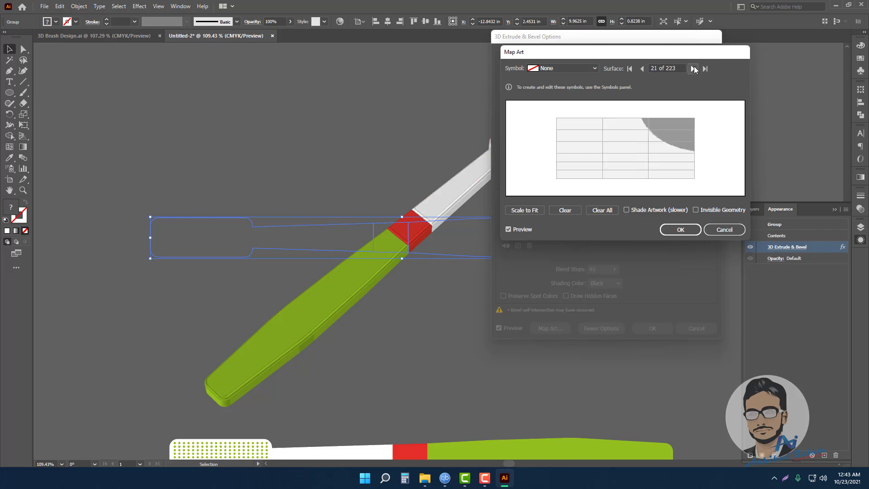
left_click(693, 68)
left_click(693, 69)
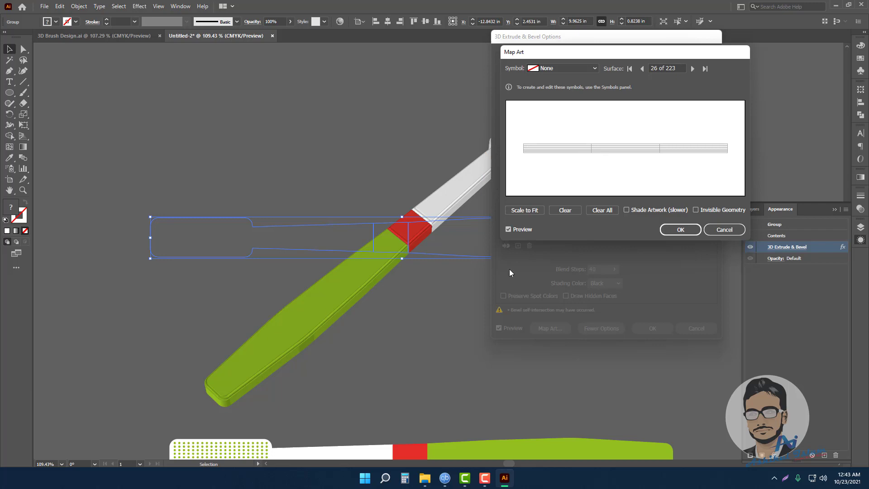
left_click(693, 69)
left_click(693, 69)
left_click(693, 69)
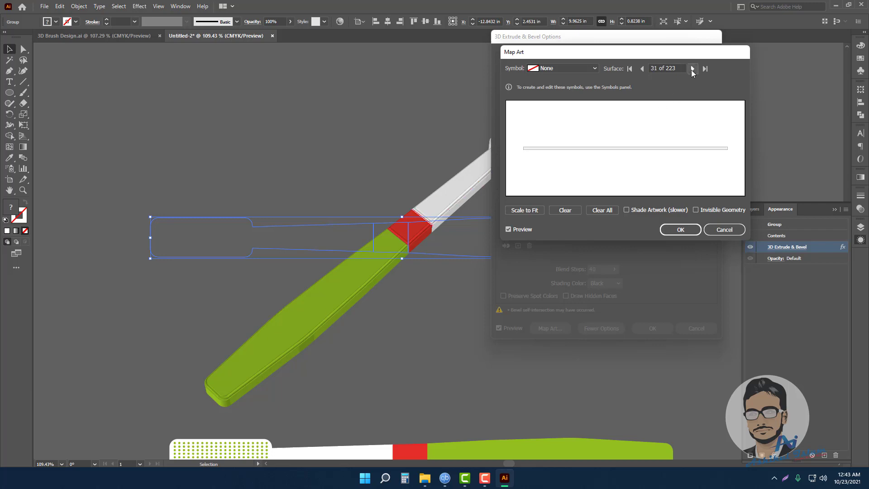
left_click(692, 69)
left_click(693, 69)
left_click(692, 69)
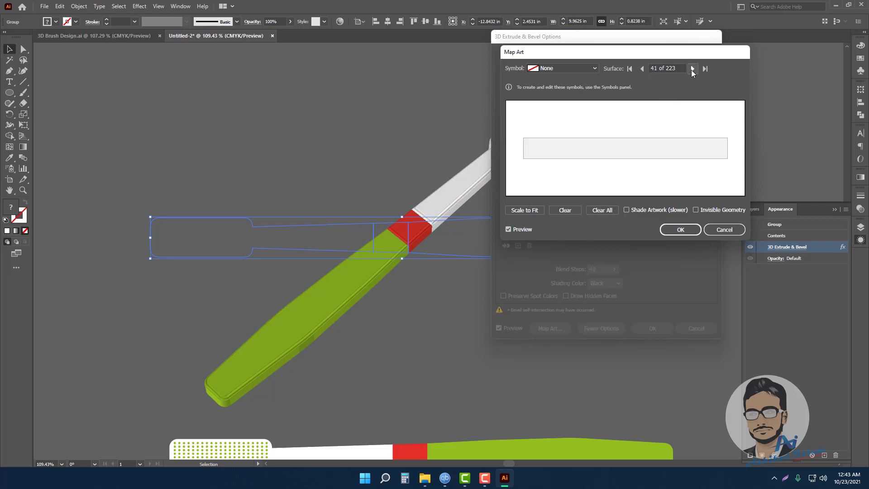
left_click(692, 69)
left_click(692, 69)
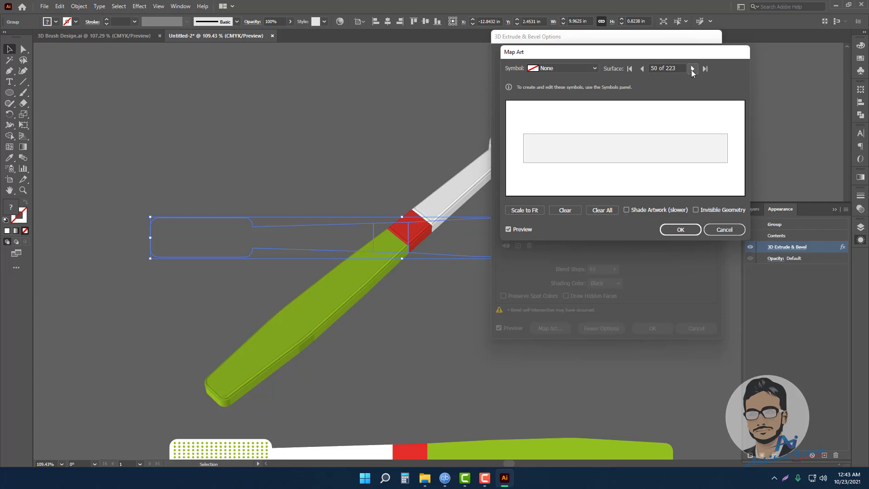
left_click(692, 68)
left_click(693, 69)
left_click(692, 68)
left_click(693, 68)
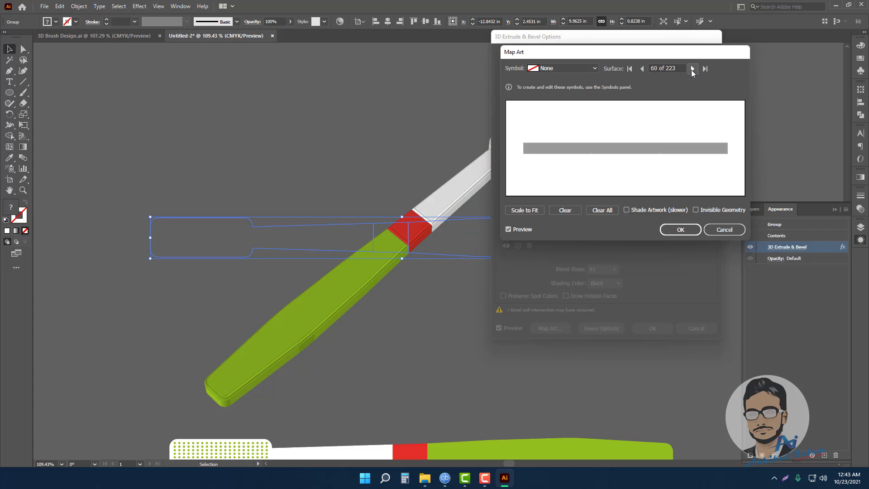
left_click(693, 69)
left_click(693, 69)
left_click(692, 69)
left_click(693, 69)
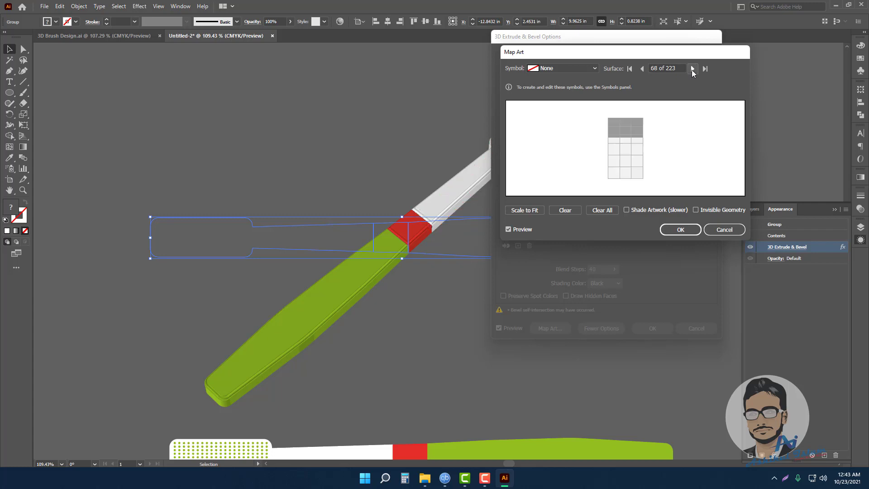
left_click(693, 69)
left_click(692, 69)
left_click(692, 69)
left_click(692, 69)
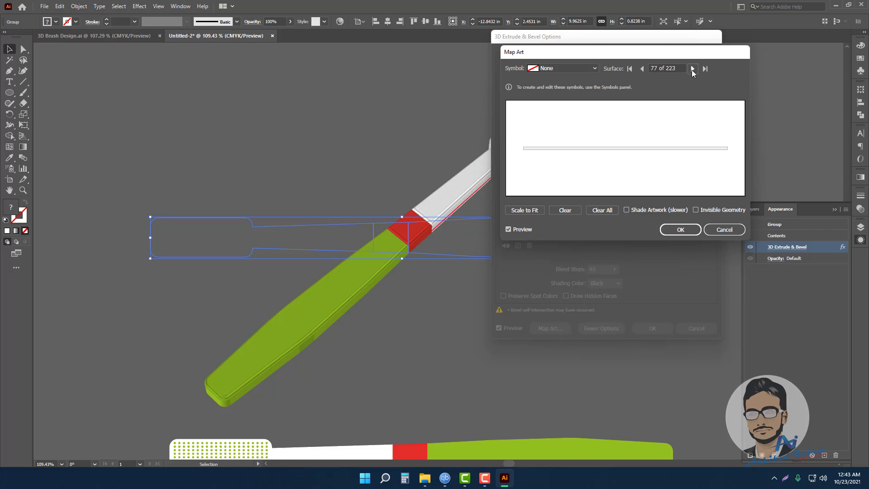
left_click(692, 68)
left_click(693, 68)
left_click(692, 69)
left_click(692, 69)
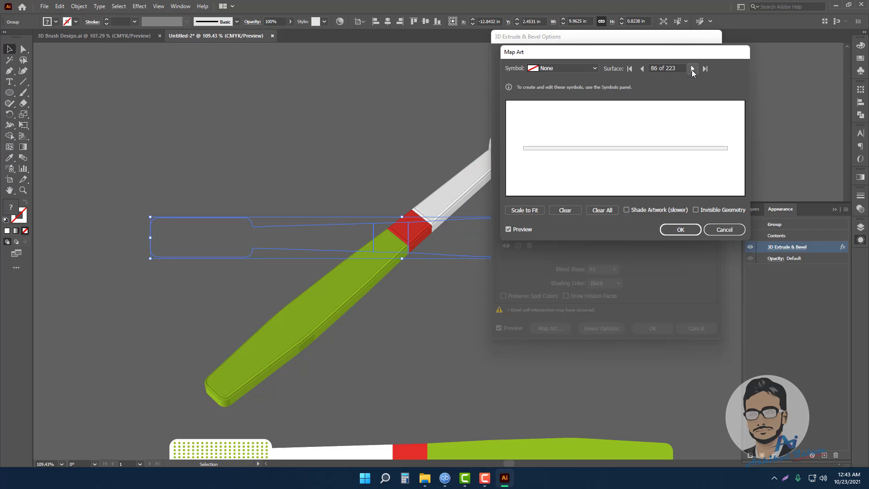
left_click(692, 69)
left_click(693, 69)
left_click(693, 68)
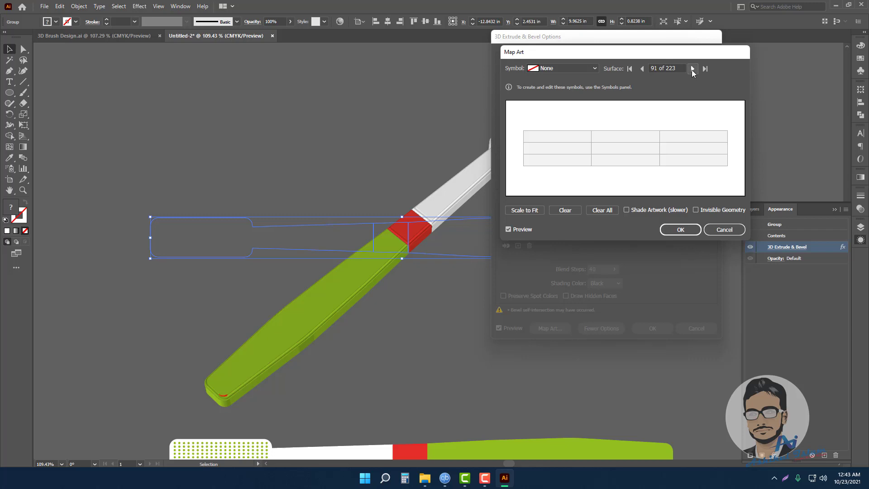
- Skip ahead through further surfaces searching for the green handle's front face
left_click(692, 69)
left_click(692, 69)
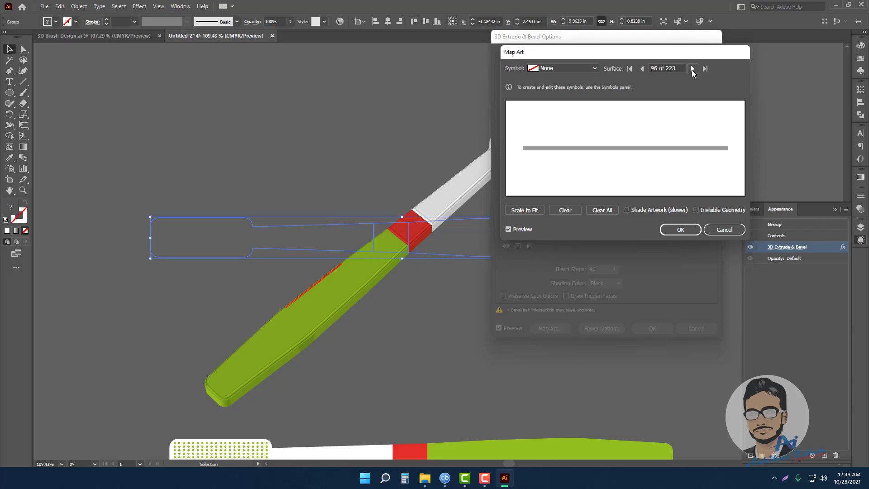
double_click(693, 68)
double_click(692, 69)
left_click(692, 69)
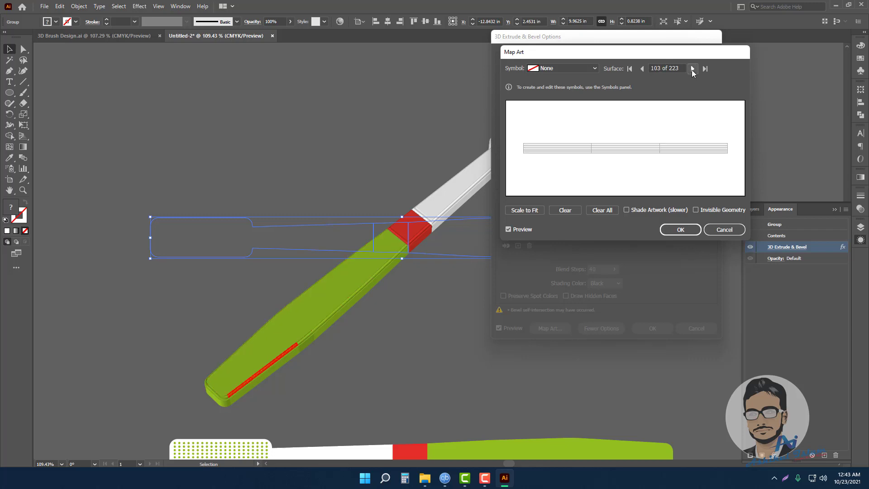
double_click(693, 69)
double_click(693, 69)
left_click(692, 69)
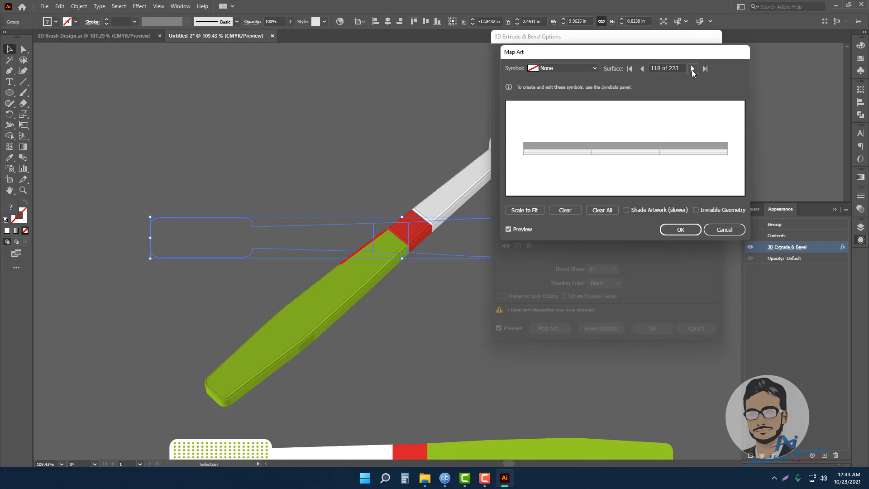
double_click(692, 69)
double_click(692, 69)
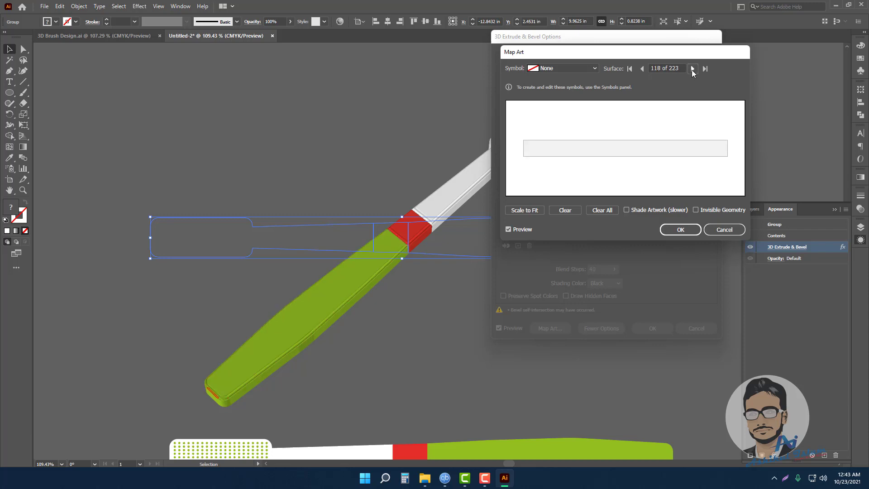
double_click(692, 69)
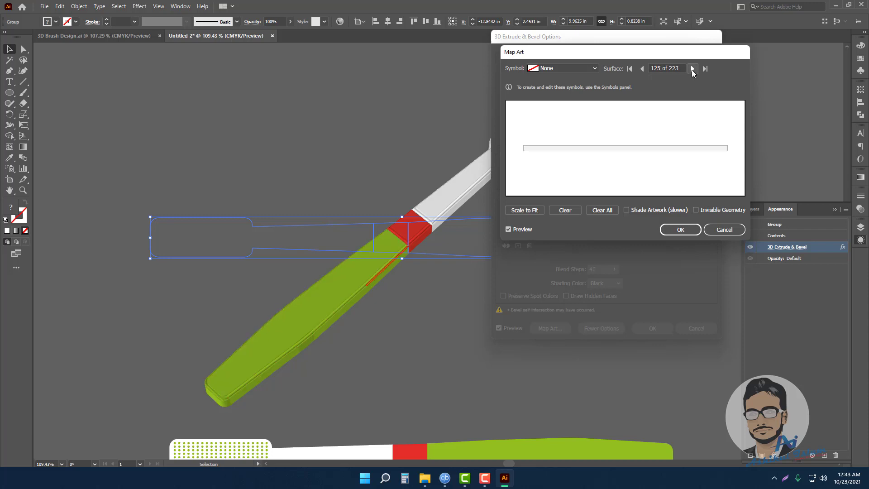
double_click(693, 69)
double_click(693, 69)
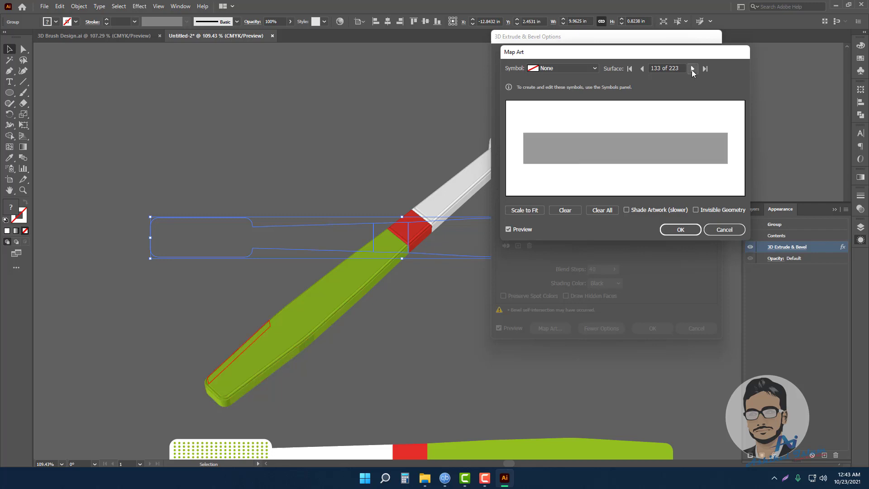
double_click(692, 69)
double_click(692, 68)
left_click(692, 69)
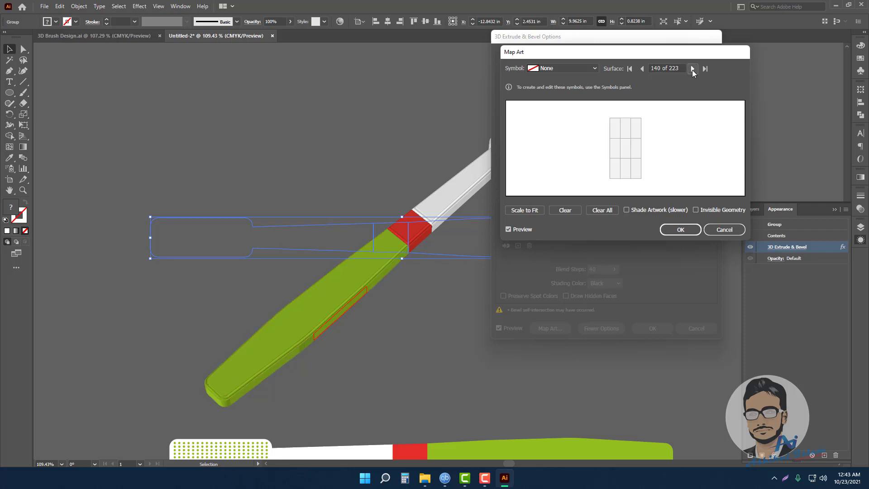
double_click(692, 69)
double_click(692, 69)
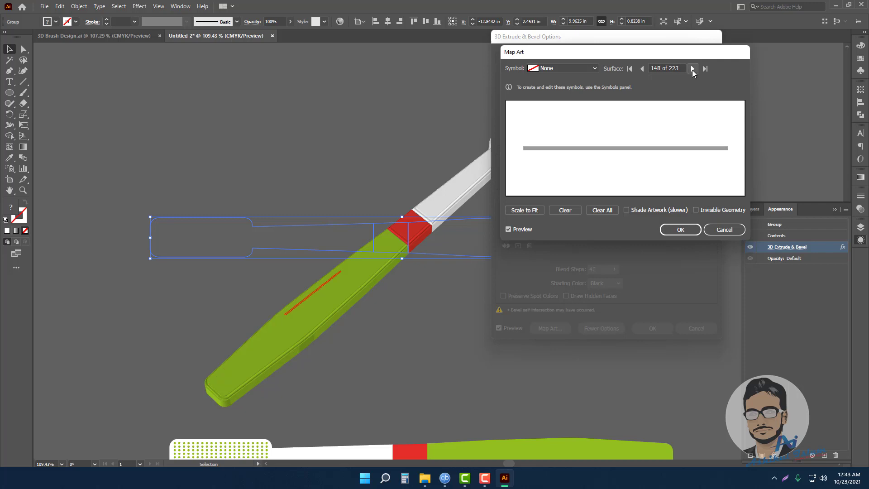
double_click(693, 69)
left_click(693, 69)
double_click(692, 69)
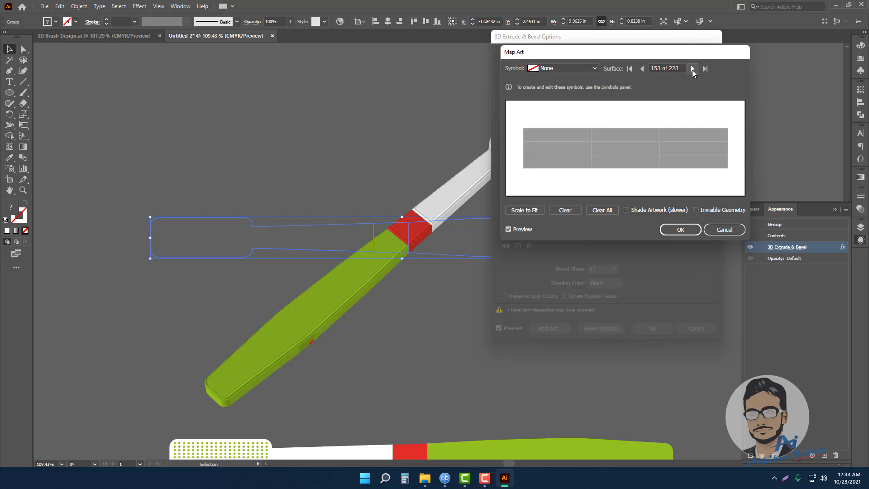
left_click(692, 69)
left_click(692, 69)
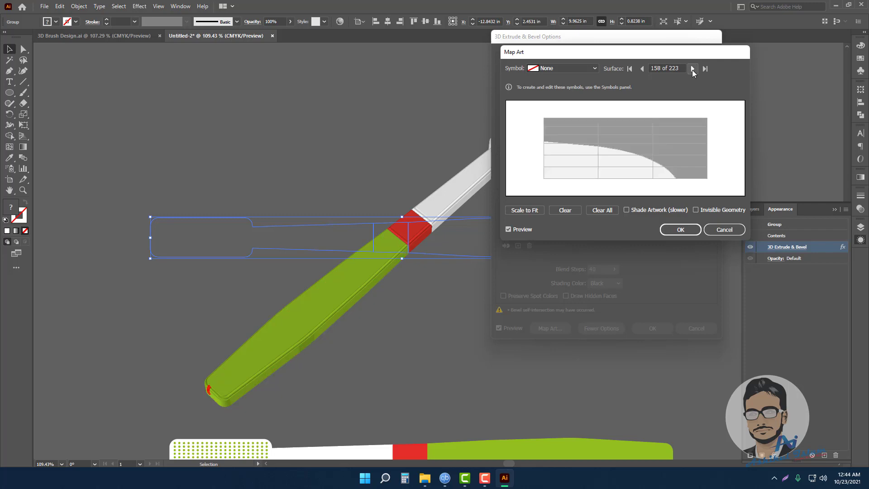
left_click(692, 68)
left_click(692, 69)
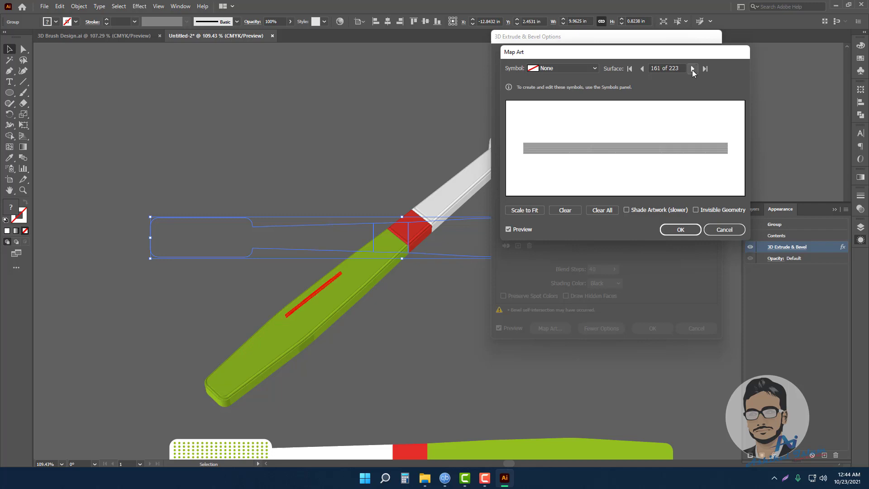
left_click(692, 69)
- Advance through the remaining surfaces of 223, wrapping back to surface 2
left_click(692, 69)
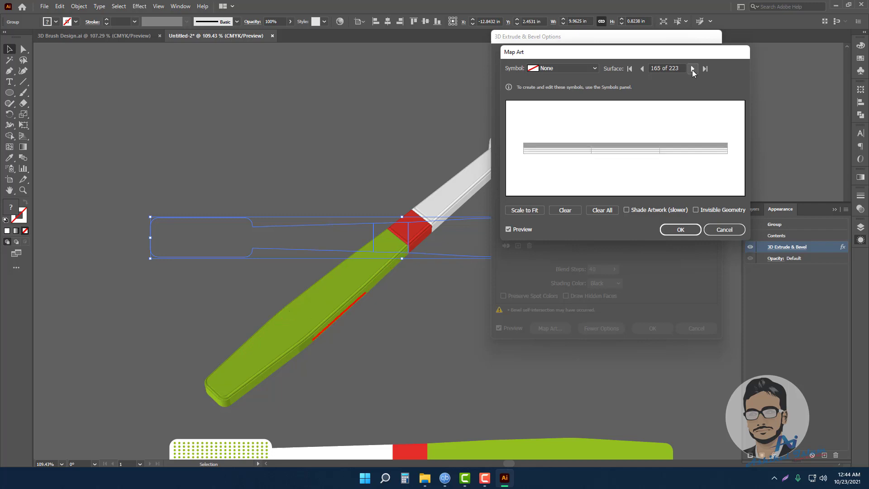
left_click(692, 69)
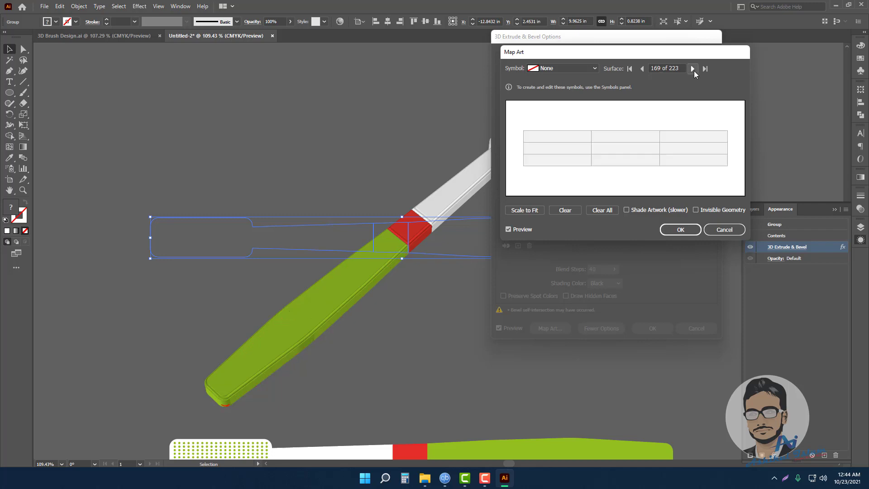
left_click(693, 69)
left_click(694, 71)
left_click(694, 70)
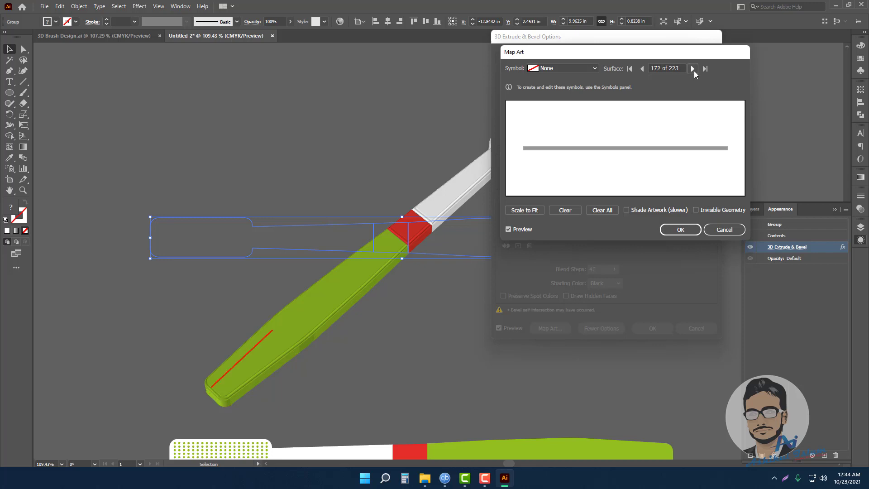
left_click(694, 70)
left_click(694, 71)
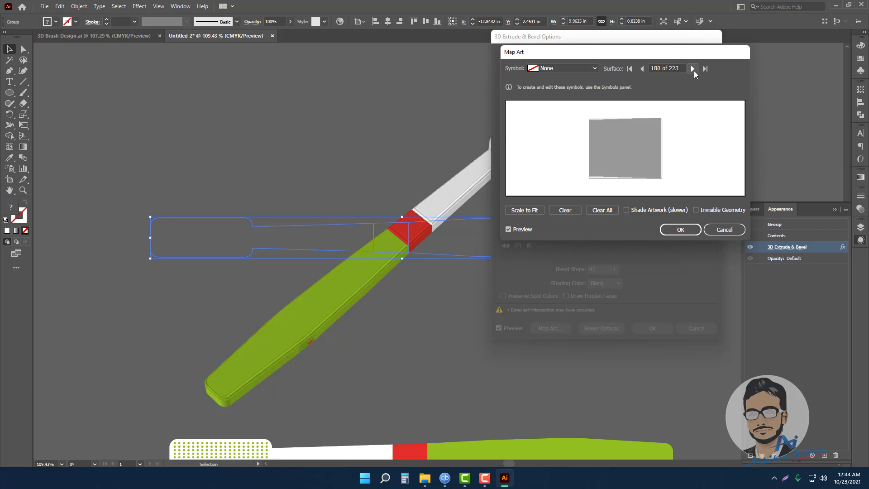
left_click(694, 71)
left_click(693, 71)
left_click(694, 70)
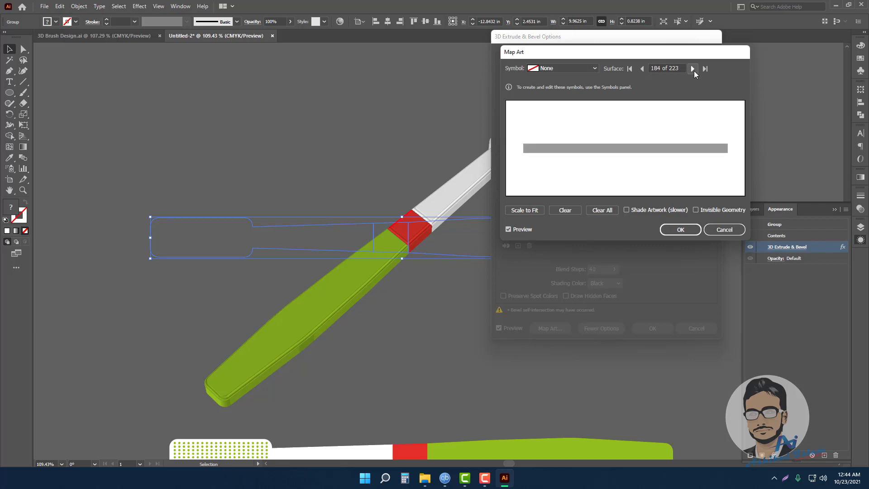
left_click(694, 71)
left_click(694, 70)
double_click(694, 70)
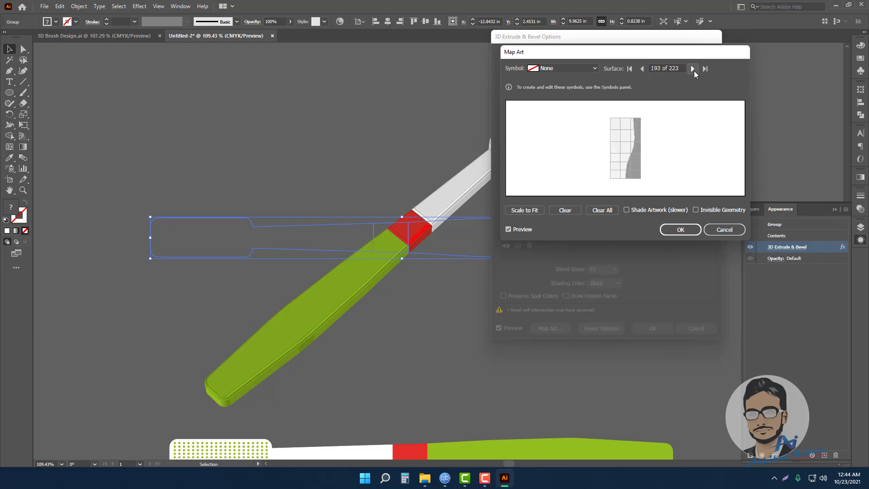
double_click(694, 70)
left_click(694, 70)
double_click(694, 71)
double_click(694, 70)
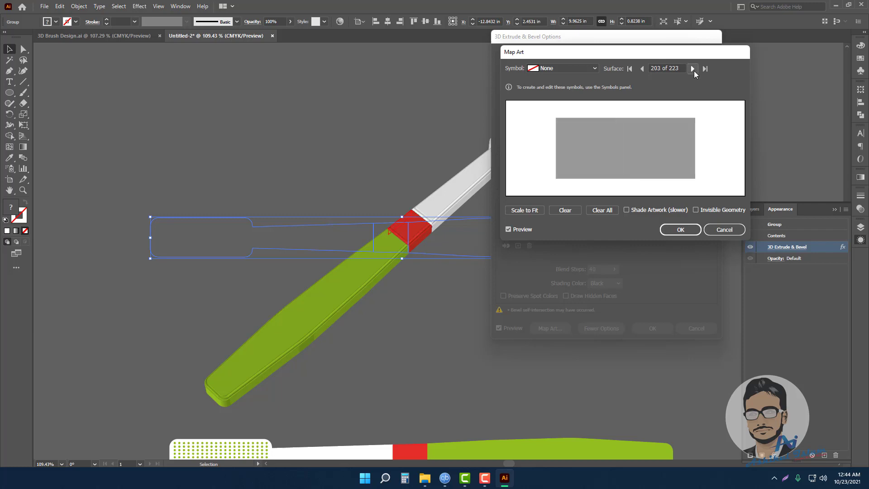
double_click(694, 71)
double_click(694, 71)
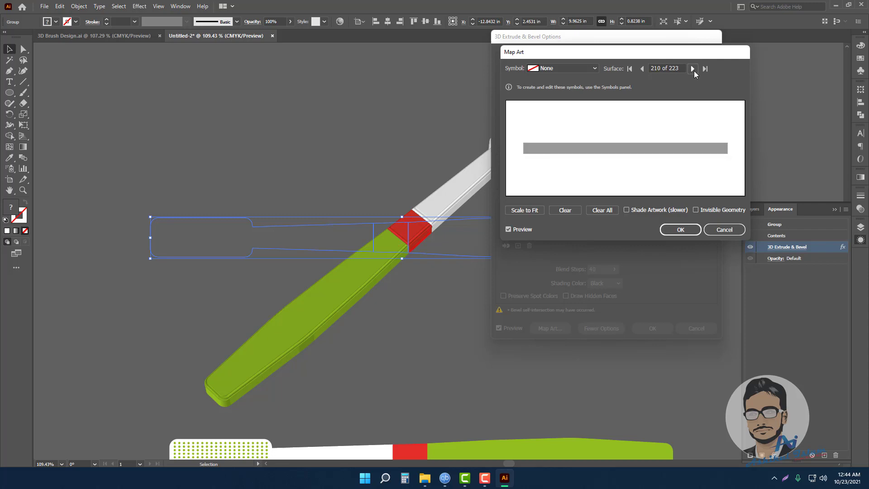
double_click(694, 71)
double_click(694, 70)
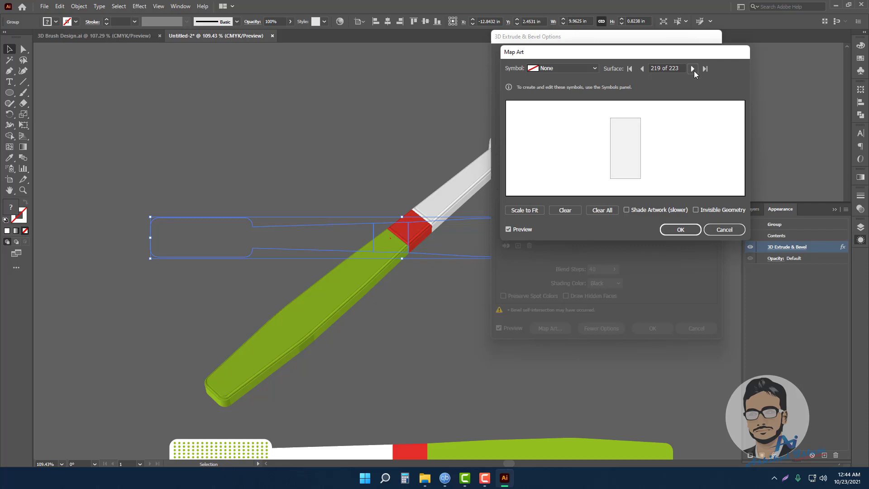
double_click(694, 71)
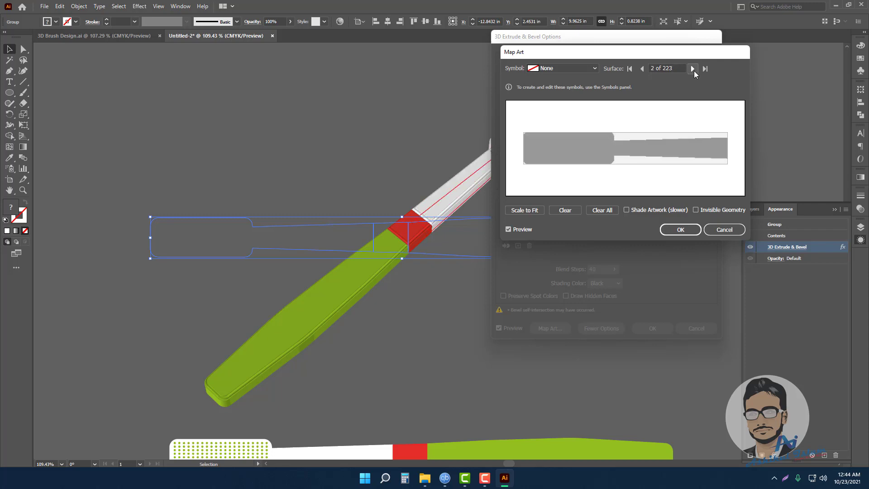
- Step back a few surfaces, then jump directly to surface 100
double_click(641, 69)
double_click(641, 71)
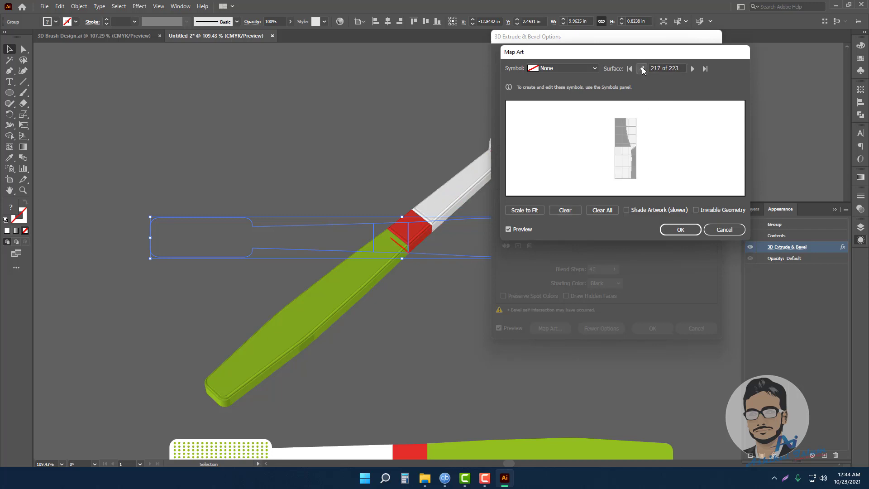
left_click(641, 71)
double_click(663, 68)
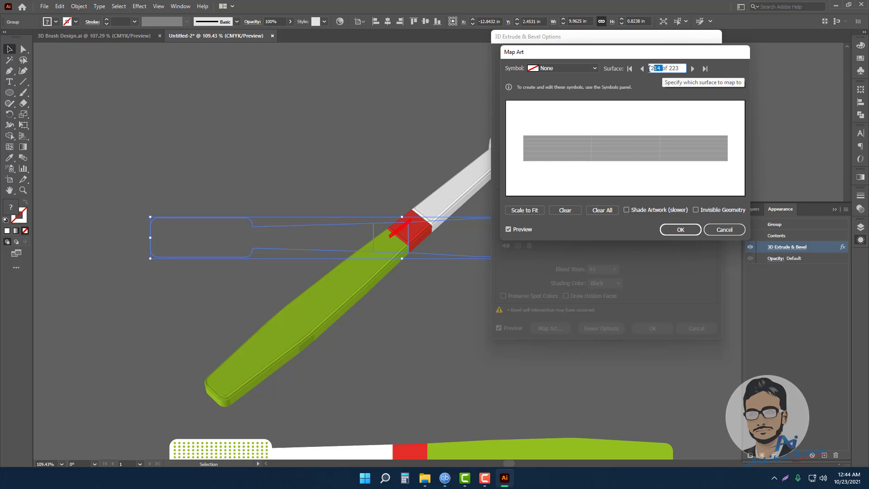
type("100")
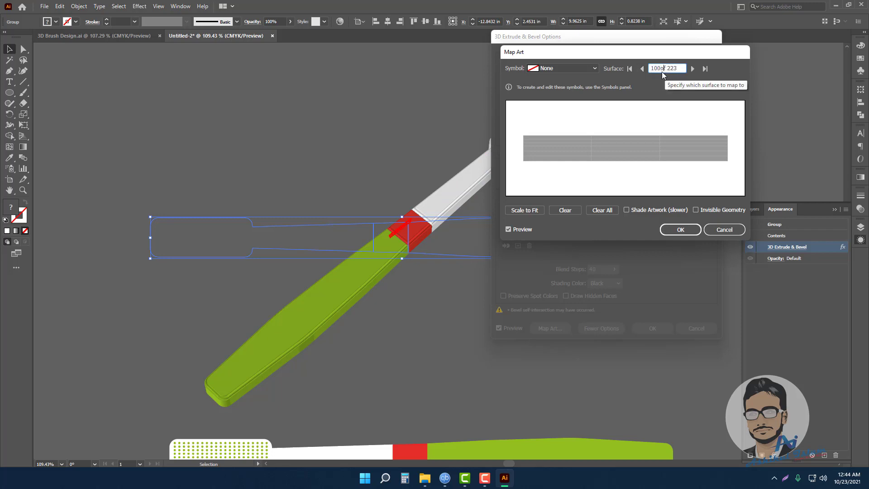
- Step back to surface 88 of 223, the green handle's top face, and list symbols
left_click(642, 69)
double_click(642, 69)
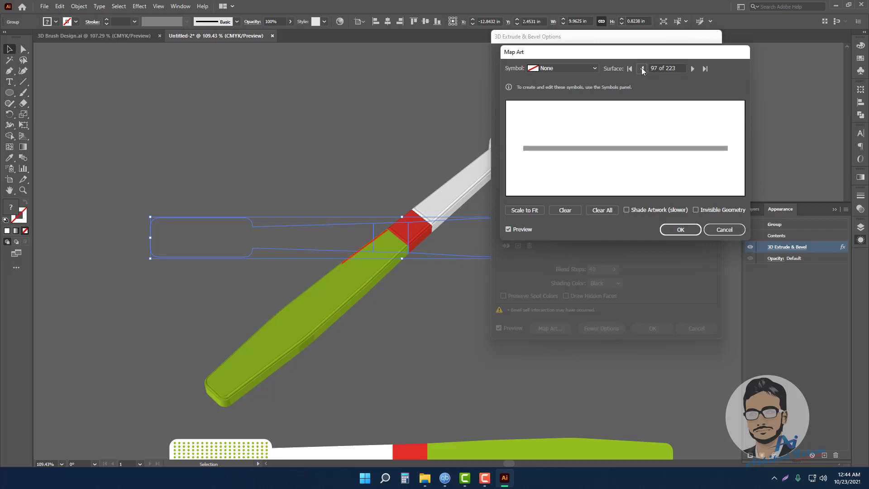
left_click(642, 68)
left_click(642, 69)
left_click(642, 69)
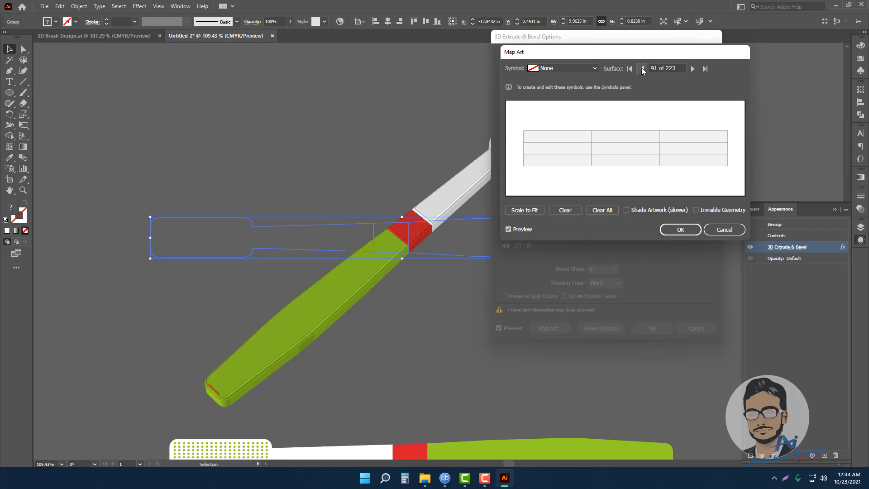
left_click(641, 68)
left_click(642, 68)
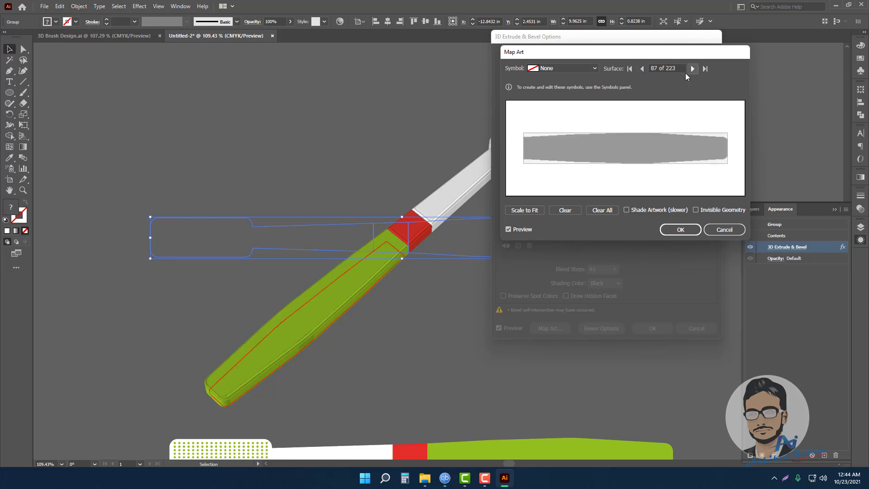
left_click(691, 68)
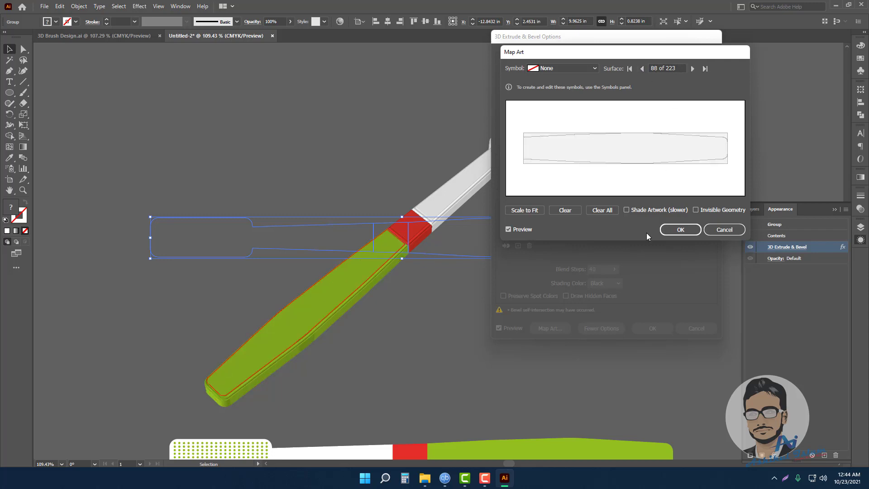
left_click(575, 69)
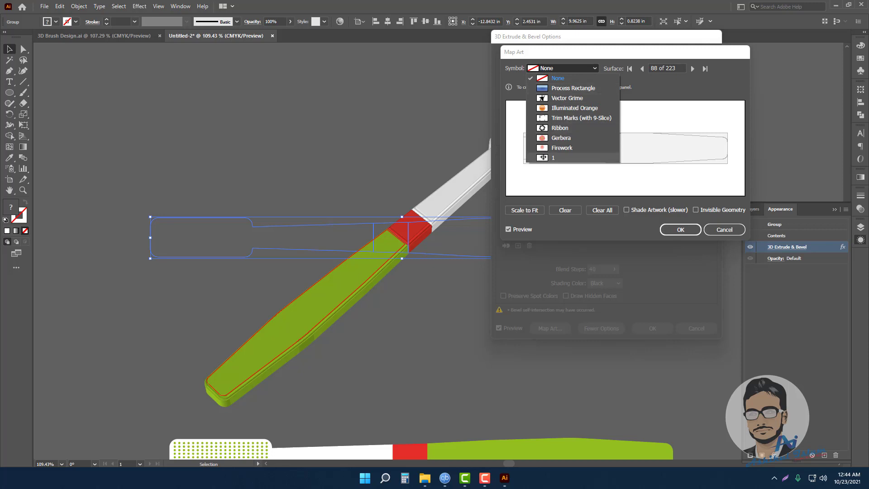
- Map symbol 1 onto surface 88, rotated 180°, shrunk and centred, then apply the 3D effect
left_click(544, 157)
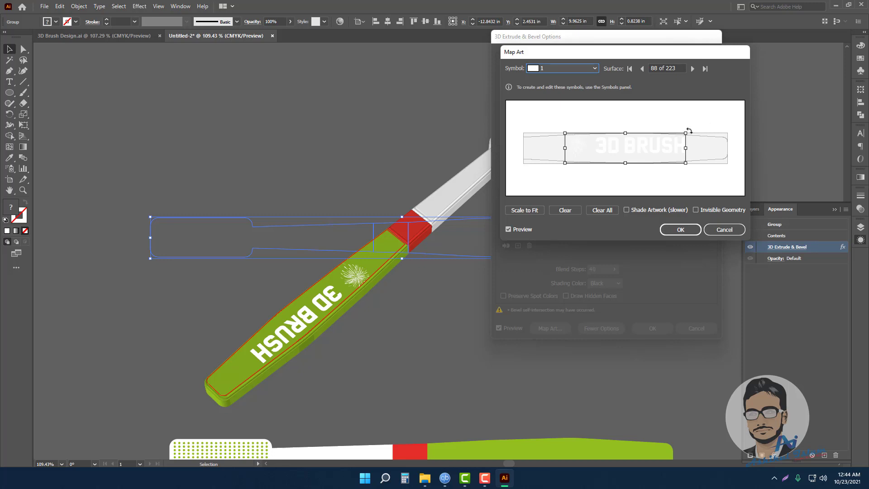
left_click_drag(688, 131, 588, 164)
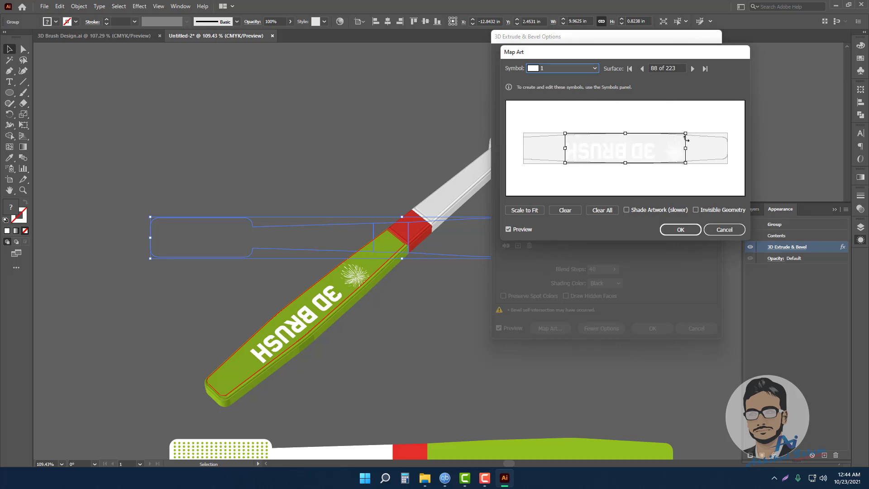
mouse_move(685, 134)
left_mouse_down()
mouse_move(646, 154)
mouse_move(582, 146)
left_mouse_up()
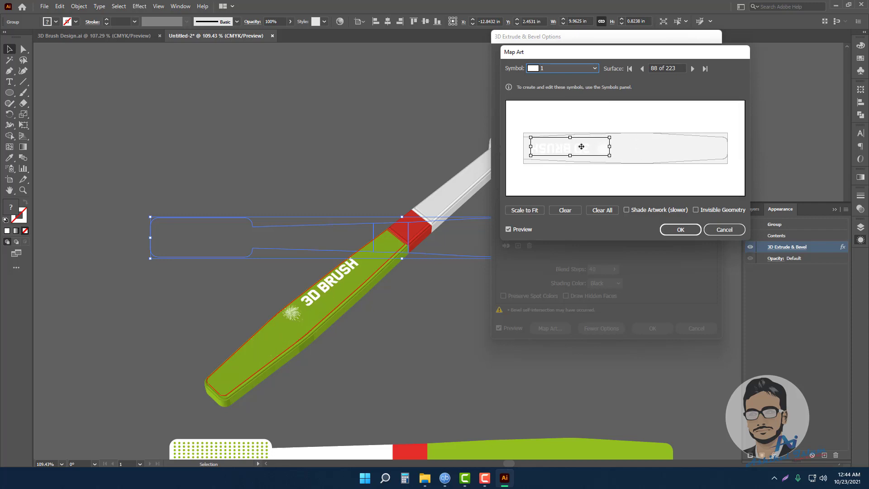
left_click_drag(585, 162, 654, 156)
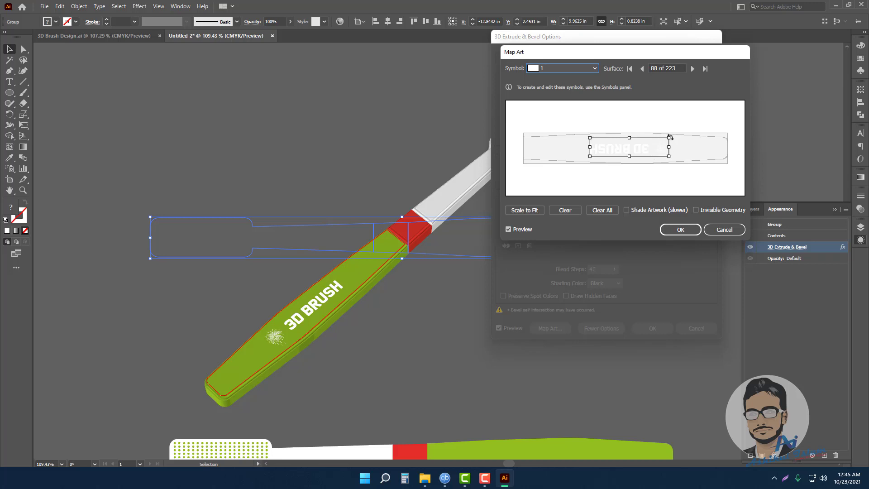
left_click(674, 230)
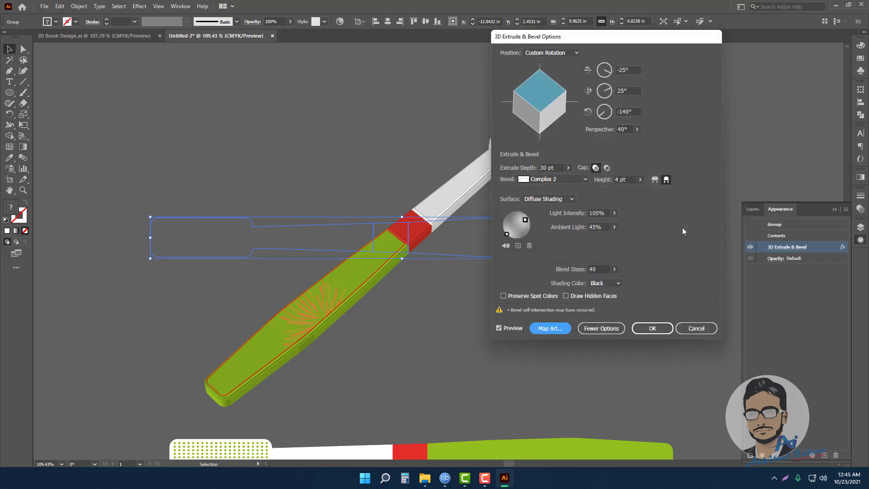
left_click(652, 328)
left_click(497, 333)
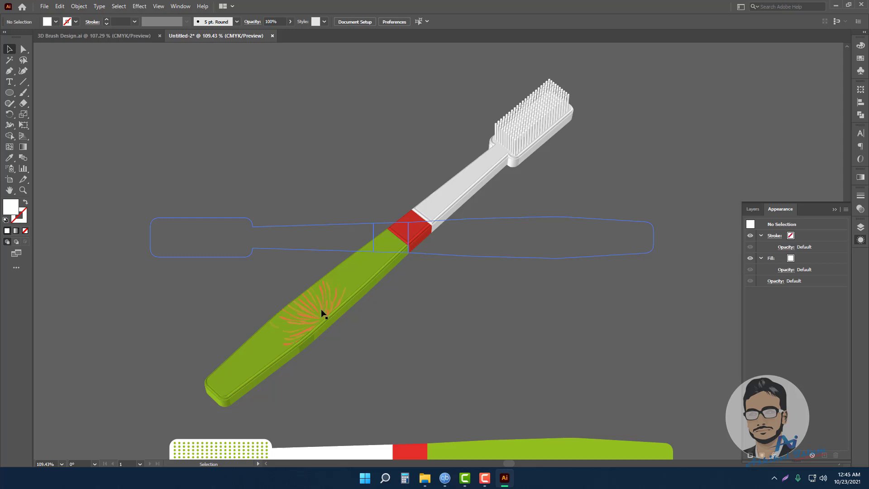
- Reopen the toothbrush's 3D Extrude & Bevel Map Art on handle surface 88
left_click(320, 314)
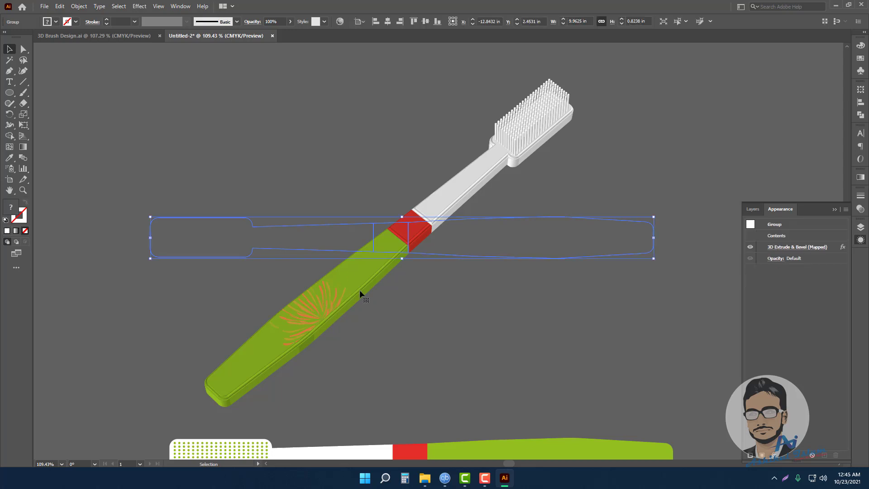
left_click(787, 248)
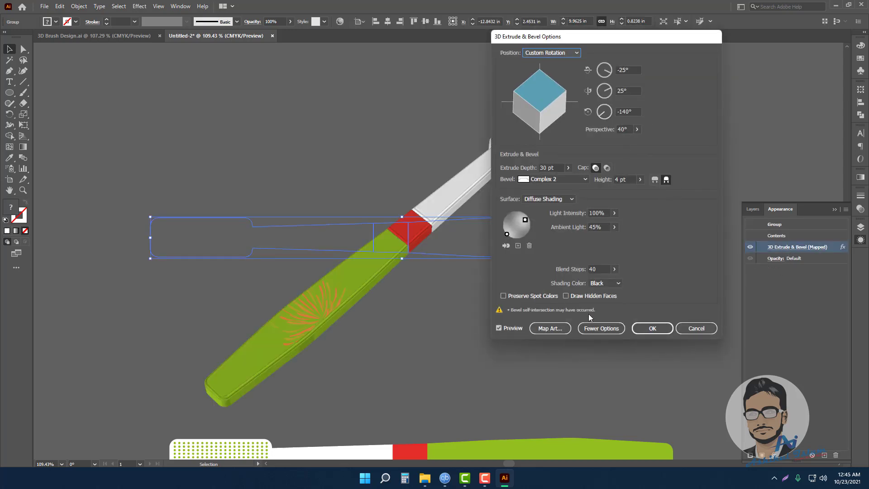
left_click(551, 329)
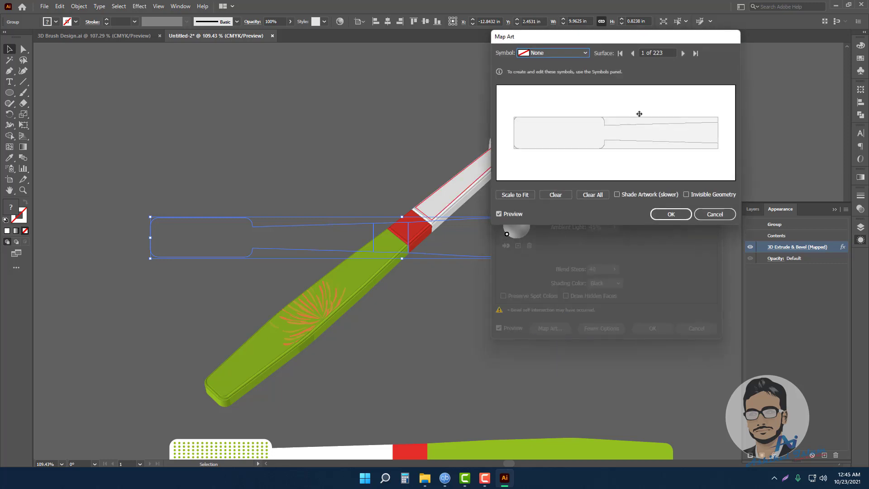
left_click(643, 53)
type("88")
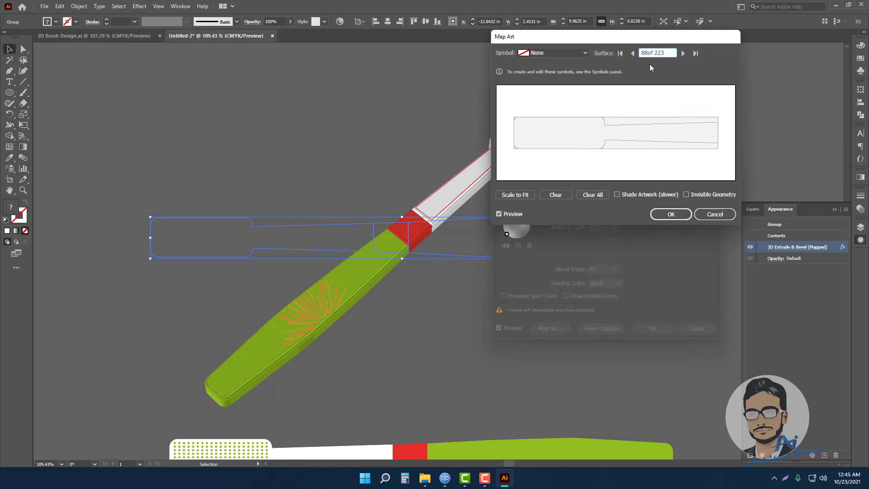
left_click(632, 53)
left_click(683, 52)
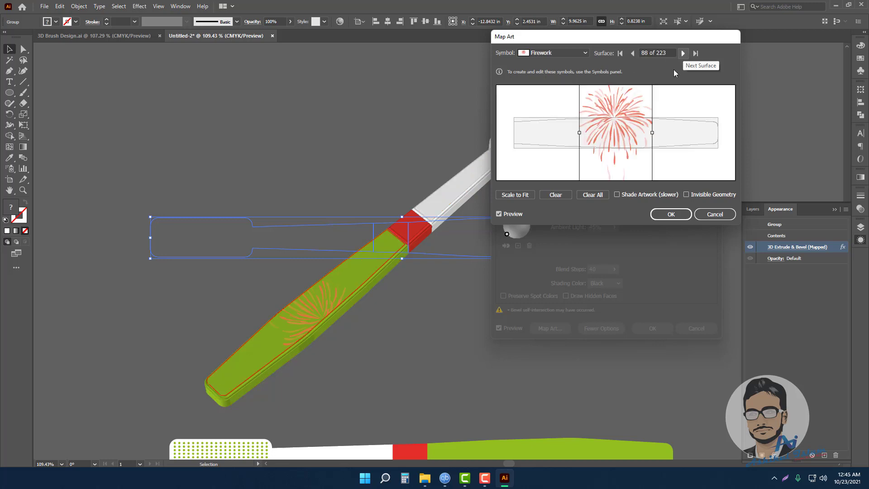
- Map the 3D BRUSH symbol onto the handle, tilting it slightly and shrinking it
left_click(556, 53)
left_click(556, 138)
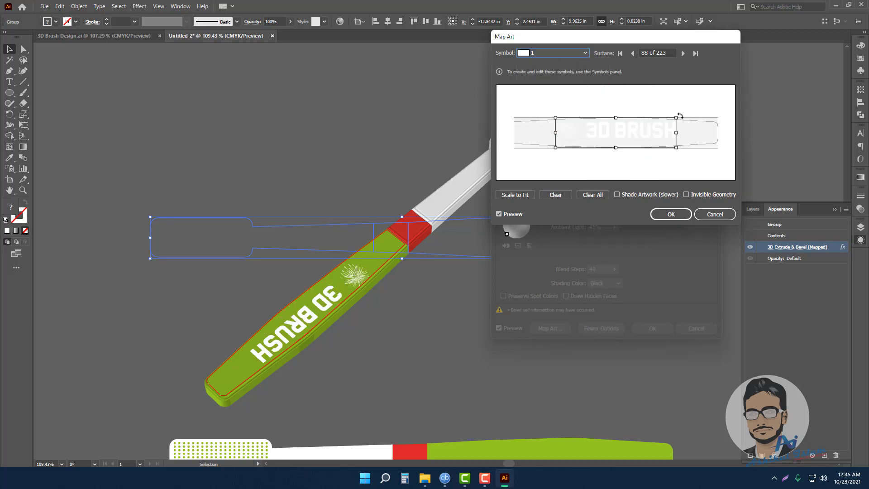
left_click_drag(674, 118, 646, 126)
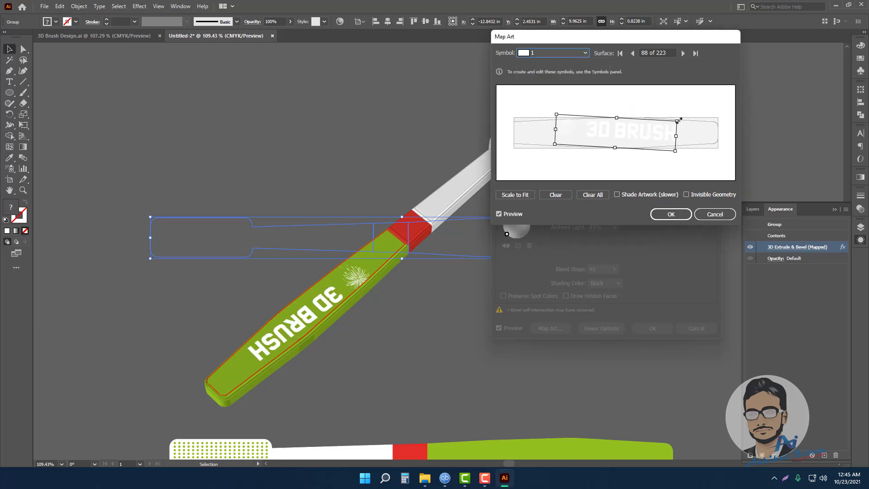
left_click_drag(678, 121, 646, 124)
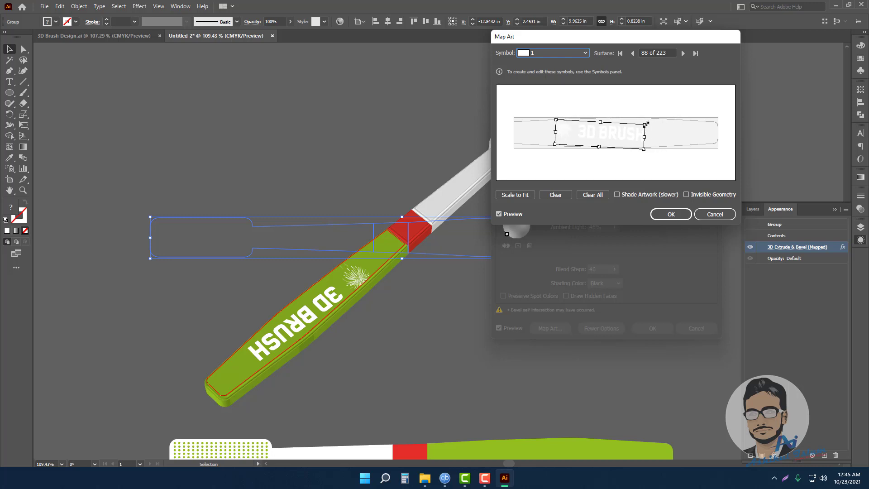
- Clear the mapping, remap symbol 1 smaller and rotated 180°, and apply both dialogs
left_click(541, 53)
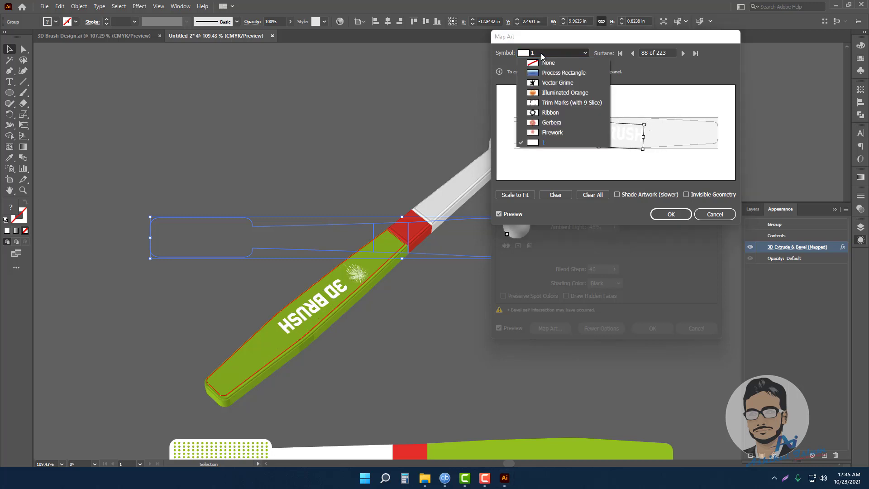
left_click(575, 213)
left_click(598, 200)
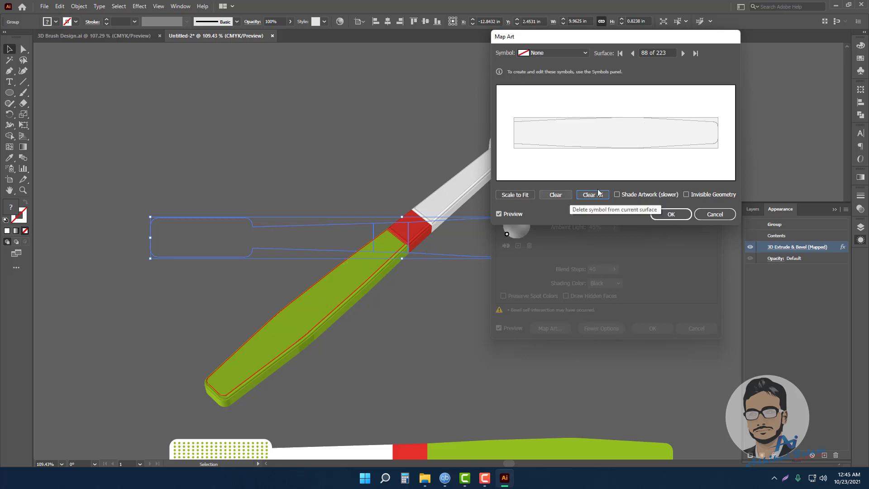
left_click(542, 53)
left_click(548, 142)
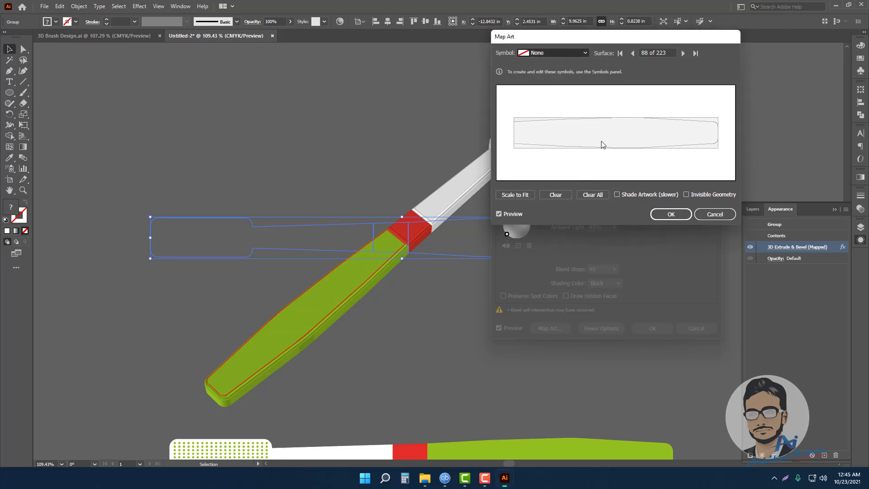
left_click_drag(677, 118, 583, 134)
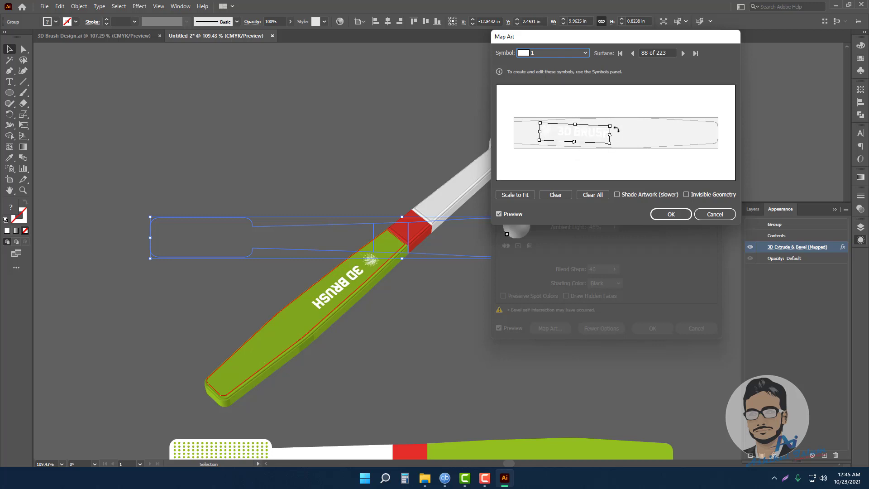
mouse_move(615, 122)
left_mouse_down()
mouse_move(525, 136)
mouse_move(555, 134)
left_mouse_up()
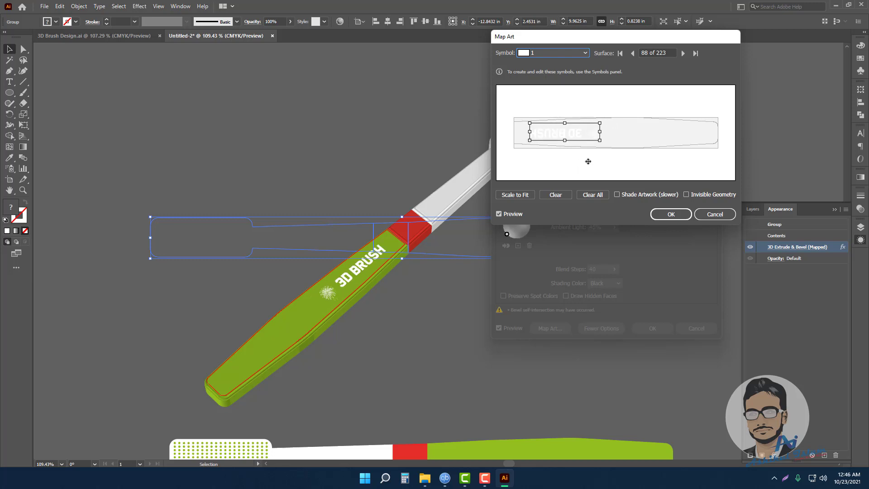
left_click(678, 215)
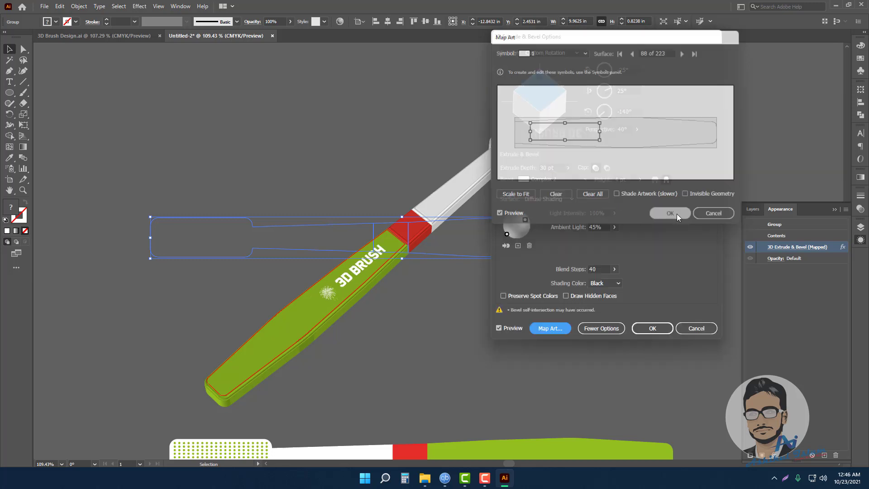
left_click(654, 329)
- Zoom out and move the flat toothbrush lower on the artboard
left_click(491, 337)
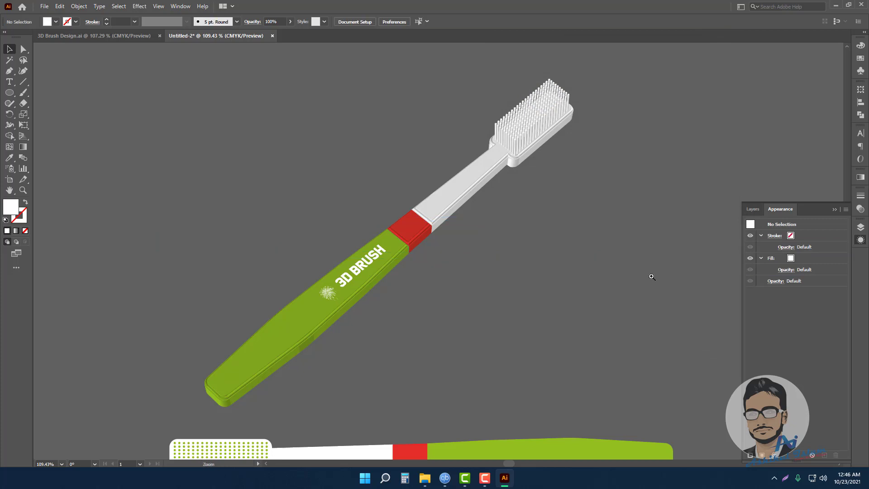
scroll(650, 273, "down", 3)
left_click_drag(657, 336, 629, 289)
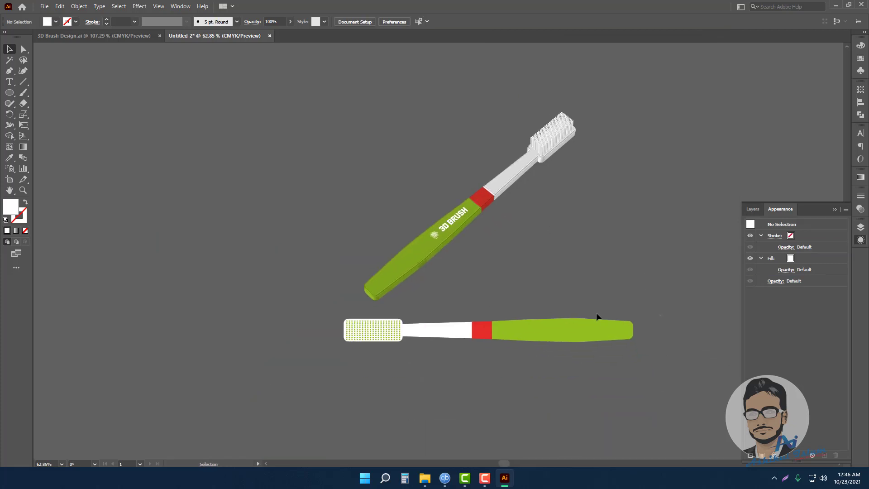
left_click(502, 339)
left_click_drag(562, 341, 561, 367)
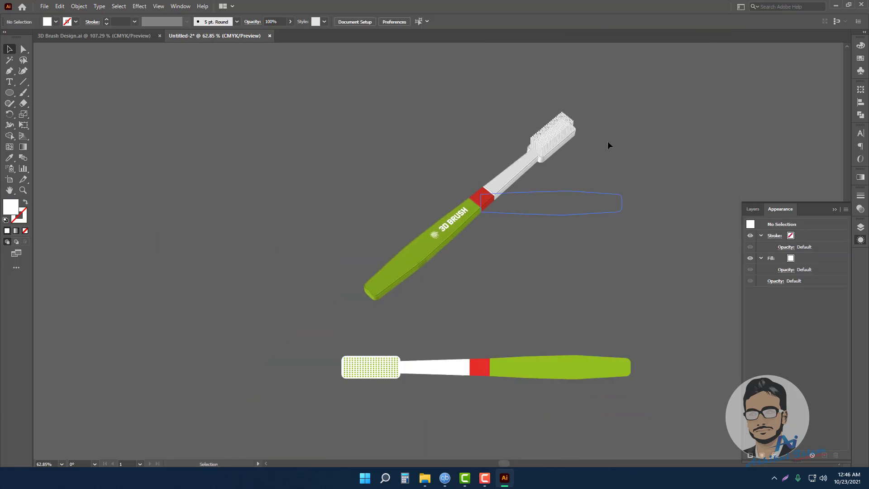
- Duplicate the 3D toothbrush group to the left of the original
left_click(590, 159)
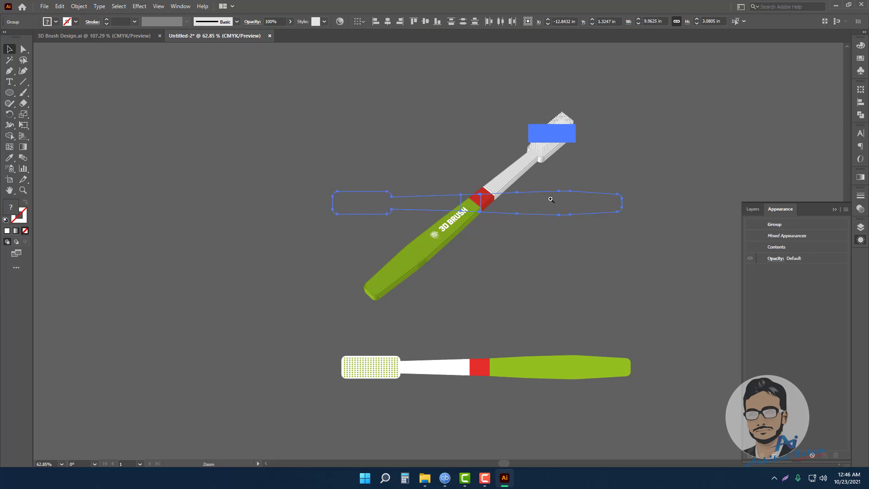
scroll(518, 180, "up", 1, "alt")
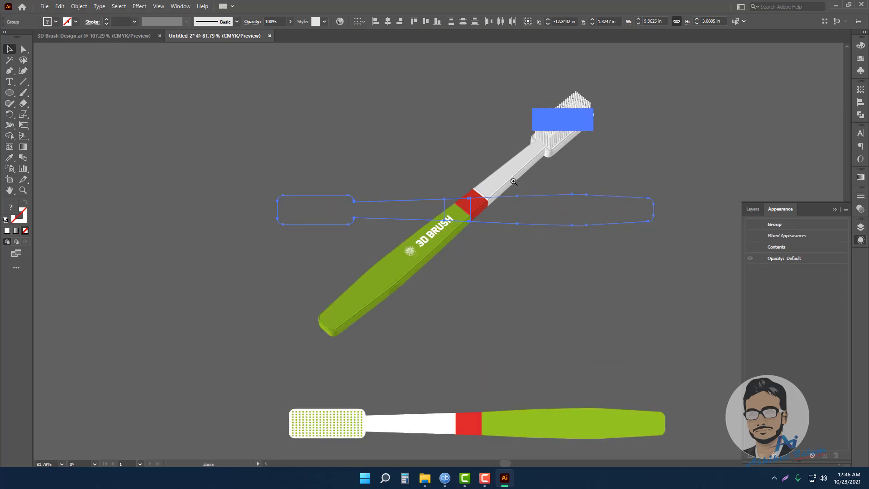
scroll(557, 179, "down", 1, "alt")
mouse_move(584, 171)
left_mouse_down()
mouse_move(563, 165)
mouse_move(653, 165)
left_mouse_up()
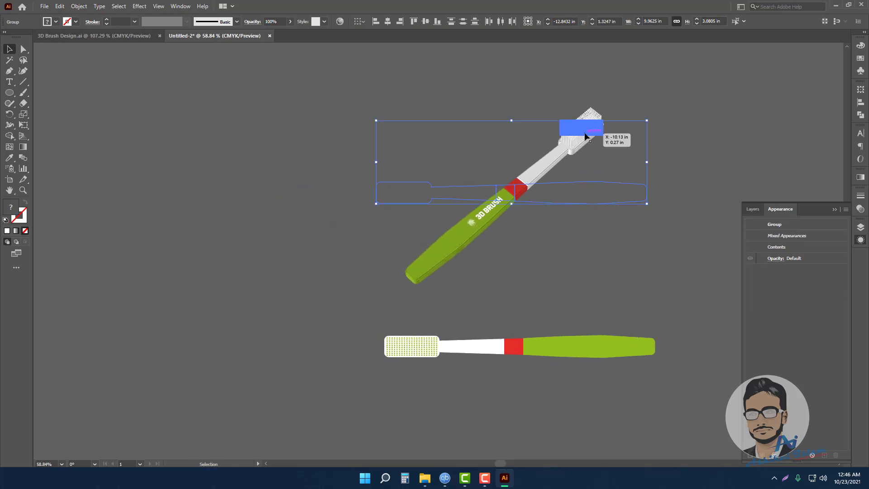
left_click_drag(400, 130, 350, 130)
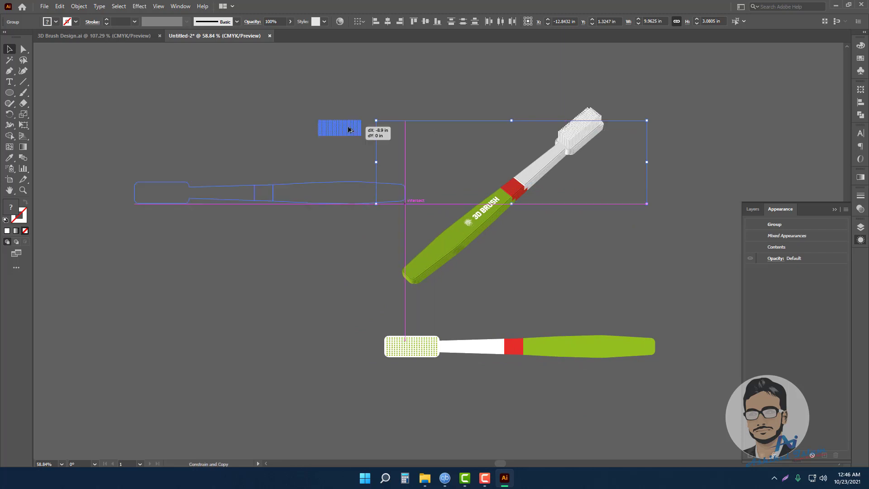
left_click_drag(349, 130, 349, 130)
left_click(289, 266)
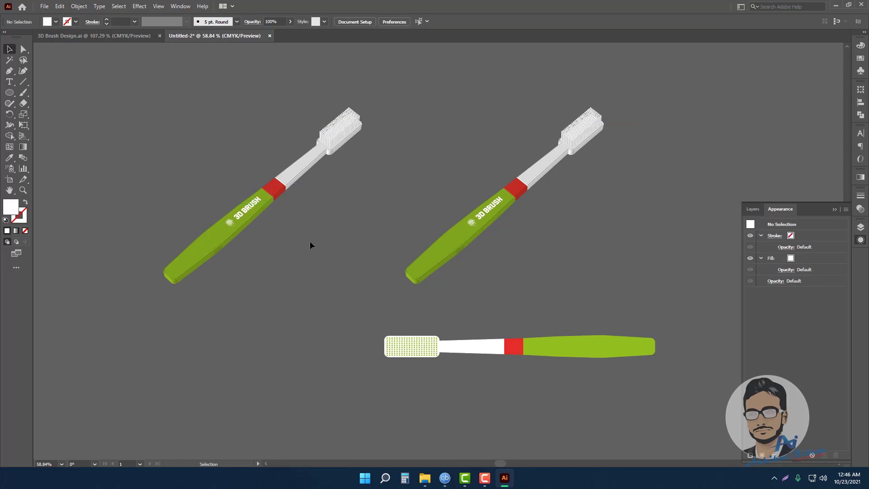
scroll(316, 201, "up", 1)
- Colour the left toothbrush's handle path blue using Direct Selection
key("a")
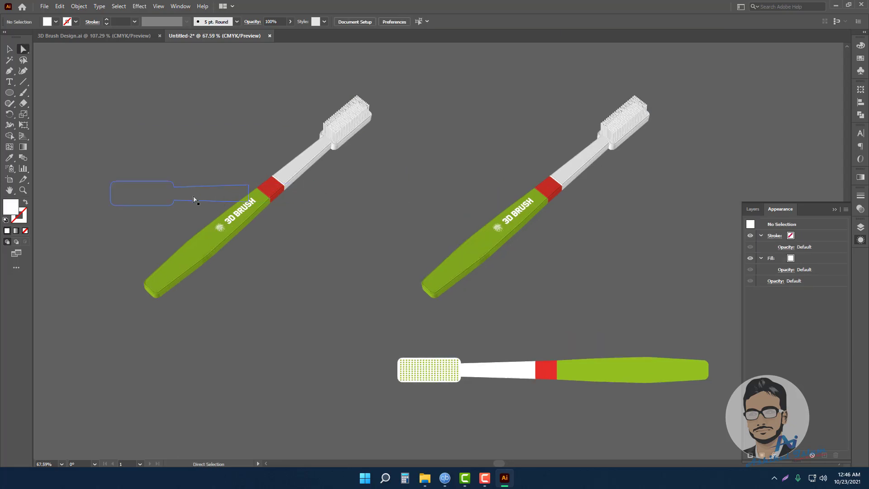
left_click_drag(194, 196, 387, 193)
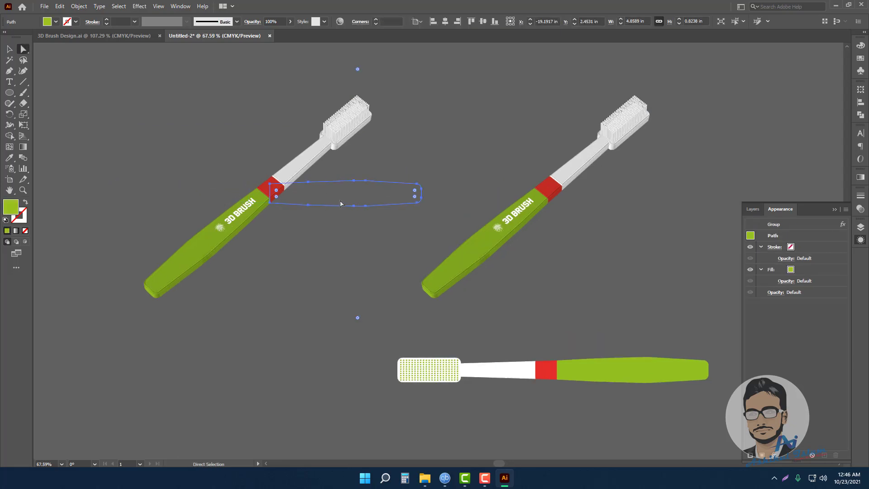
left_click(860, 58)
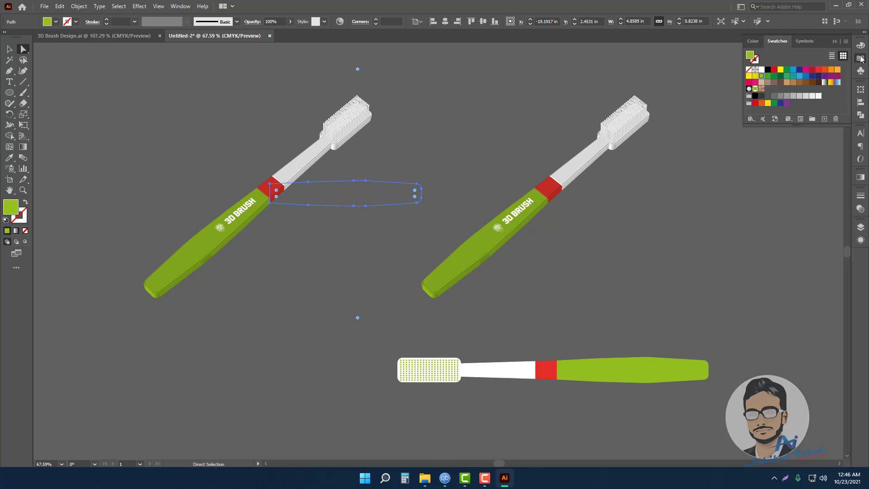
left_click(799, 77)
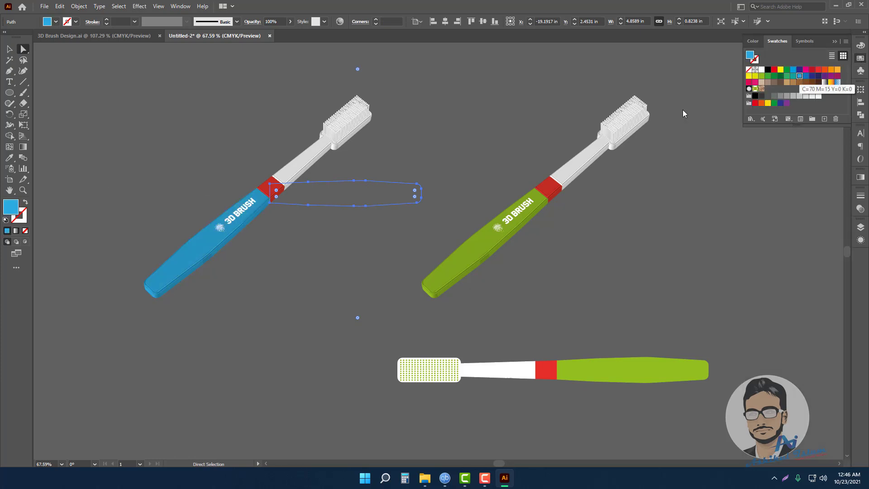
- Change the left toothbrush's red band to green
left_click(261, 198)
left_click(780, 70)
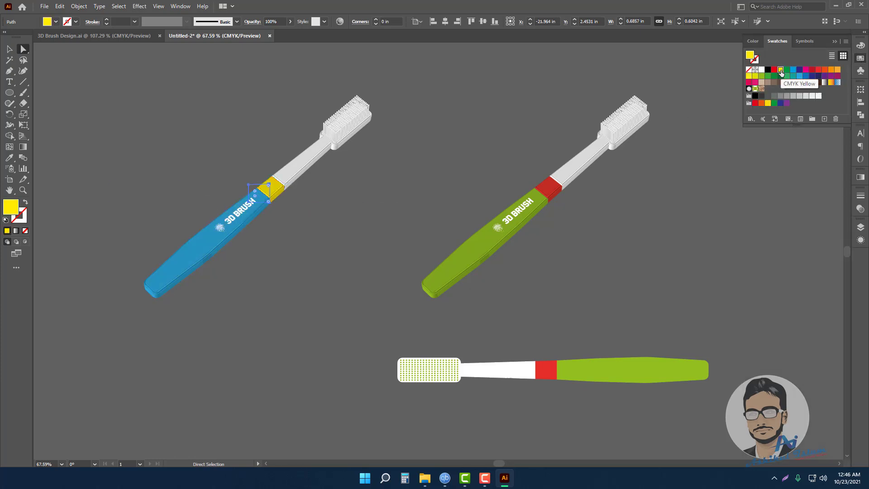
left_click(756, 76)
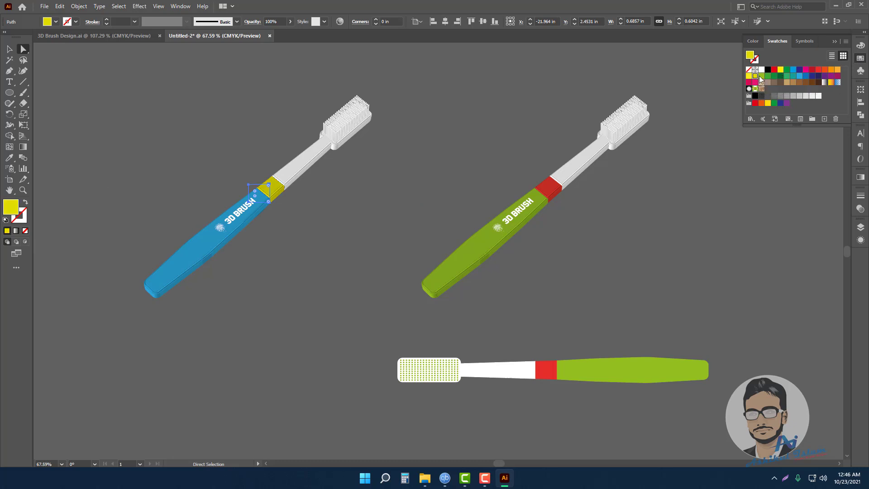
left_click(761, 76)
left_click(335, 239)
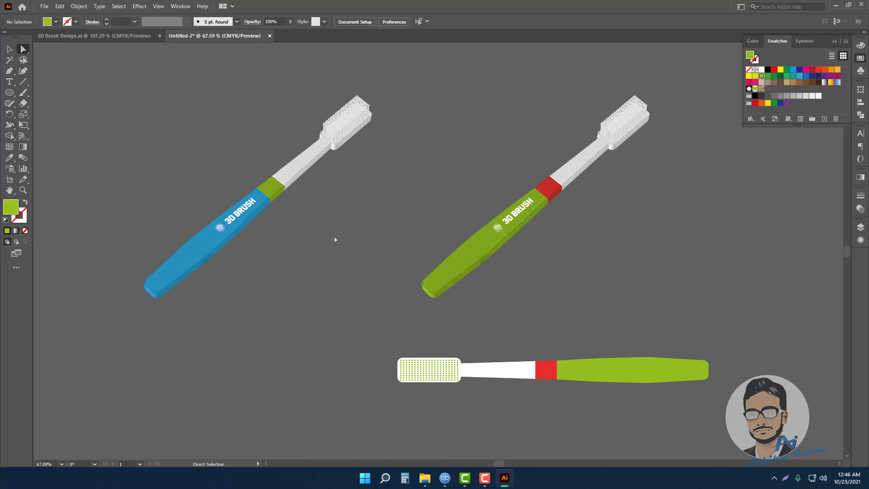
key("v")
scroll(375, 145, "up", 2)
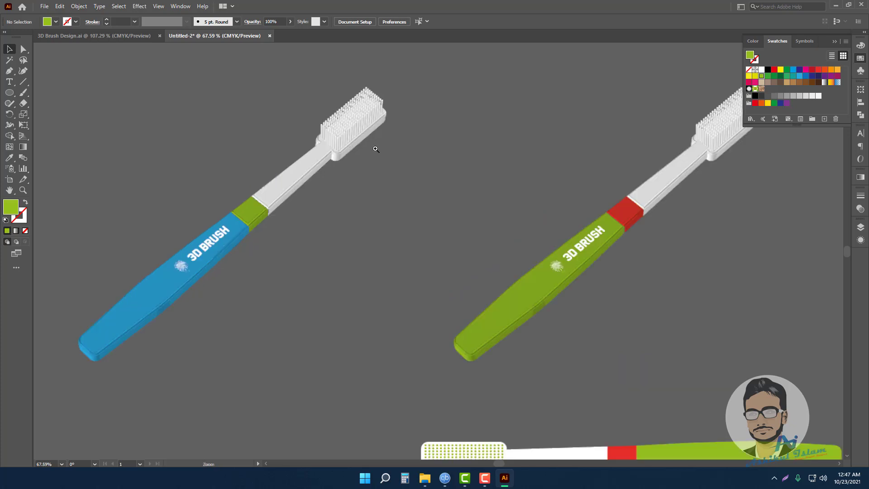
scroll(407, 163, "up", 3)
scroll(415, 158, "up", 1)
left_click_drag(416, 159, 462, 213)
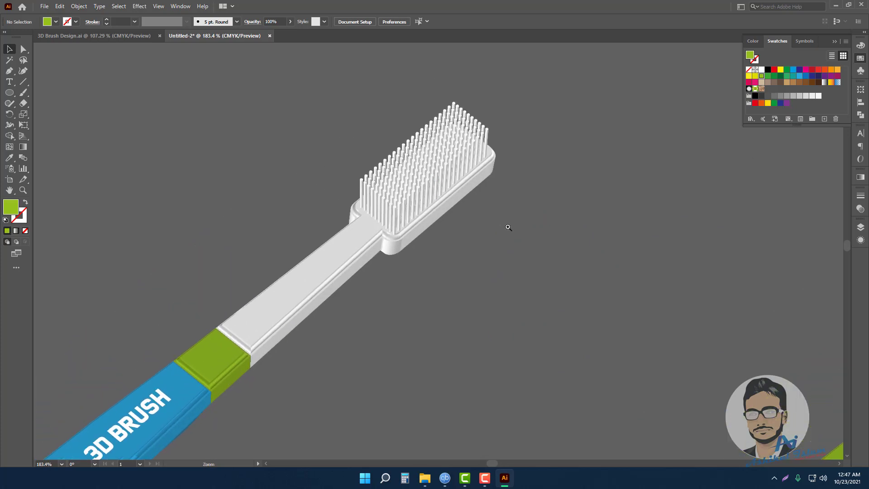
scroll(510, 228, "up", 3)
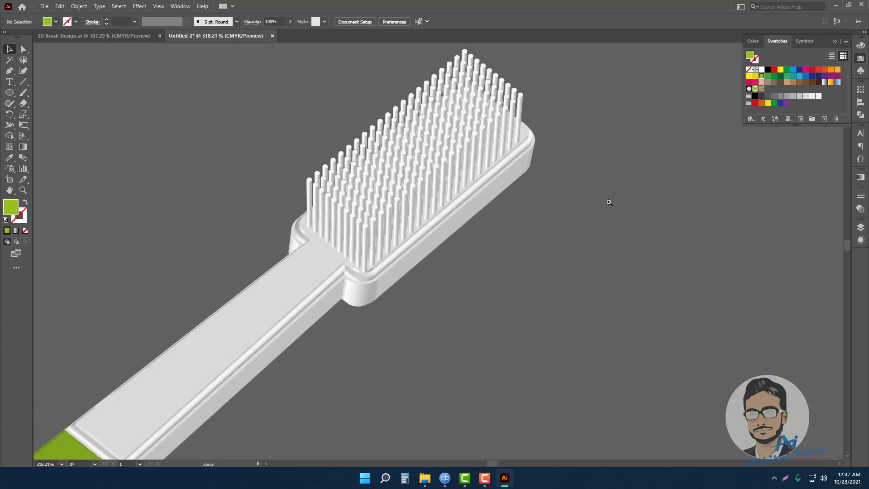
scroll(518, 210, "down", 1)
scroll(456, 240, "down", 4)
left_click_drag(456, 241, 428, 204)
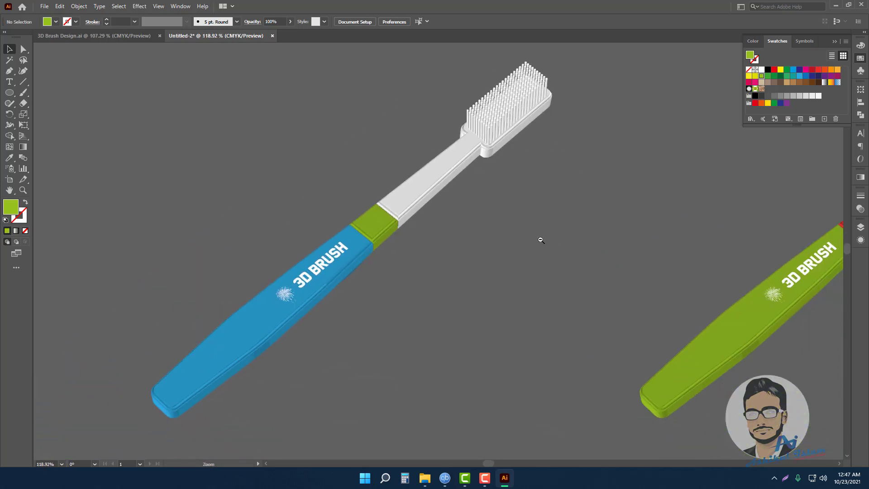
scroll(539, 240, "down", 2)
scroll(497, 217, "right", 3)
scroll(677, 221, "down", 3)
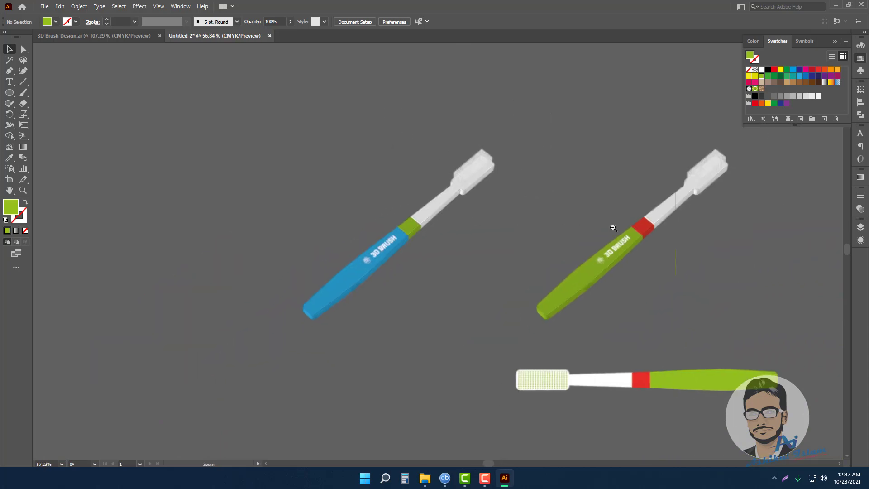